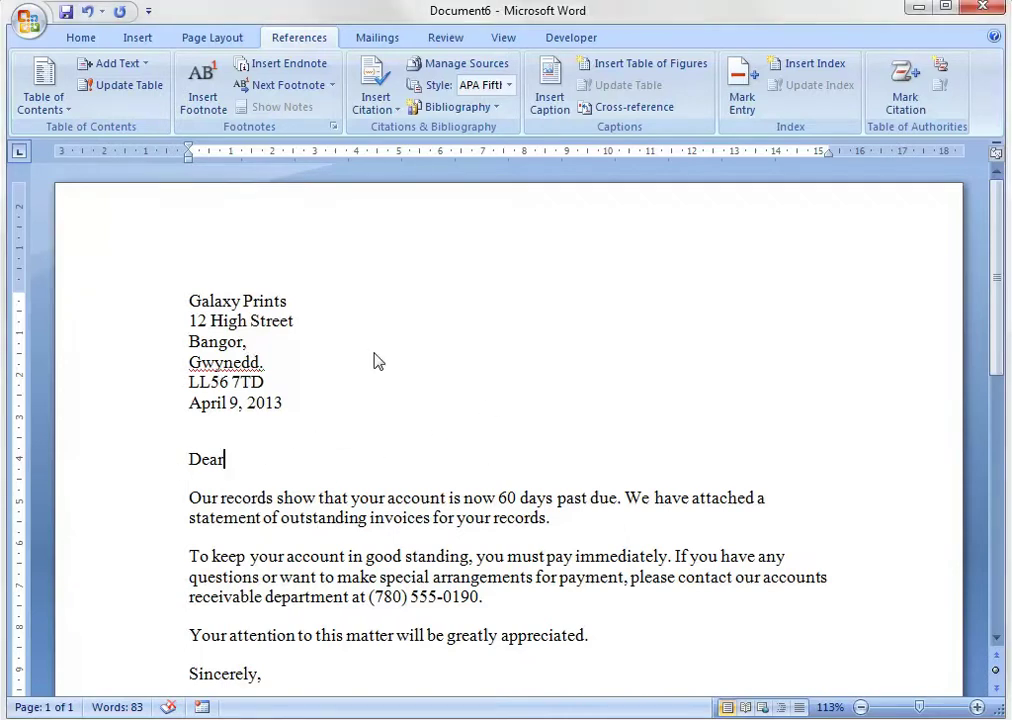
Step: Review the letter, selecting the closing lines from Miss to Enclosure and placing the cursor after Enclosure
scroll(375, 352, down, 3)
scroll(375, 356, down, 2)
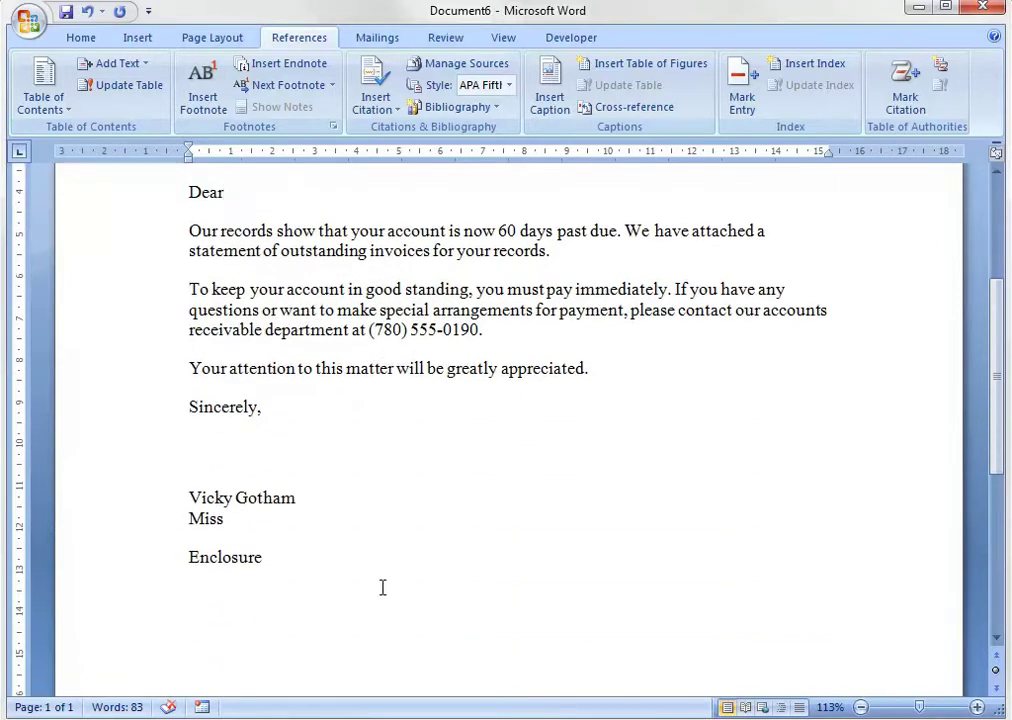
scroll(307, 557, down, 1)
scroll(307, 557, up, 6)
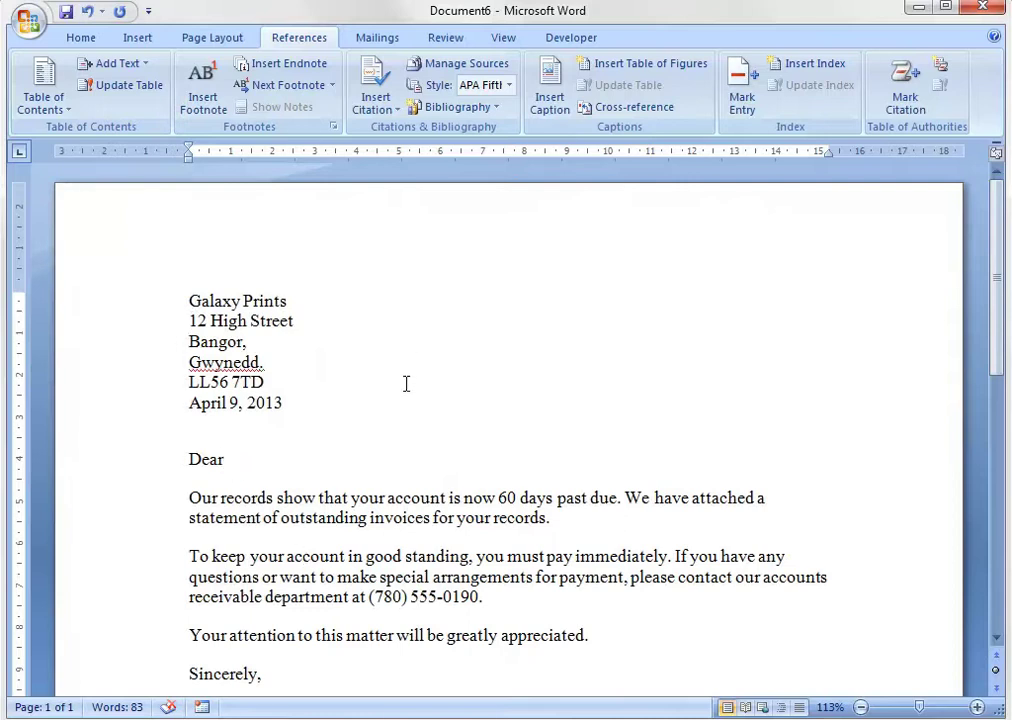
scroll(373, 558, down, 4)
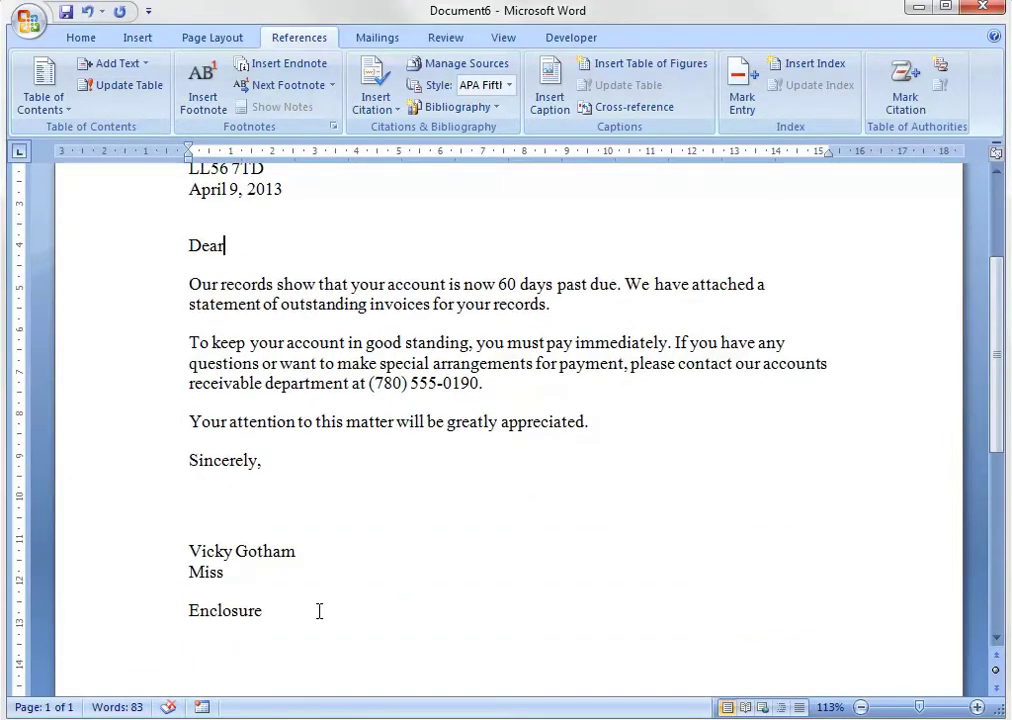
drag(319, 611, 228, 450)
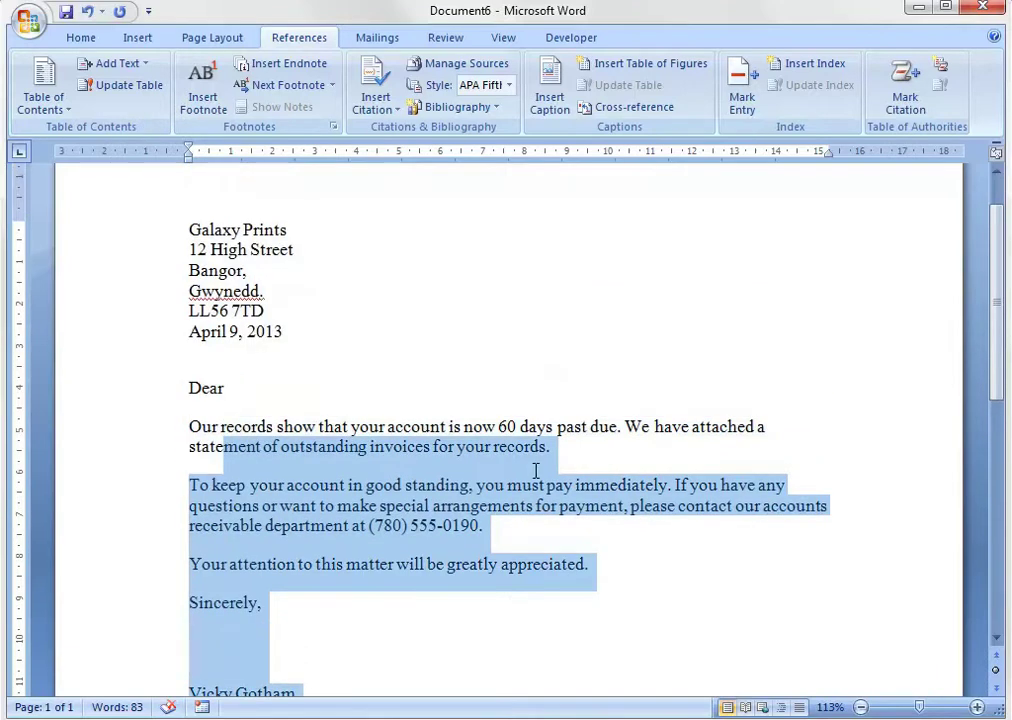
click(640, 456)
scroll(507, 515, down, 3)
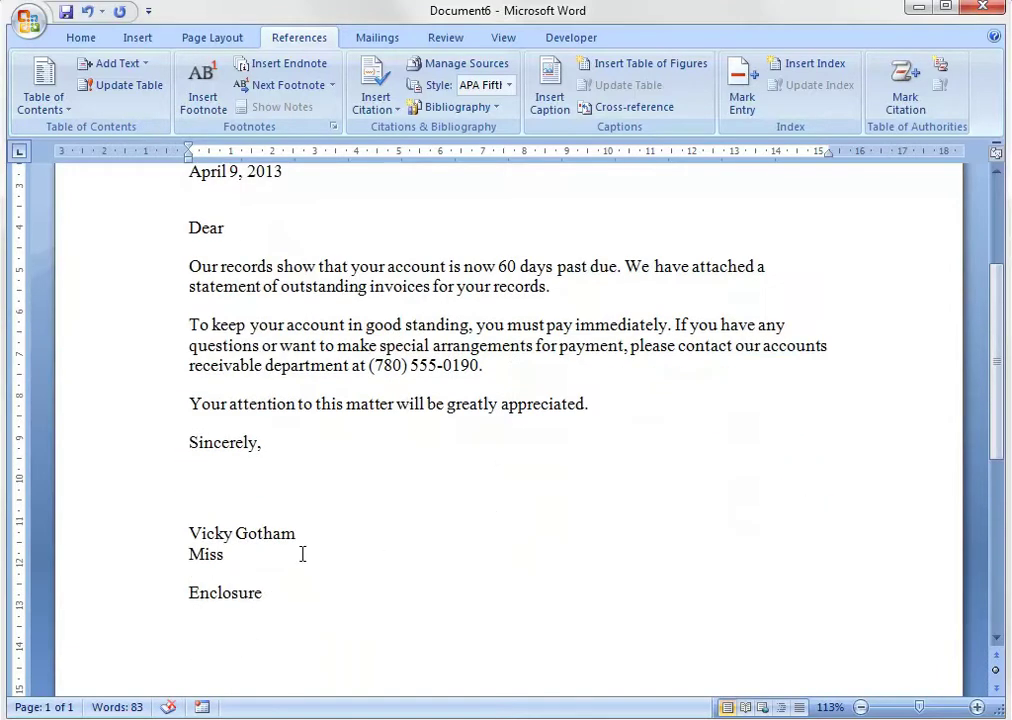
scroll(302, 554, up, 4)
scroll(302, 554, down, 4)
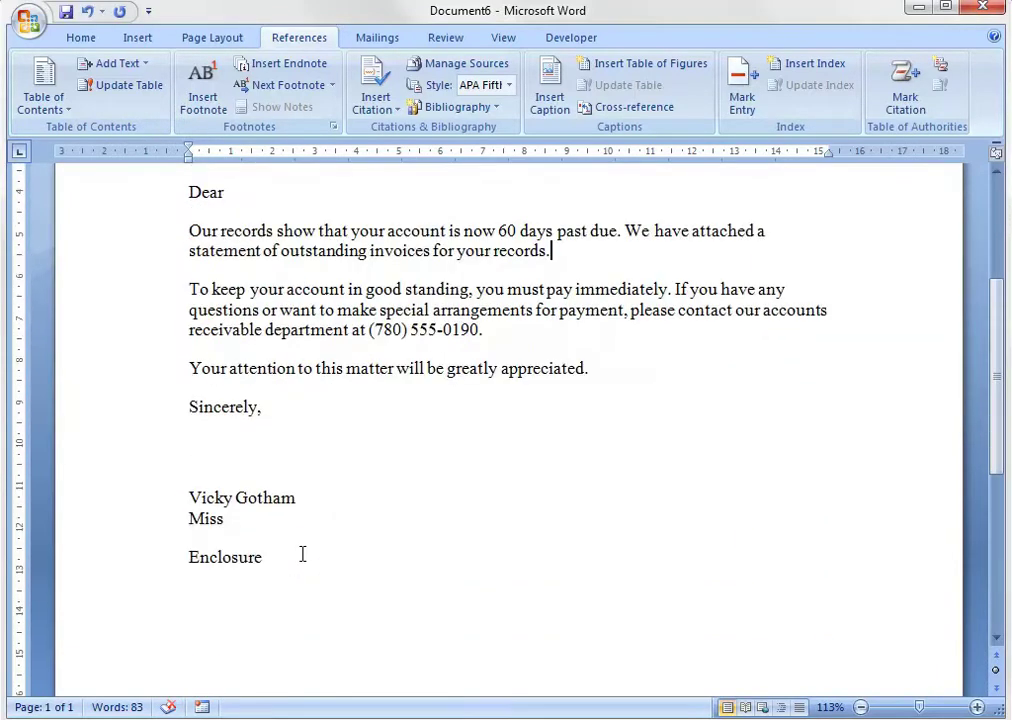
drag(321, 548, 253, 524)
click(323, 562)
scroll(385, 528, up, 3)
scroll(385, 528, up, 2)
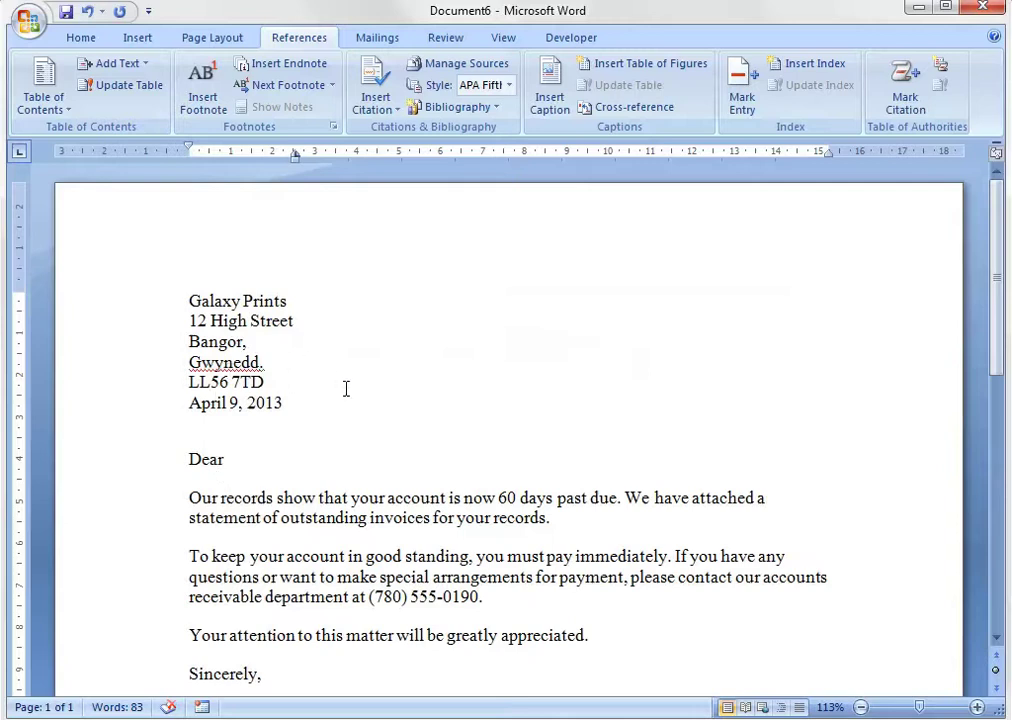
Step: Try Narrow and Moderate margin presets, then settle on Normal margins
click(212, 40)
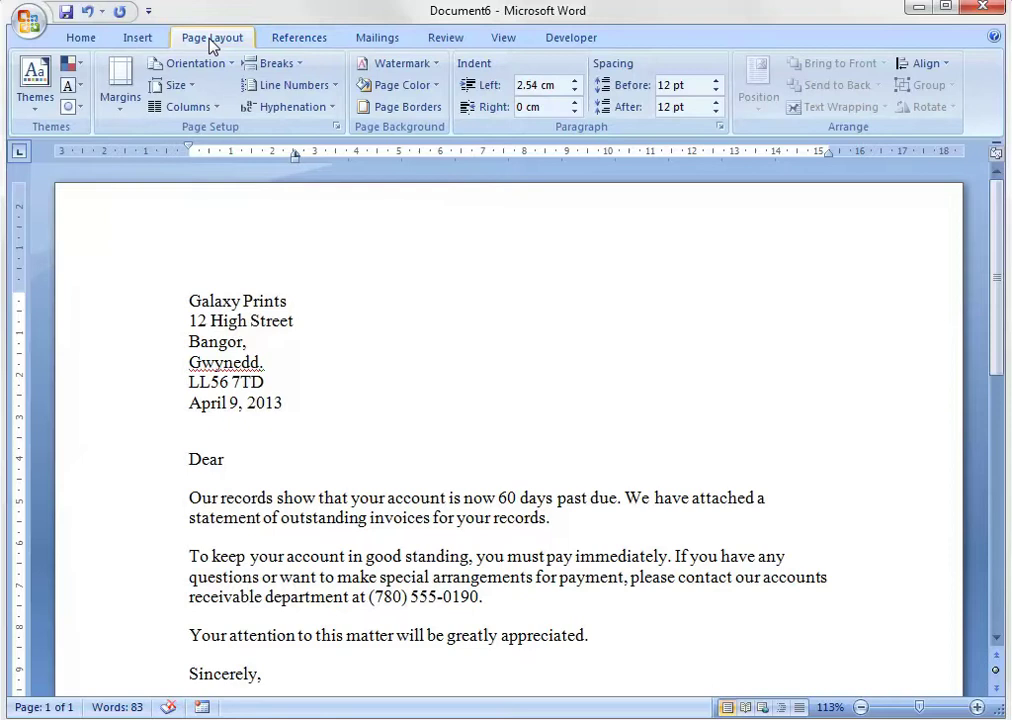
click(119, 112)
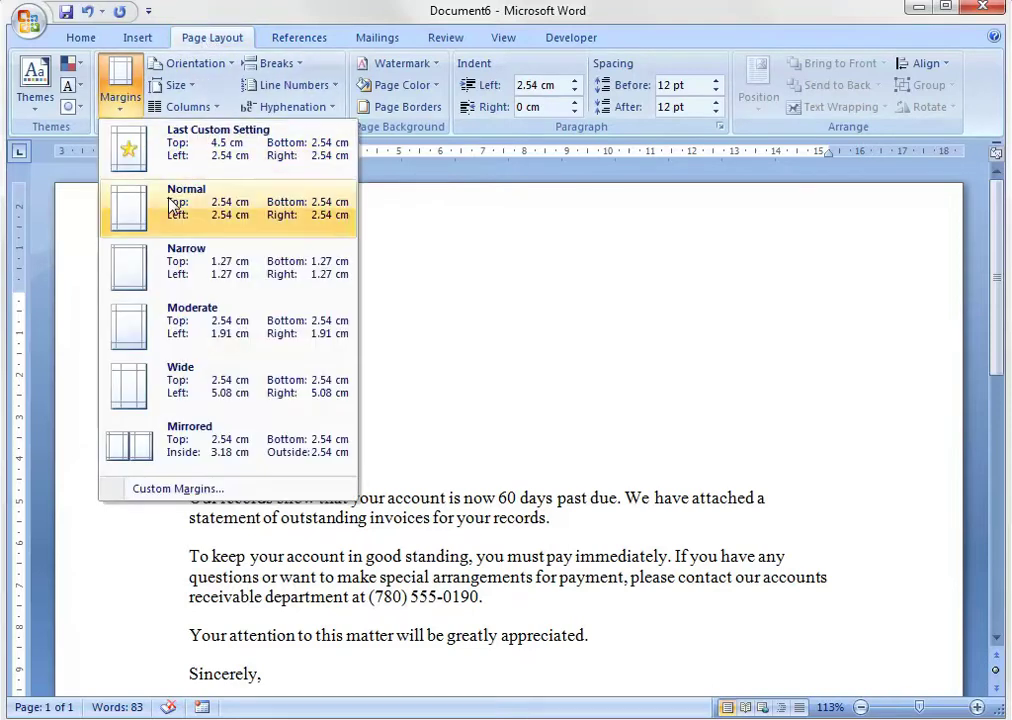
click(183, 280)
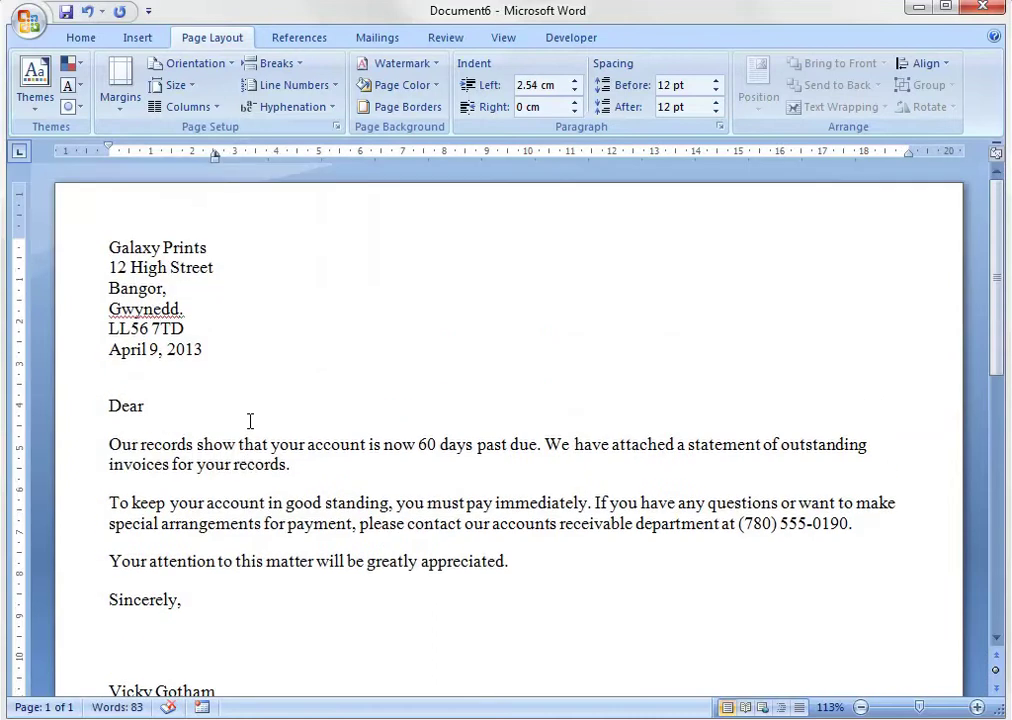
click(119, 85)
click(185, 333)
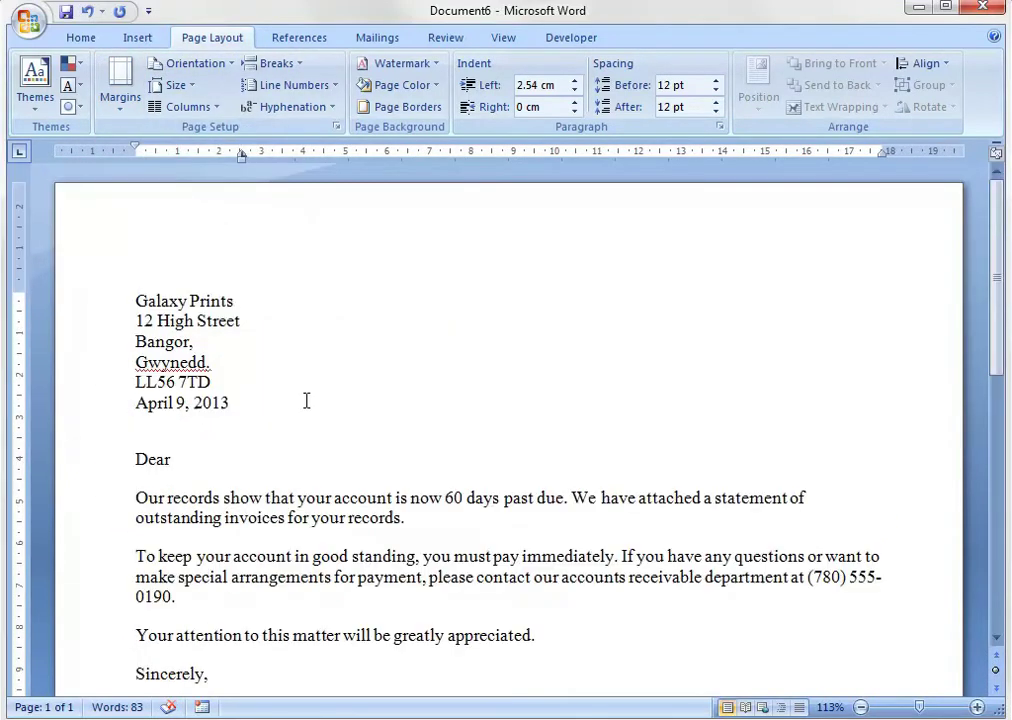
click(133, 88)
click(126, 200)
scroll(153, 398, up, 3)
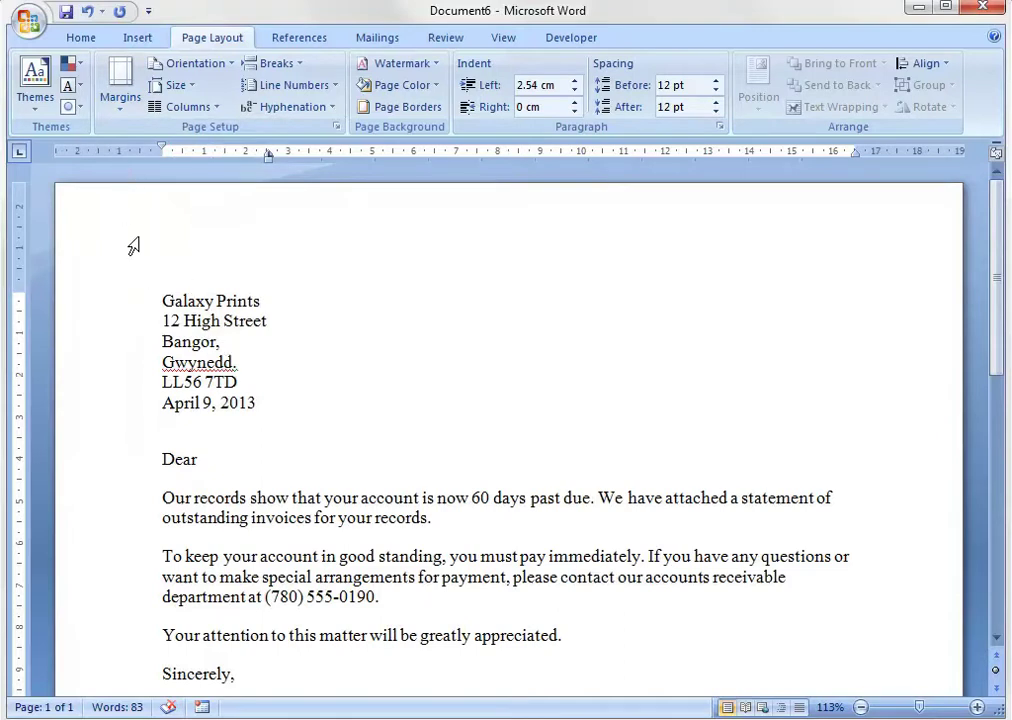
click(121, 98)
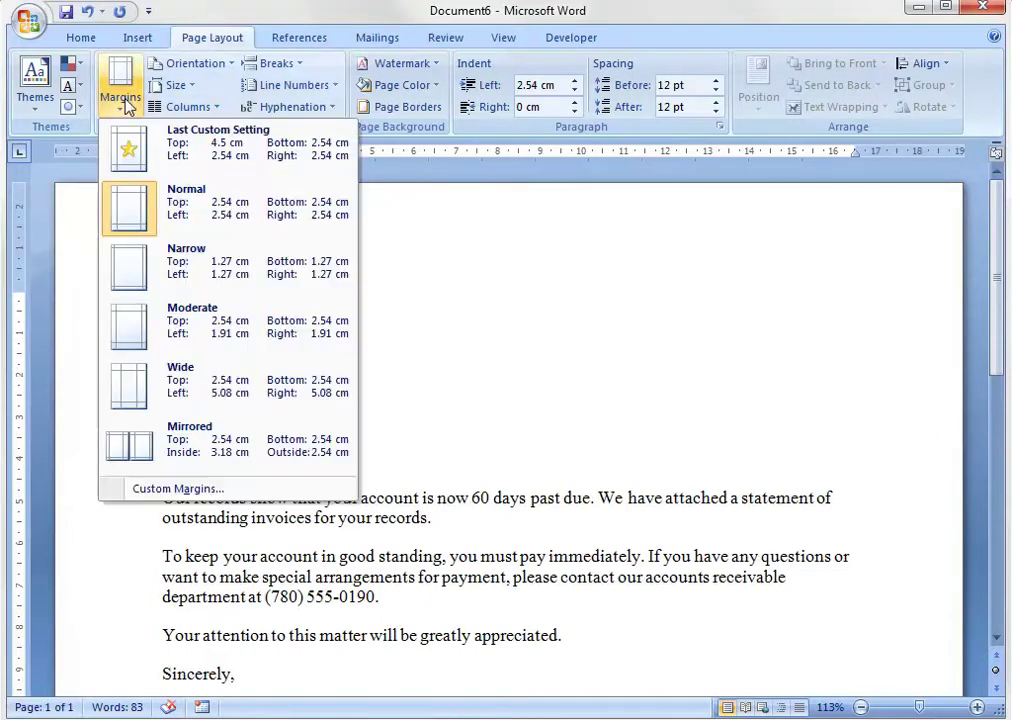
Step: In Custom Margins, raise the top margin to 4.5 cm and review the letter
click(165, 489)
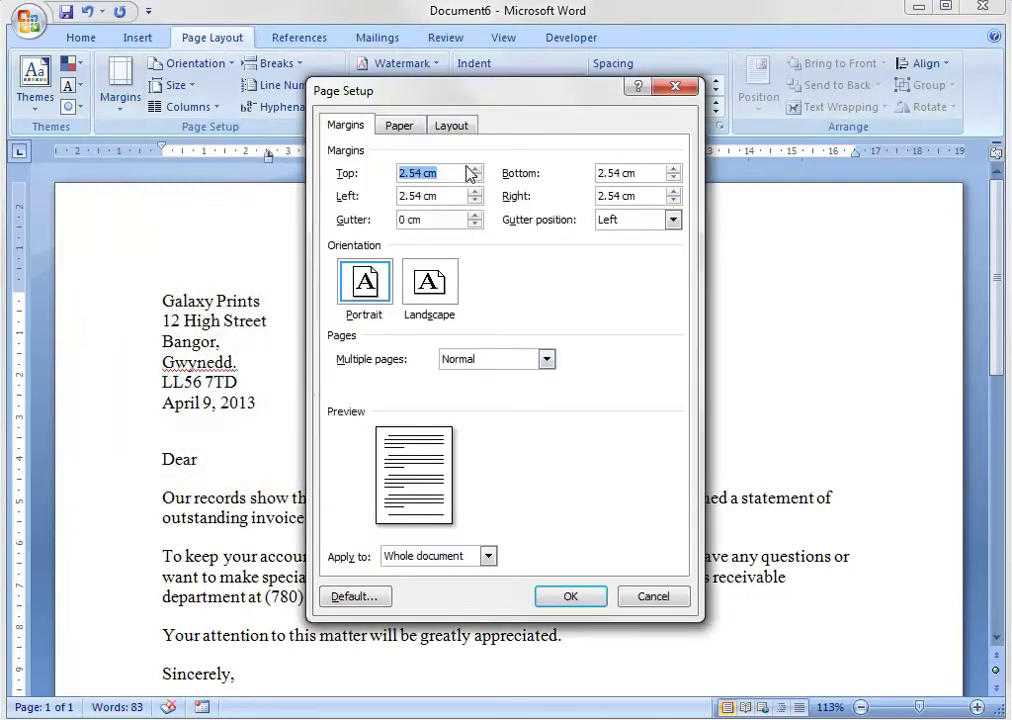
click(474, 168)
click(474, 168)
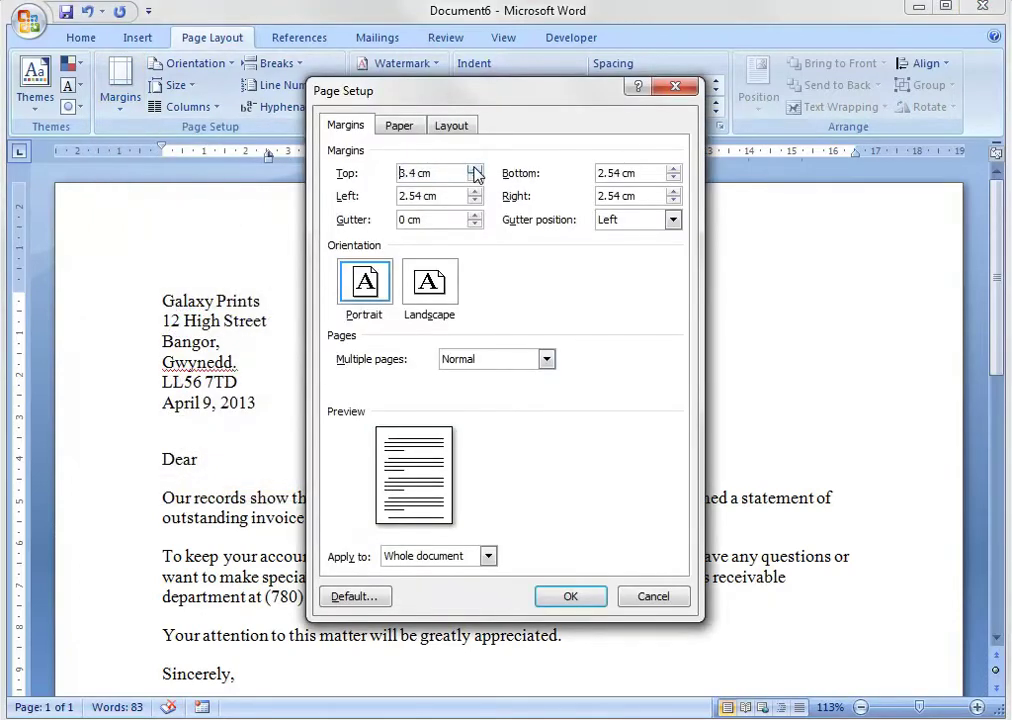
click(474, 168)
click(474, 168)
click(474, 168)
click(474, 168)
click(569, 595)
scroll(220, 410, up, 4)
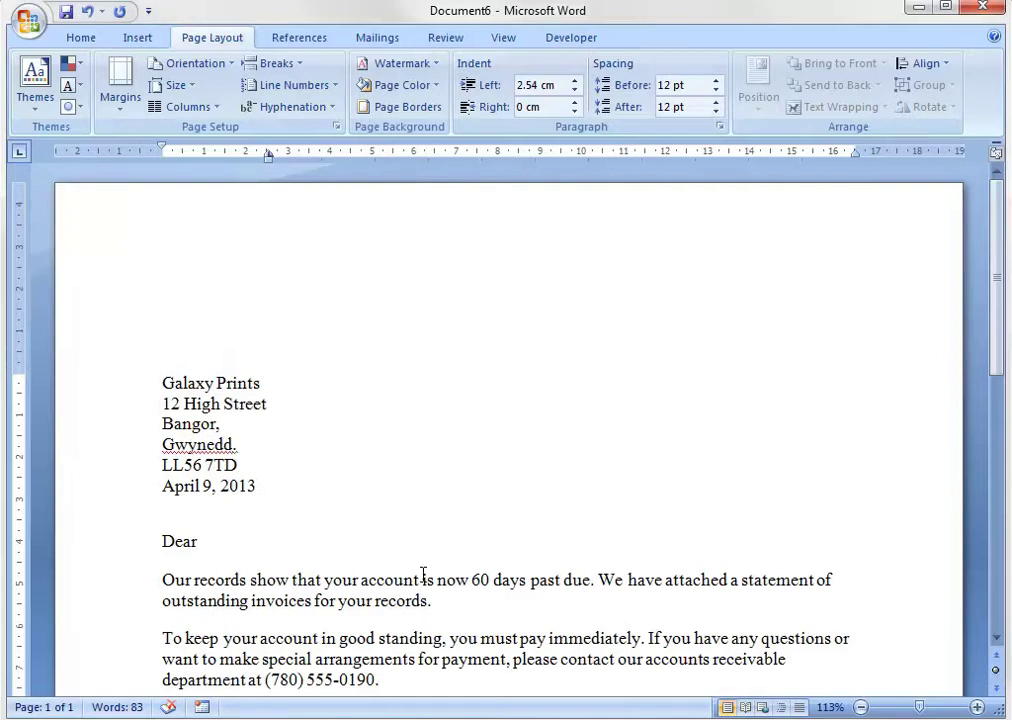
scroll(423, 576, down, 4)
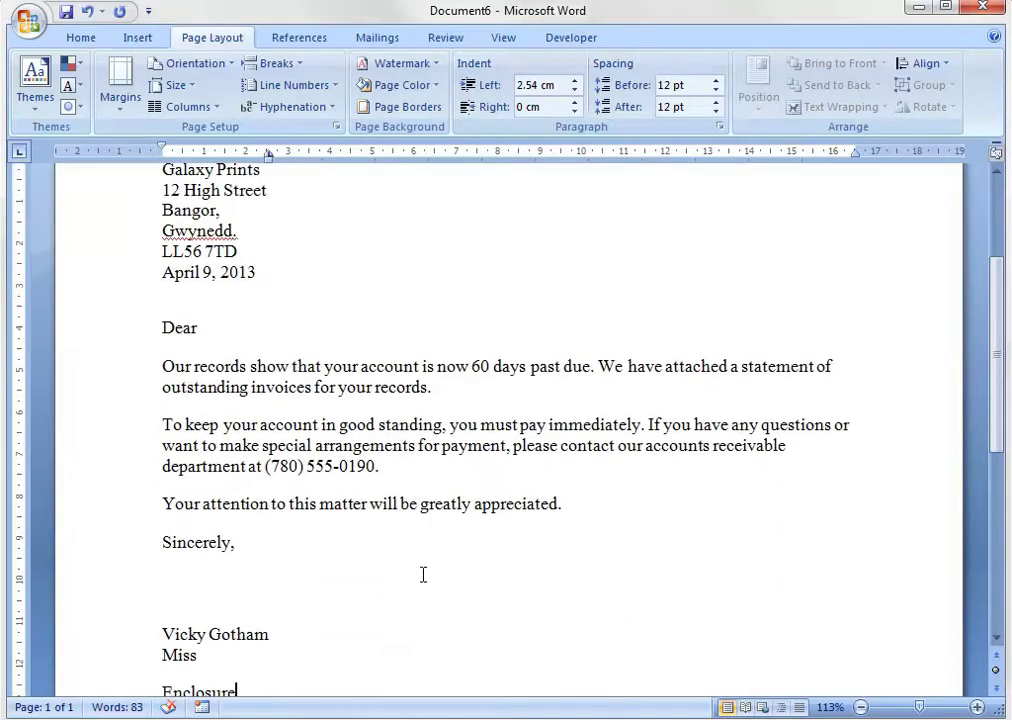
scroll(423, 574, up, 4)
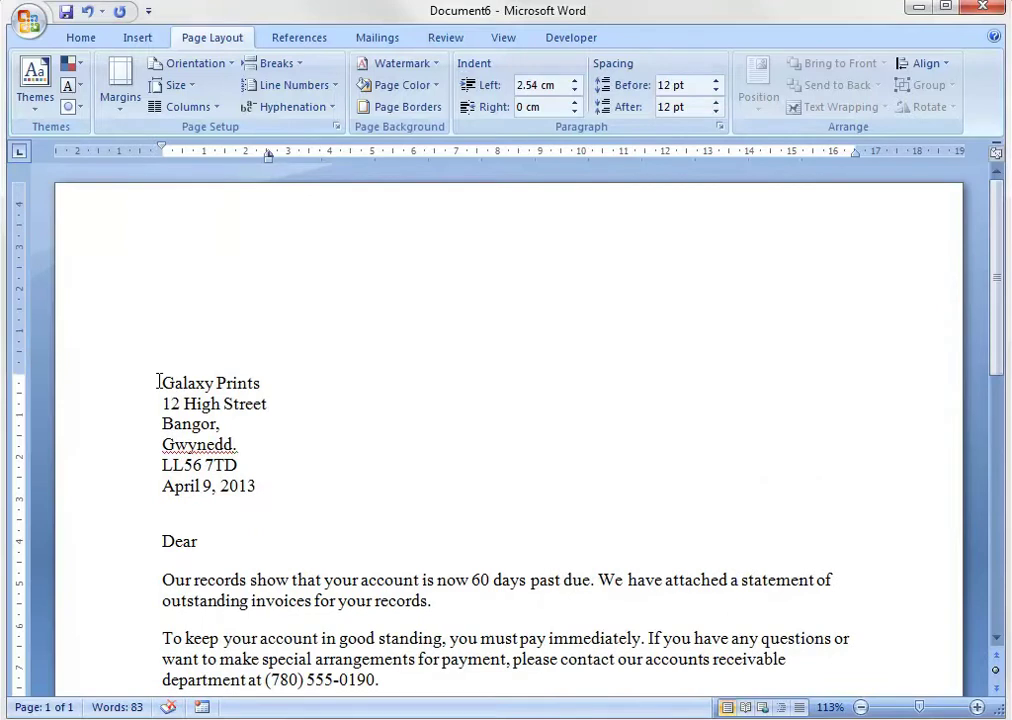
scroll(159, 380, down, 6)
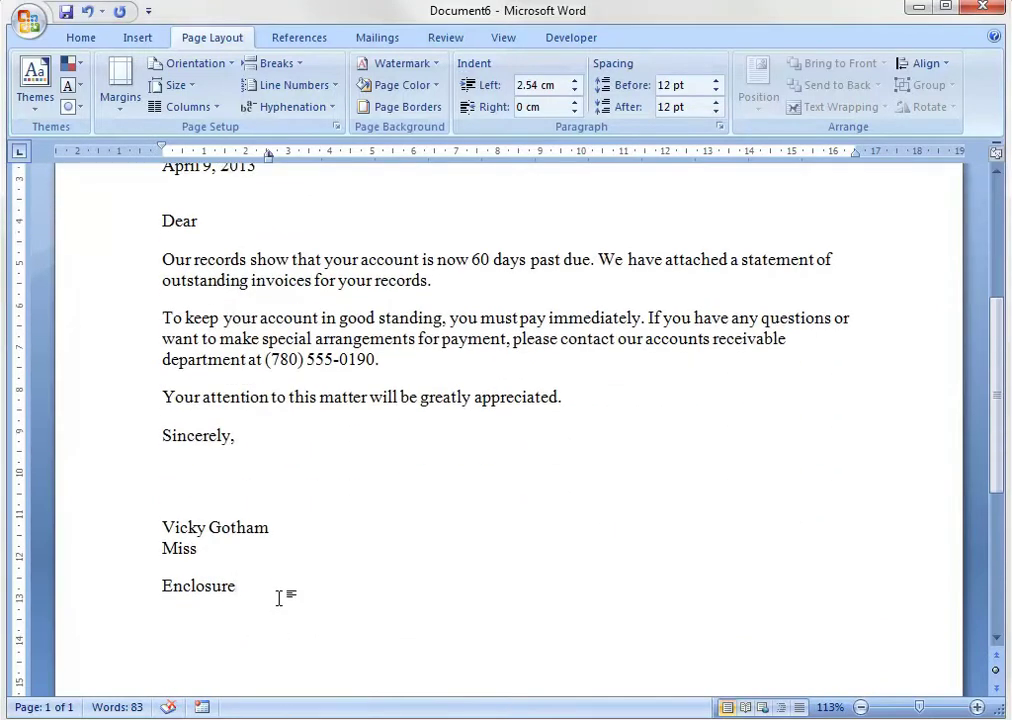
scroll(479, 538, up, 5)
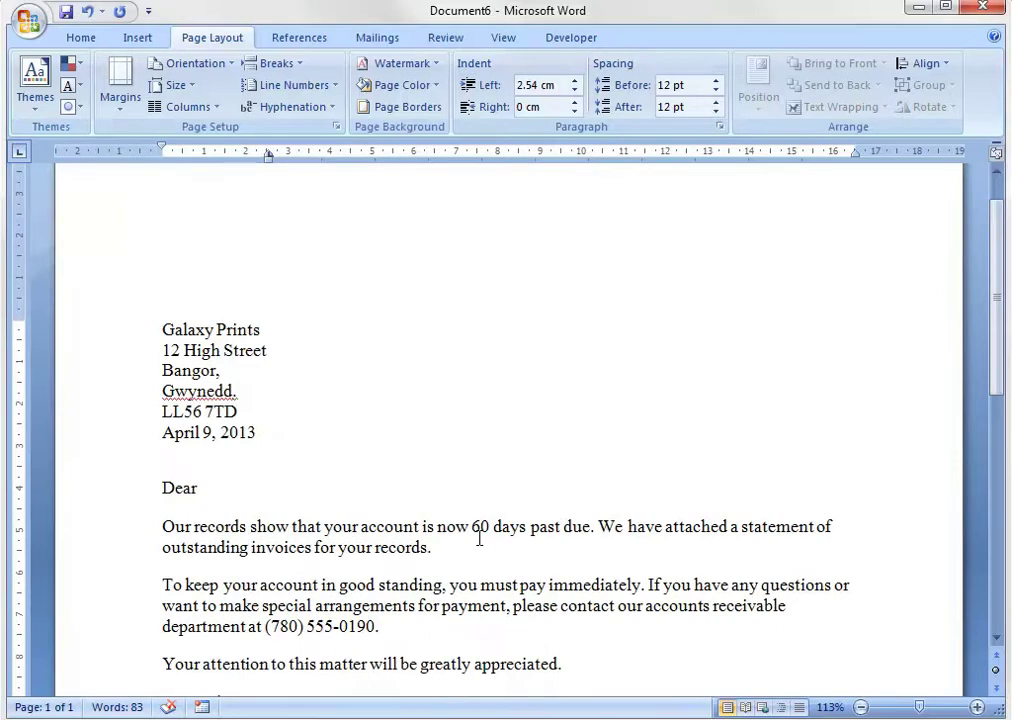
scroll(282, 388, down, 5)
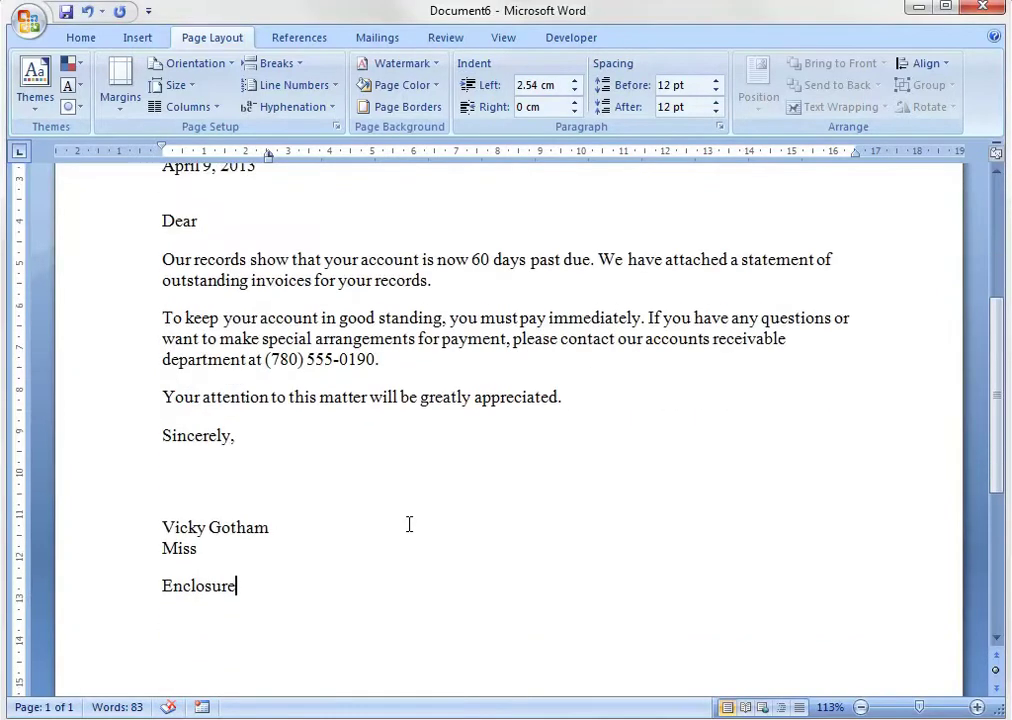
Step: Select the letter from Enclosure up to Galaxy Prints and browse the Home, Insert, View, Page Layout and References tabs
drag(305, 595, 149, 244)
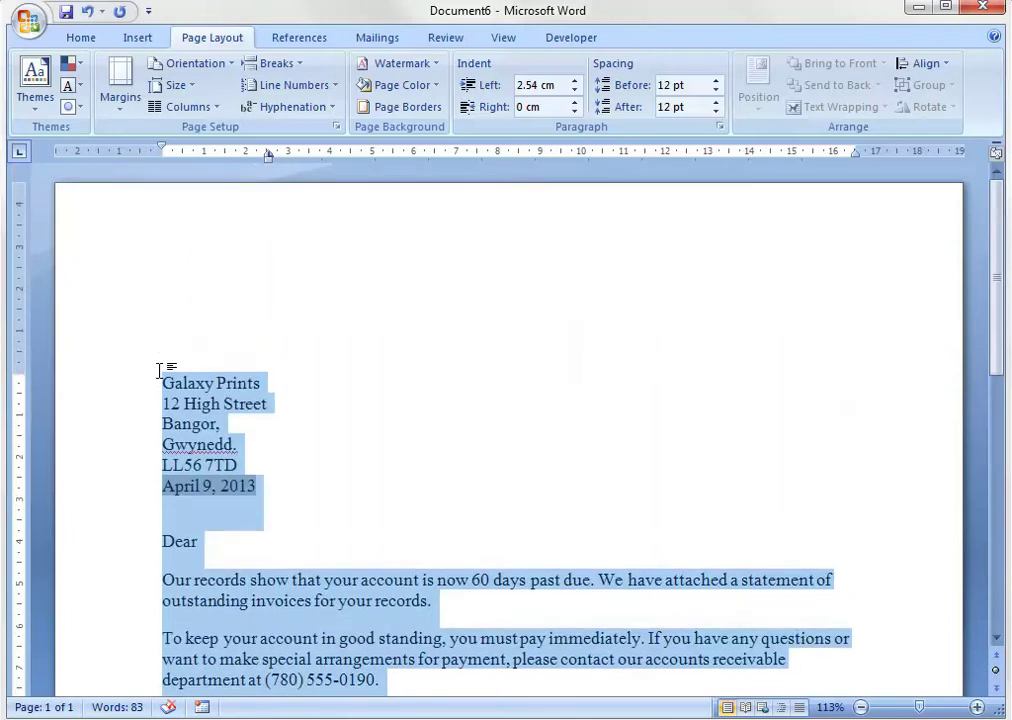
right_click(215, 384)
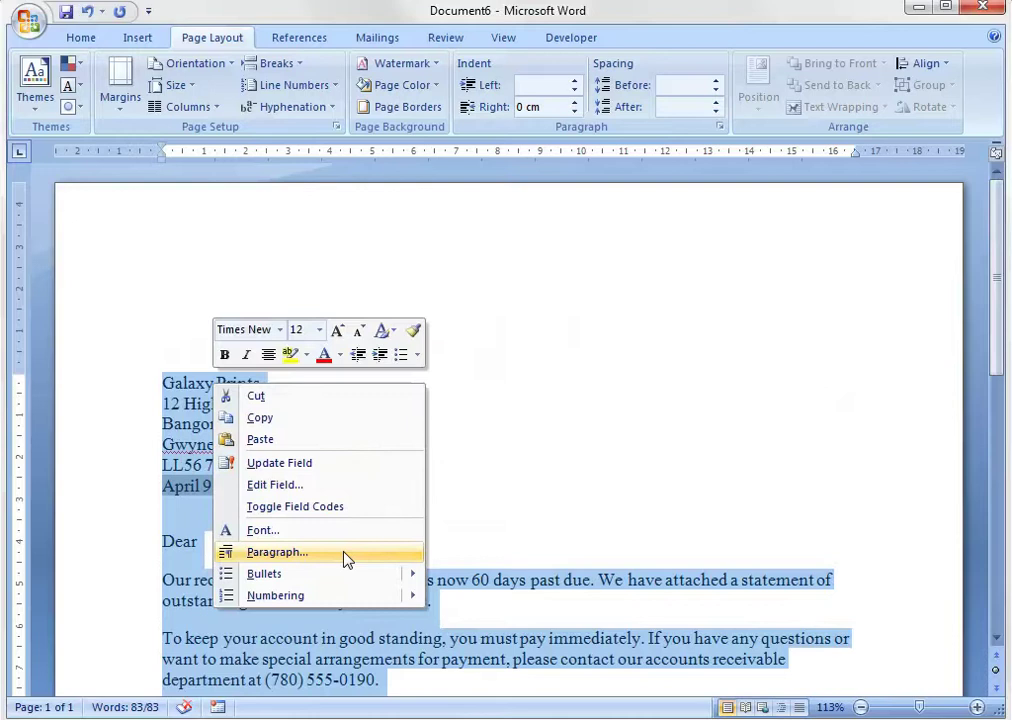
click(79, 40)
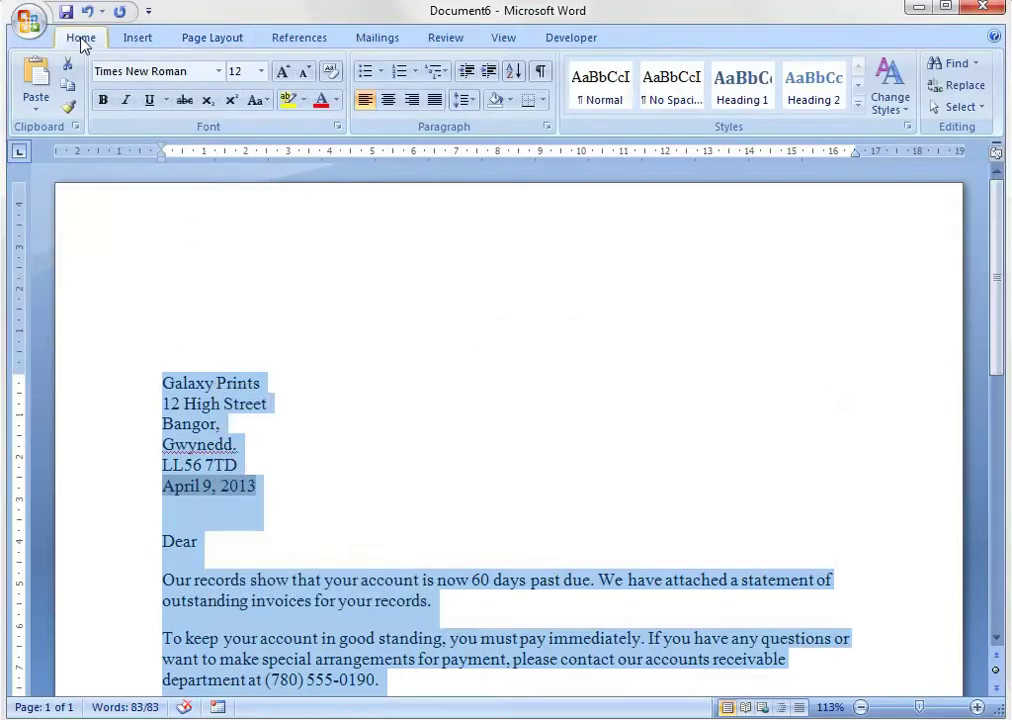
click(138, 40)
click(504, 40)
click(210, 40)
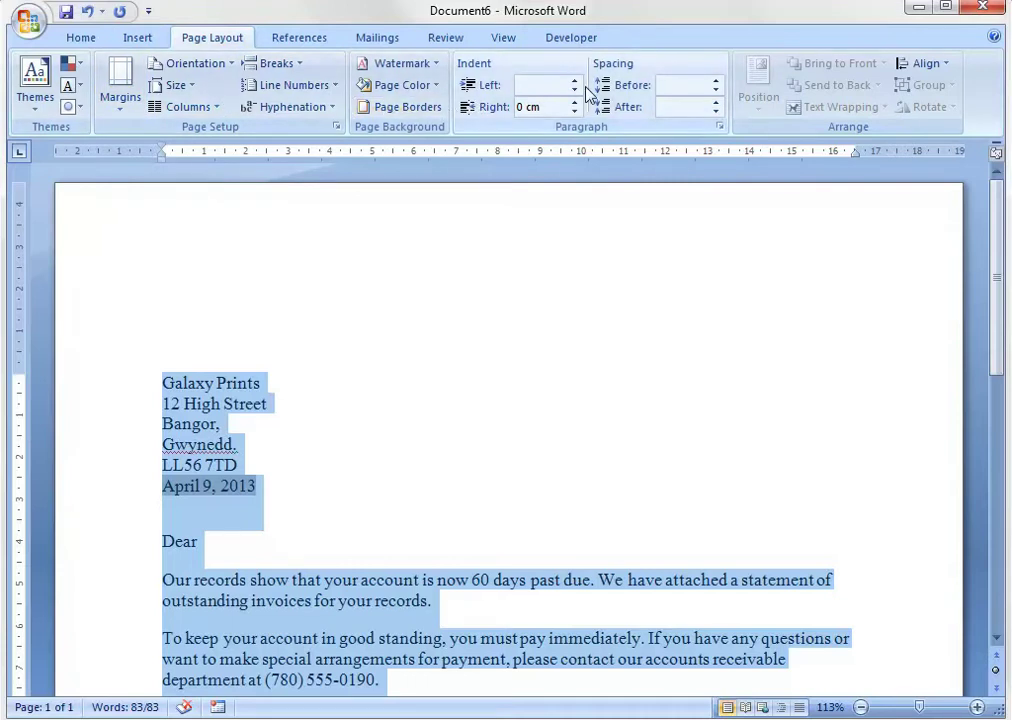
click(298, 42)
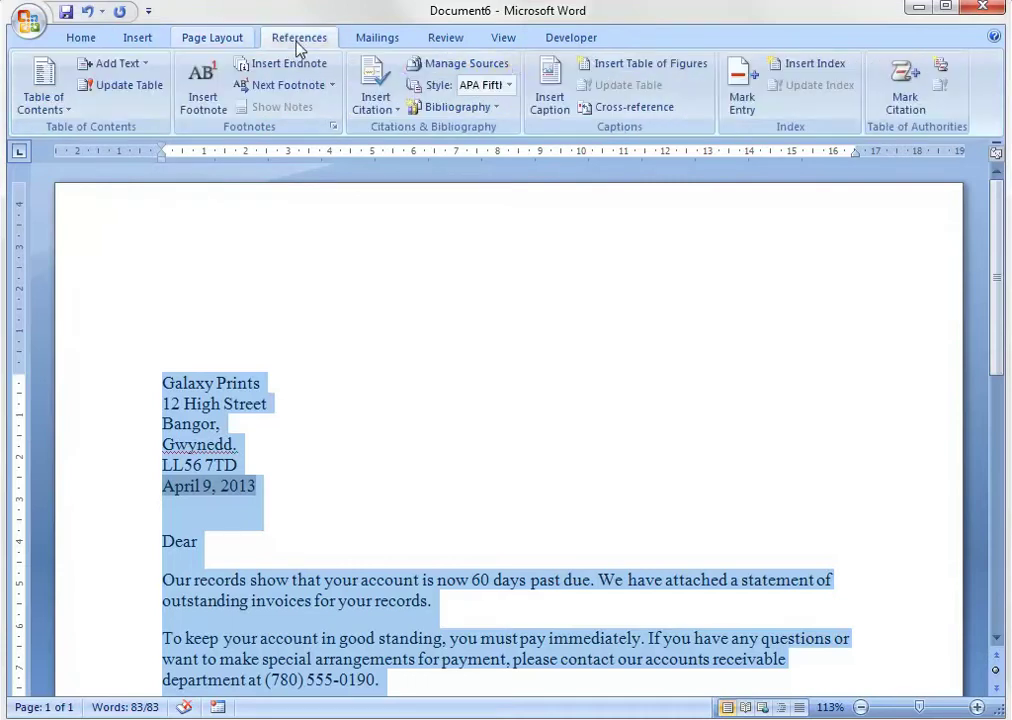
click(494, 40)
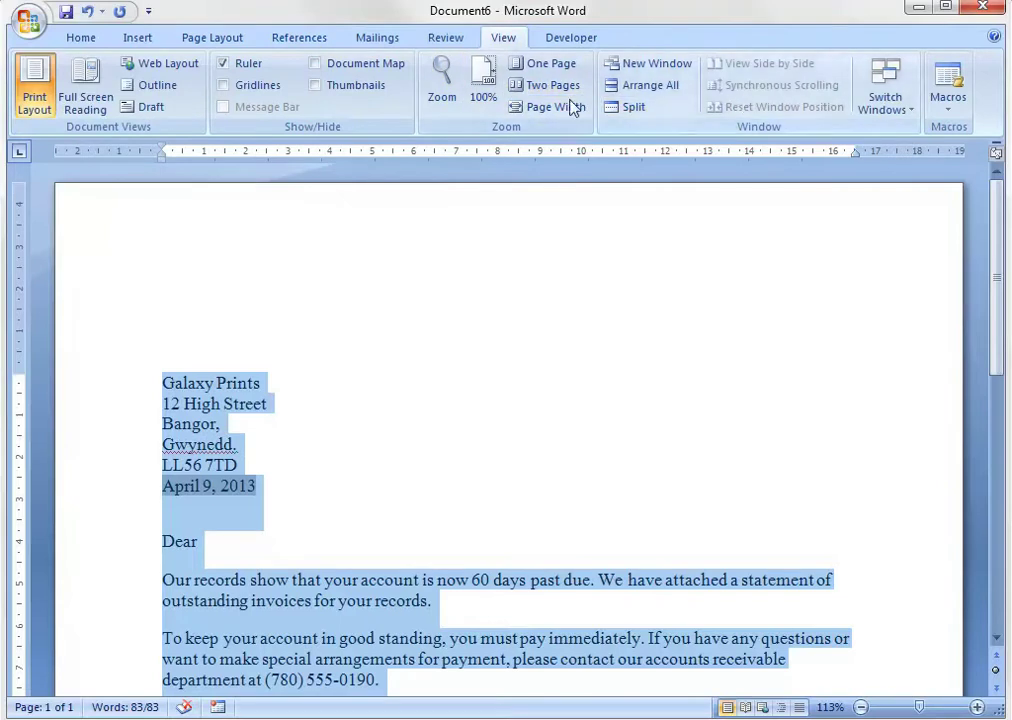
click(137, 37)
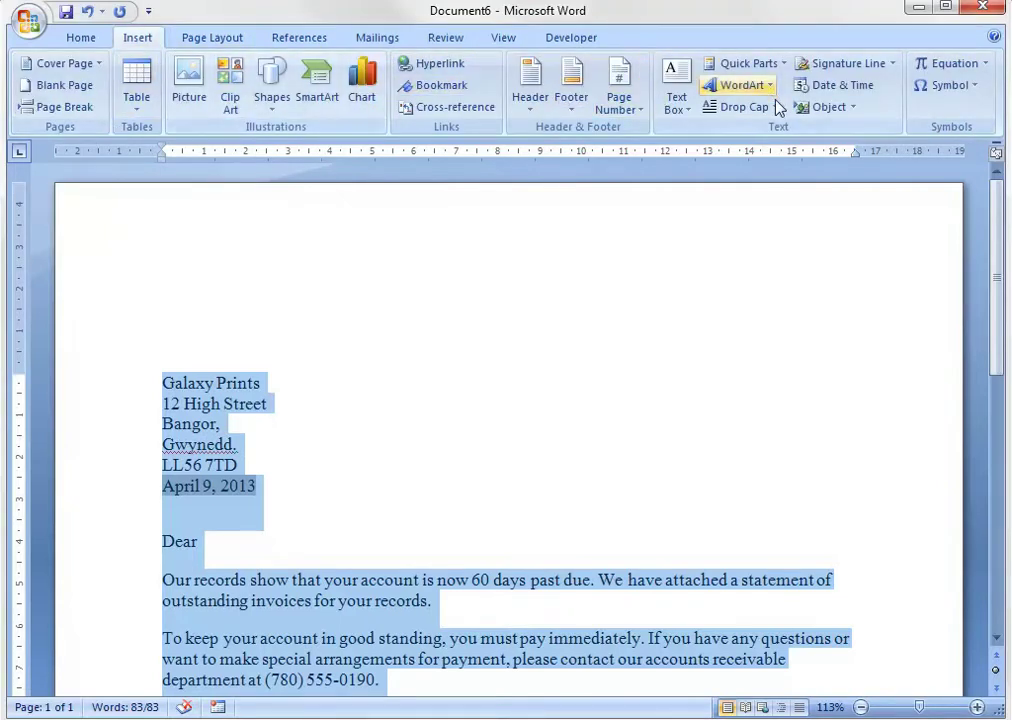
Step: Keep the left indent at 0 cm and apply Multiple 3 line spacing to the letter
right_click(233, 421)
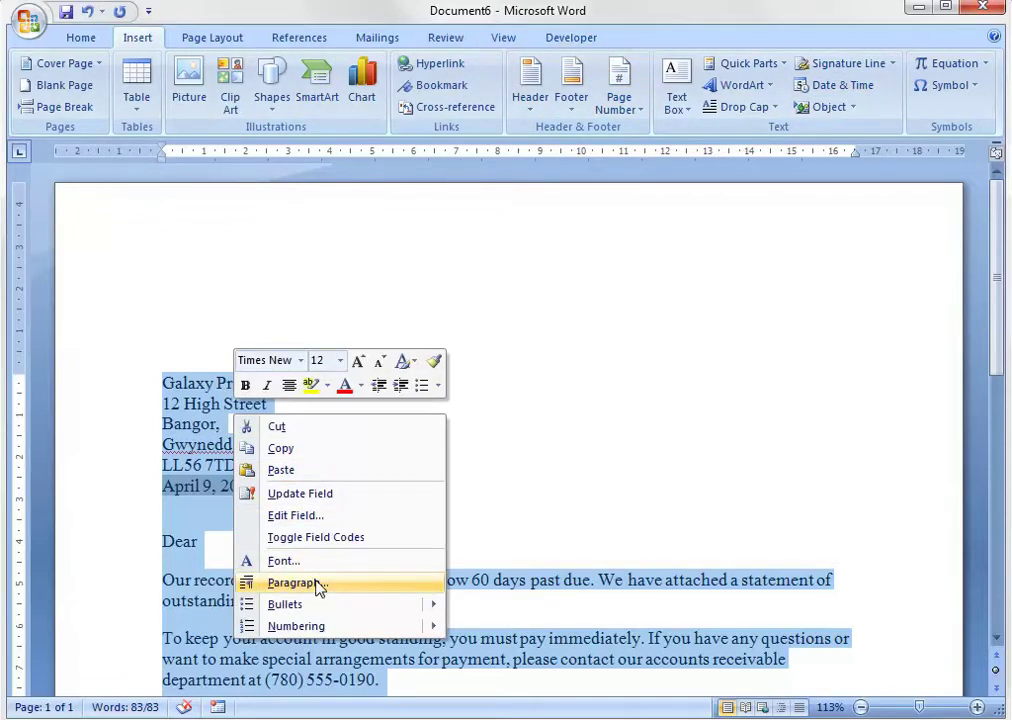
click(316, 584)
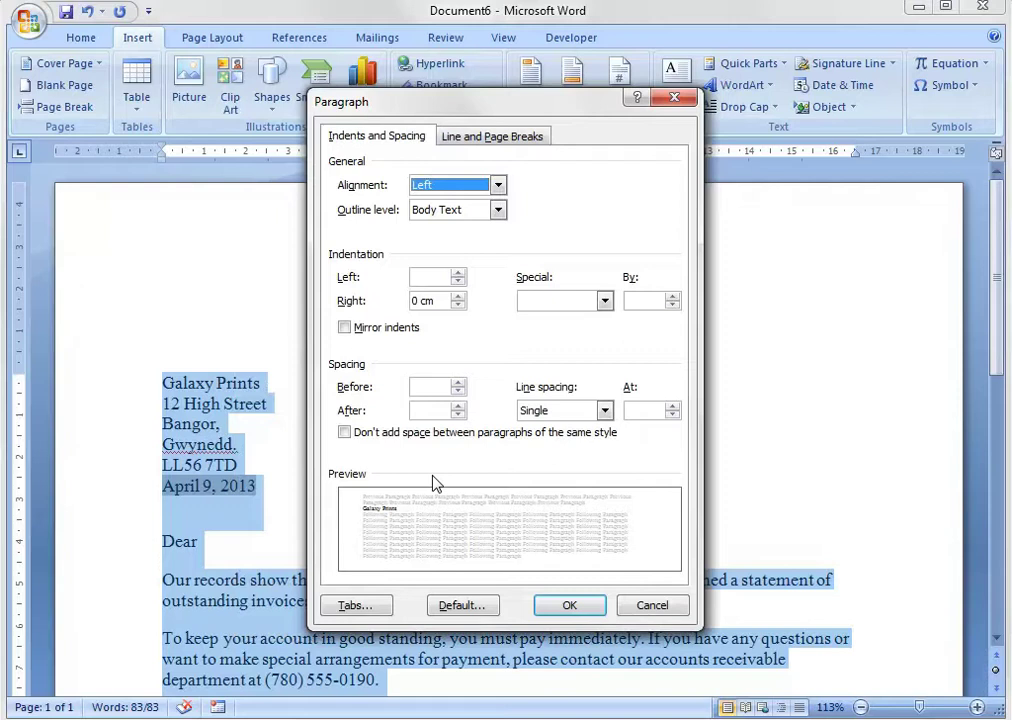
click(443, 276)
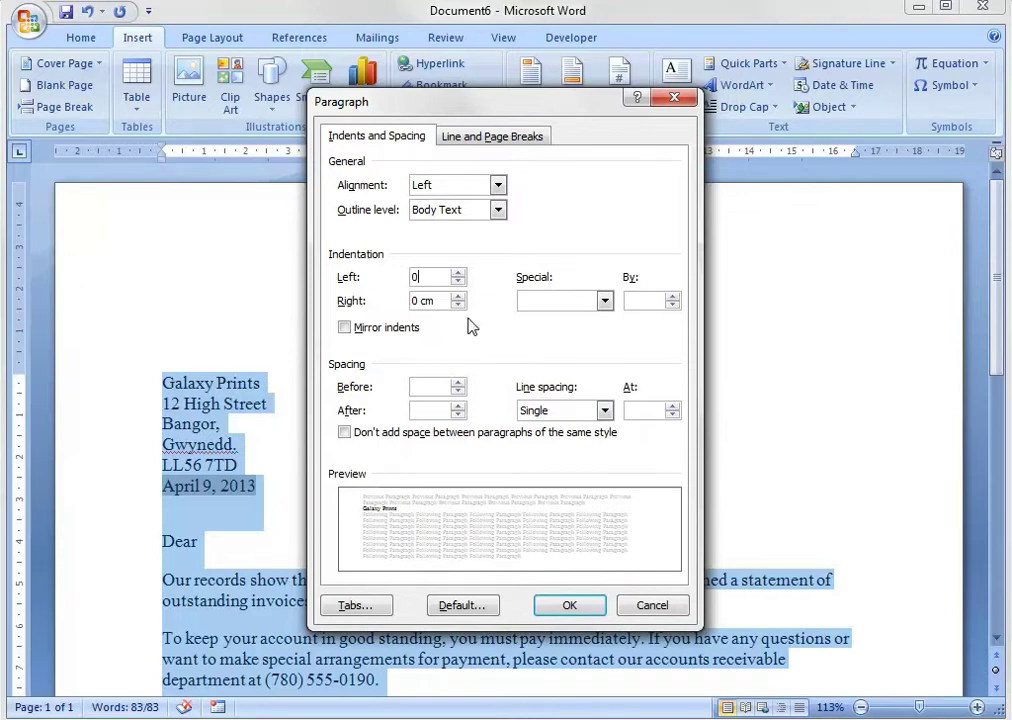
text(cm)
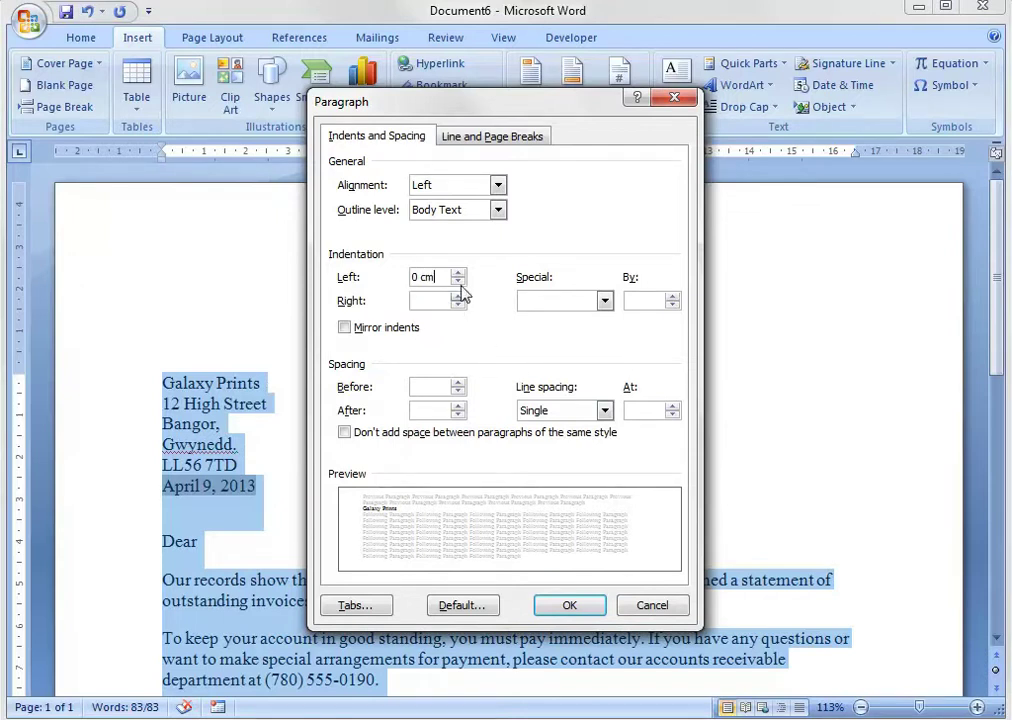
click(459, 273)
click(460, 281)
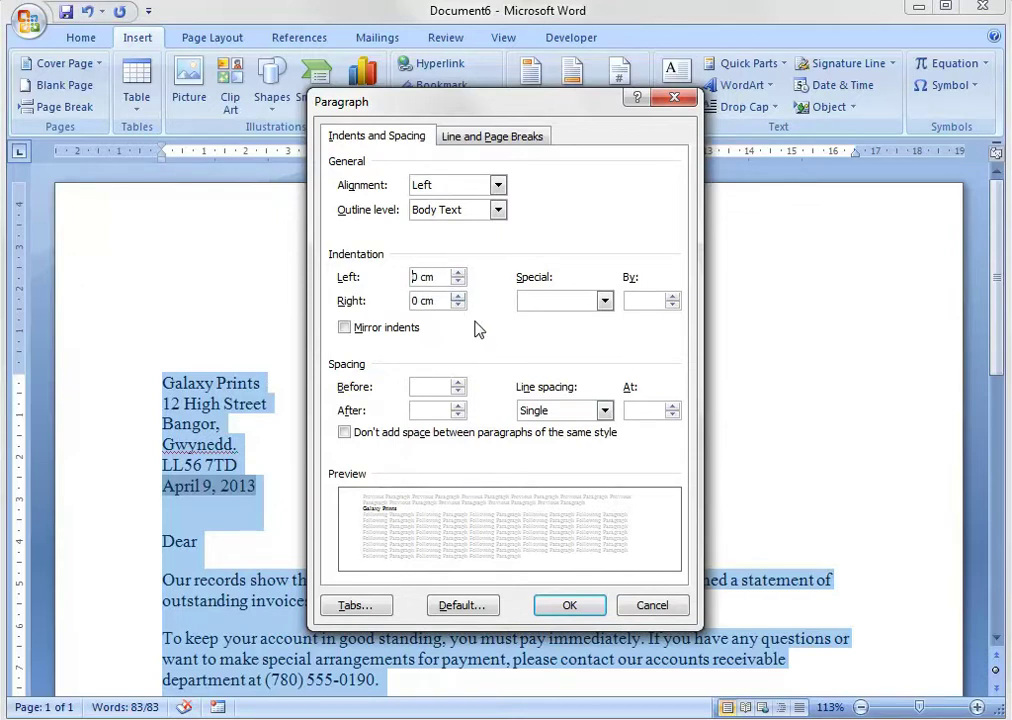
click(604, 411)
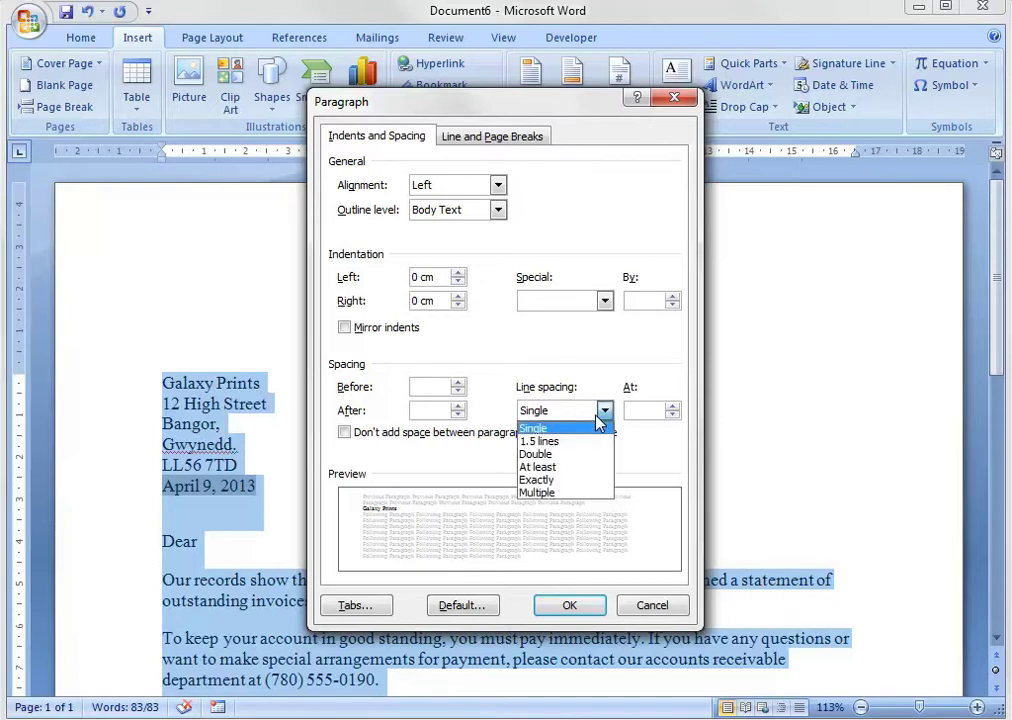
click(596, 476)
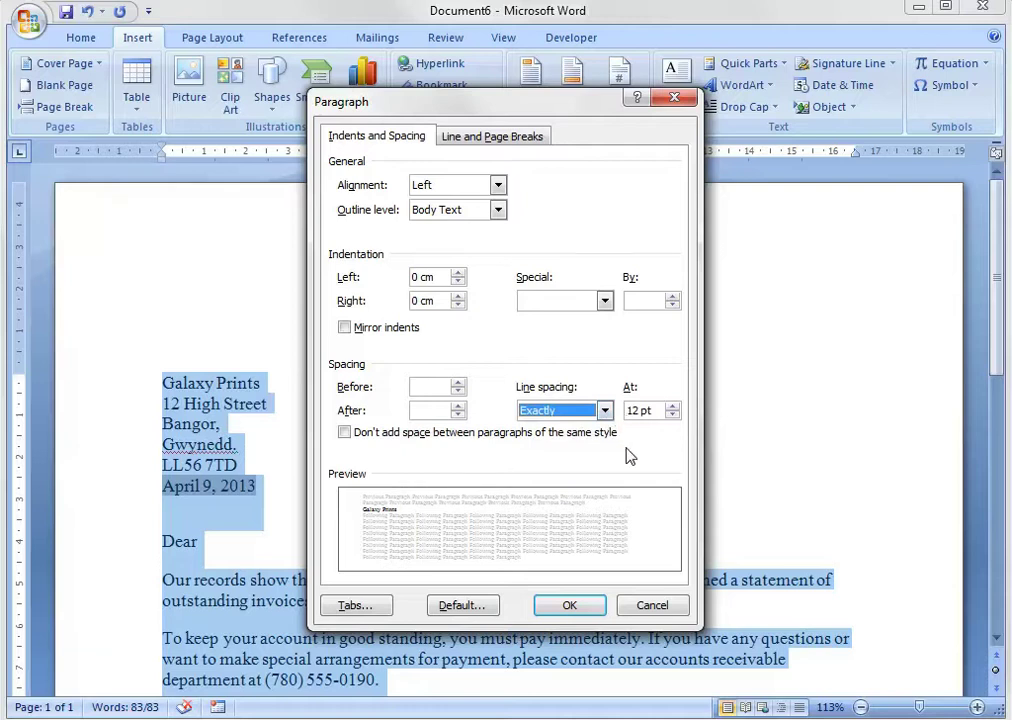
click(604, 411)
click(570, 494)
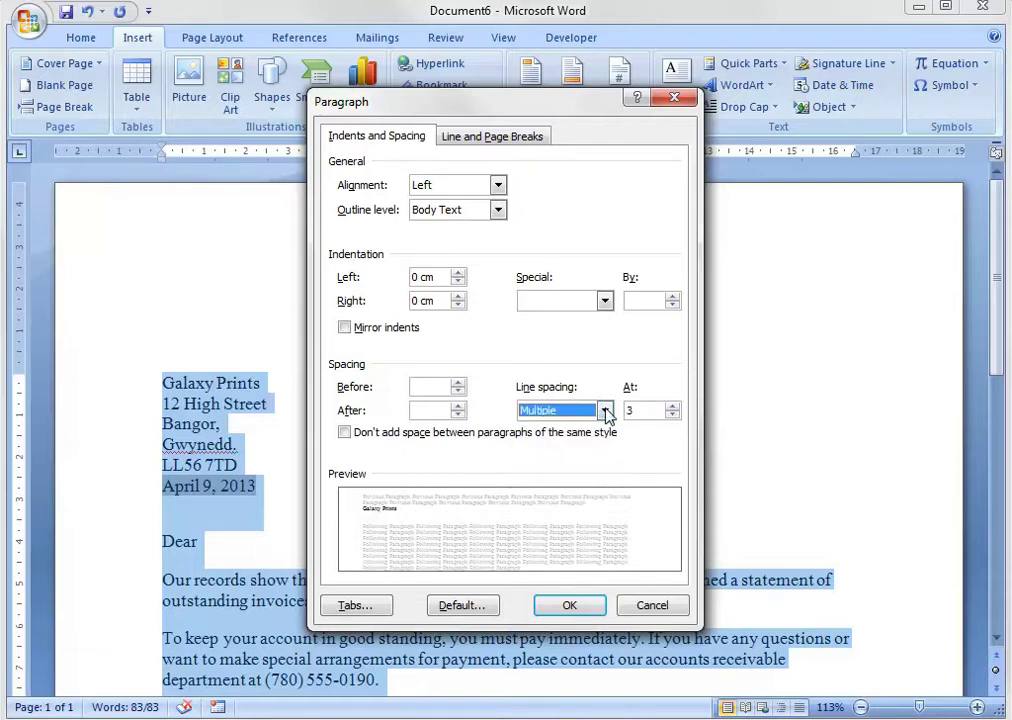
click(588, 608)
Step: Change the letter's line spacing to 1.5 lines
scroll(373, 542, down, 4)
scroll(373, 540, down, 4)
scroll(373, 540, up, 6)
right_click(227, 392)
click(323, 552)
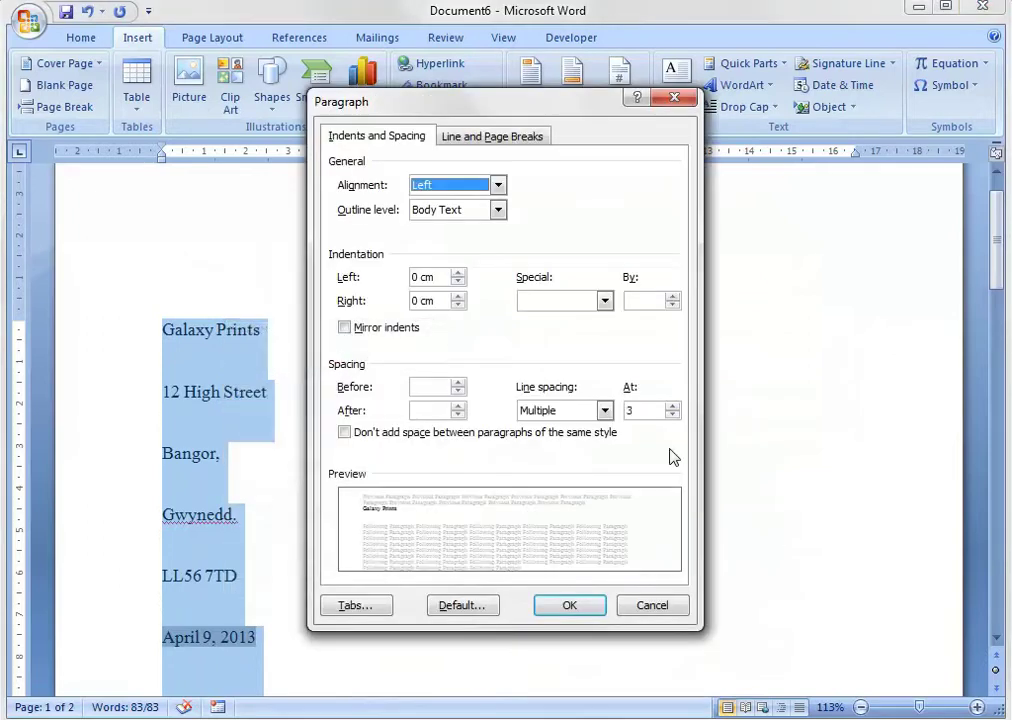
click(604, 411)
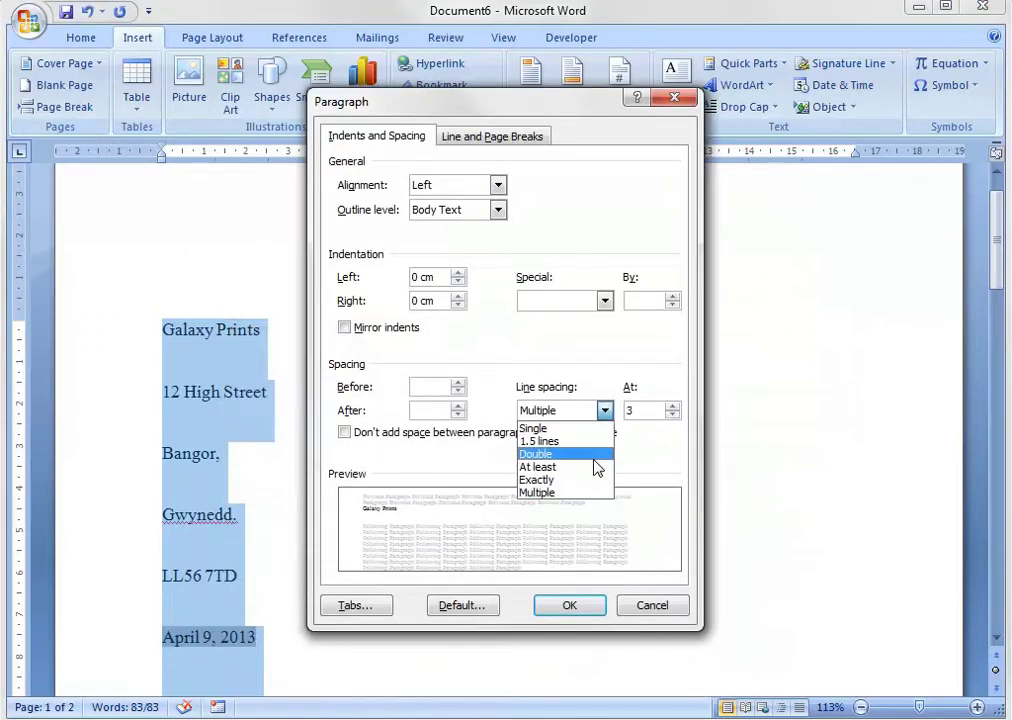
click(603, 442)
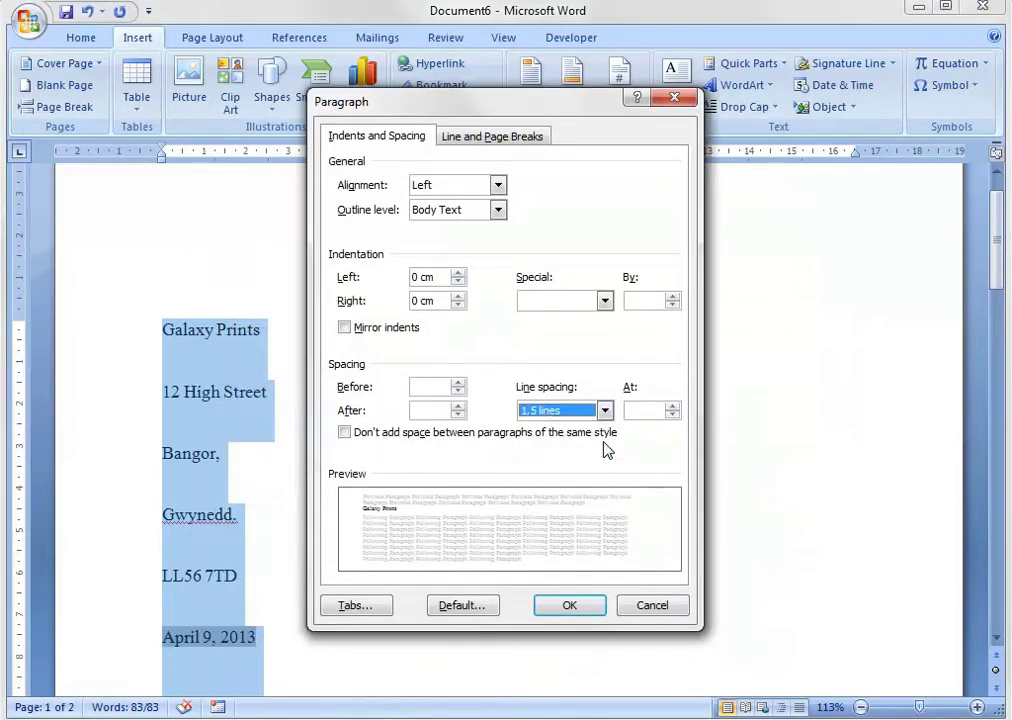
click(573, 607)
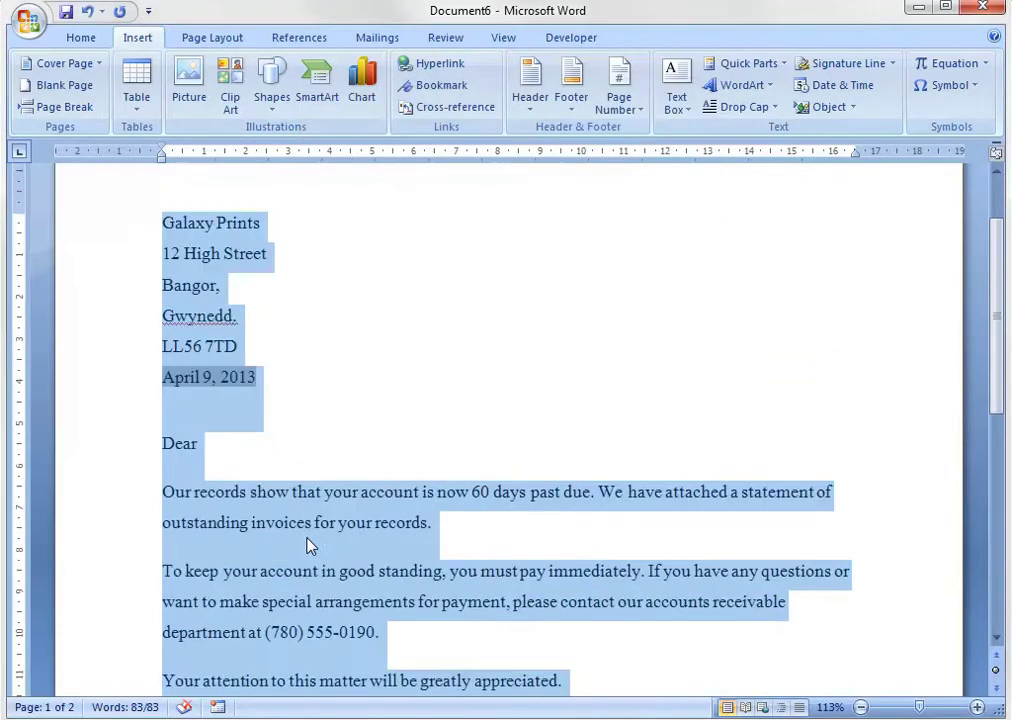
Step: Try At least 10 pt, then apply Exactly 1 pt line spacing to the letter
scroll(309, 542, down, 2)
scroll(305, 535, up, 2)
right_click(238, 410)
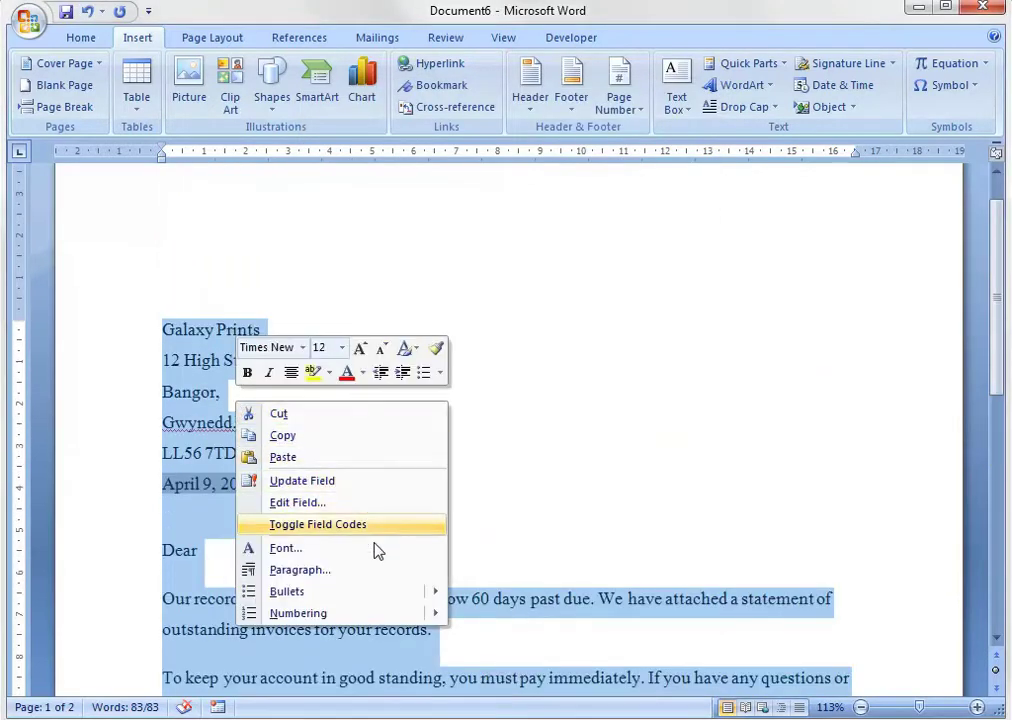
click(373, 570)
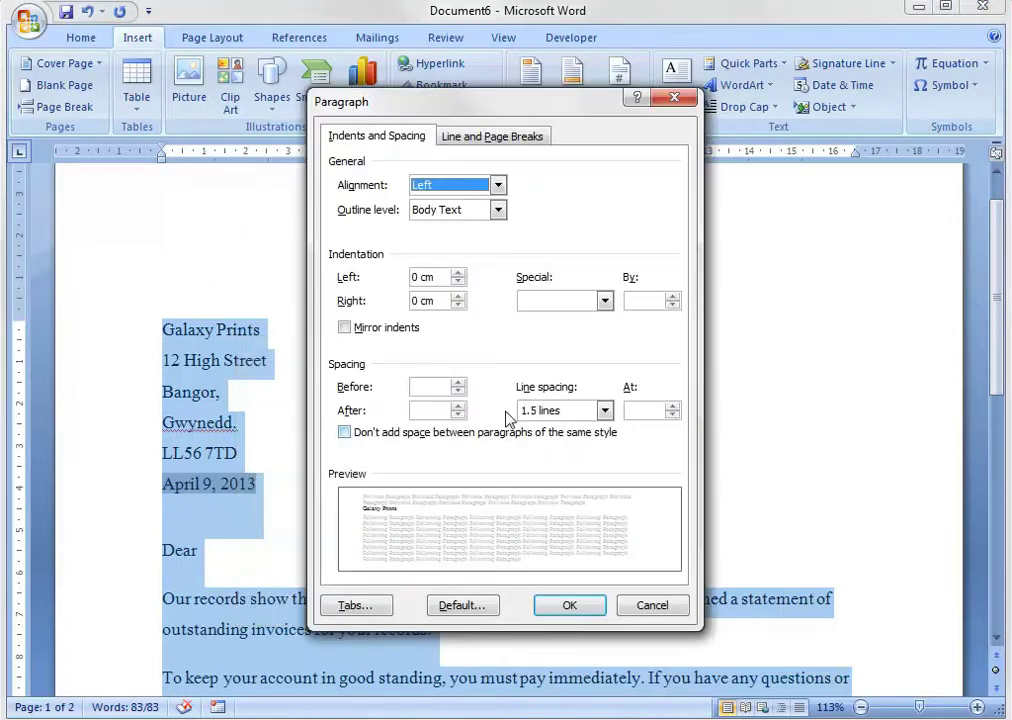
click(604, 412)
click(578, 466)
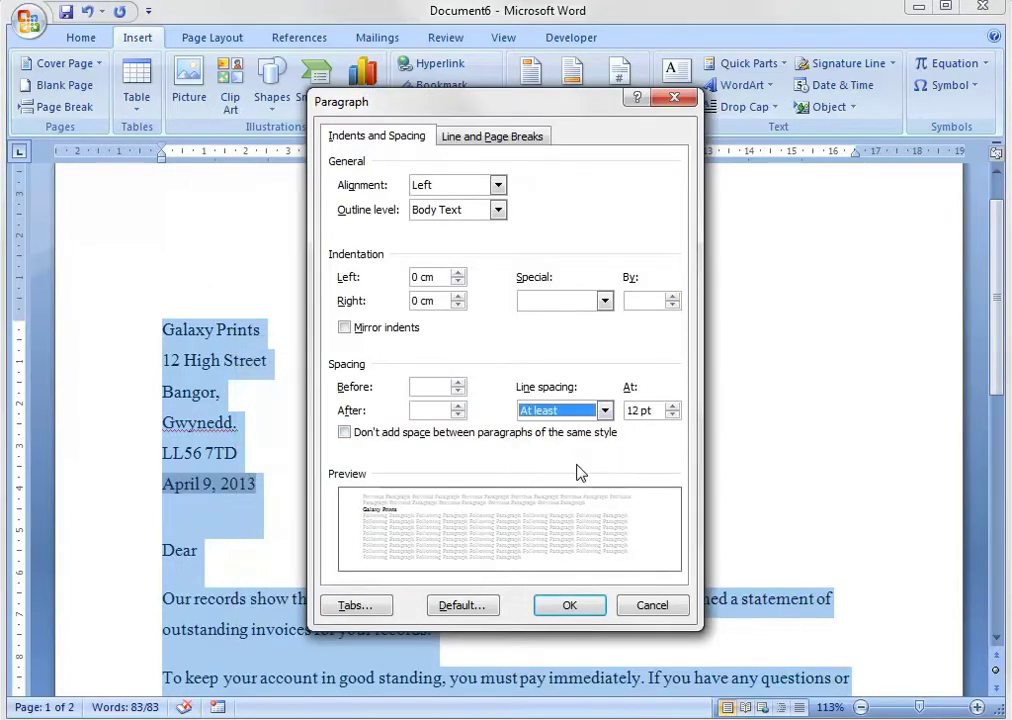
click(673, 415)
click(673, 415)
click(572, 416)
click(578, 481)
click(674, 416)
click(674, 416)
click(674, 416)
click(674, 416)
click(562, 606)
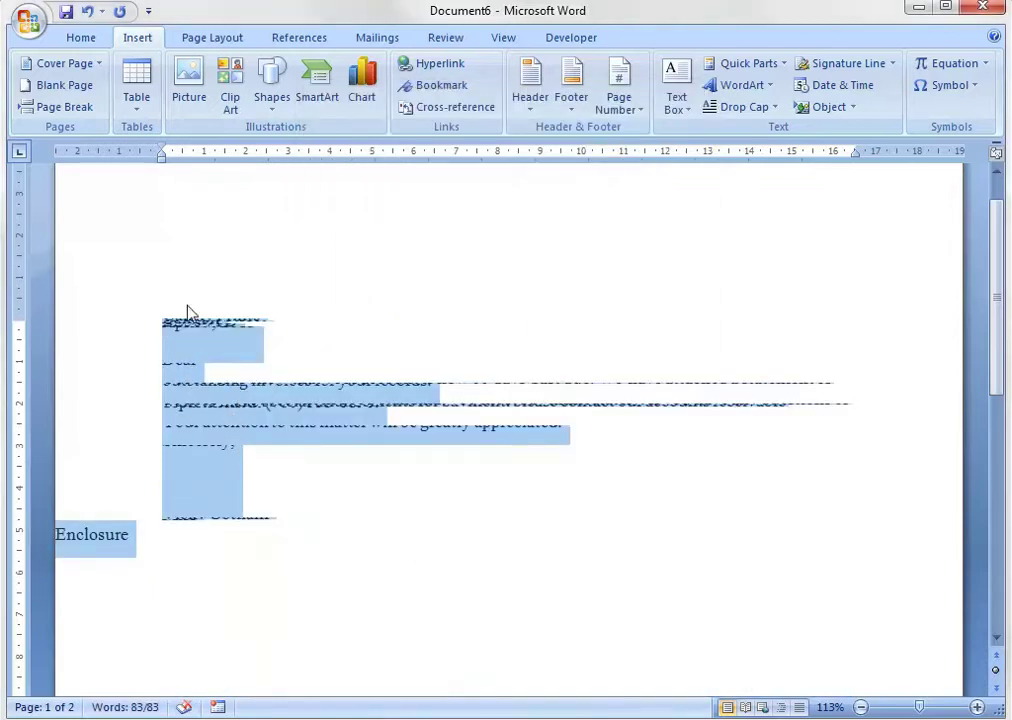
Step: Return the letter to Single line spacing, then select the Enclosure line
right_click(200, 445)
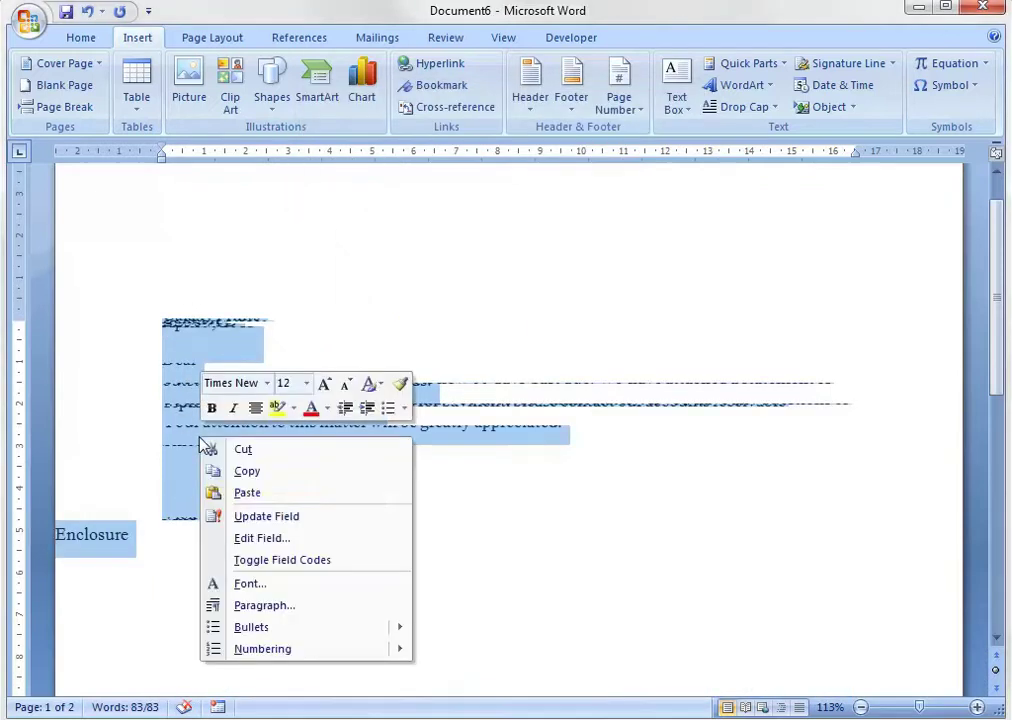
click(305, 610)
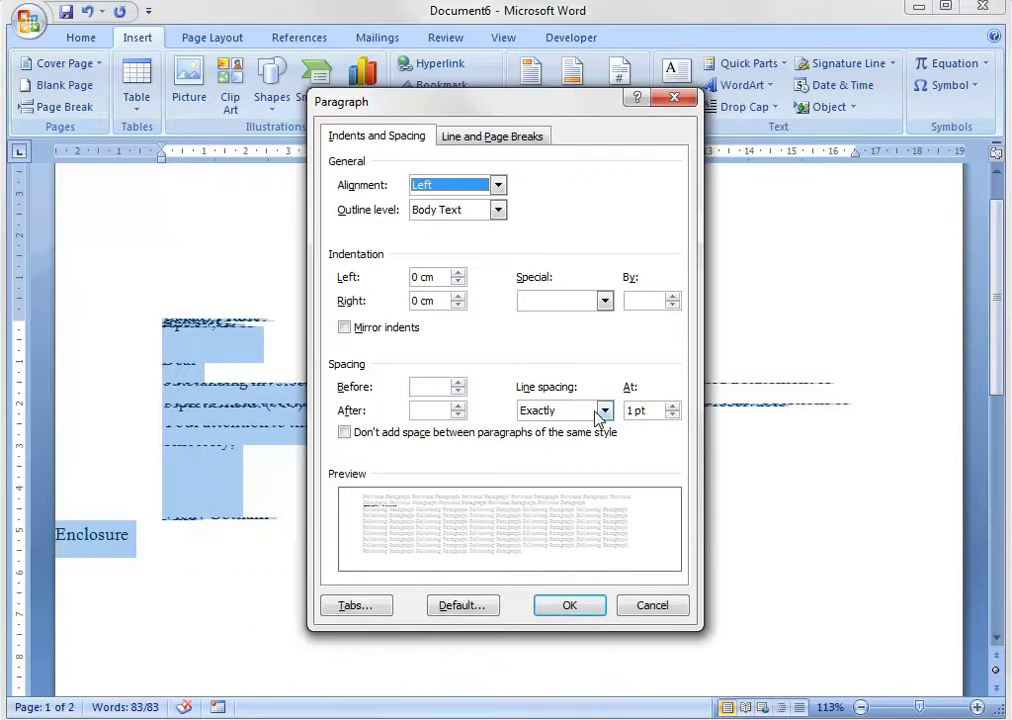
click(604, 410)
click(587, 428)
click(569, 605)
scroll(578, 600, down, 6)
click(267, 556)
drag(212, 454, 50, 413)
key(ctrl+c)
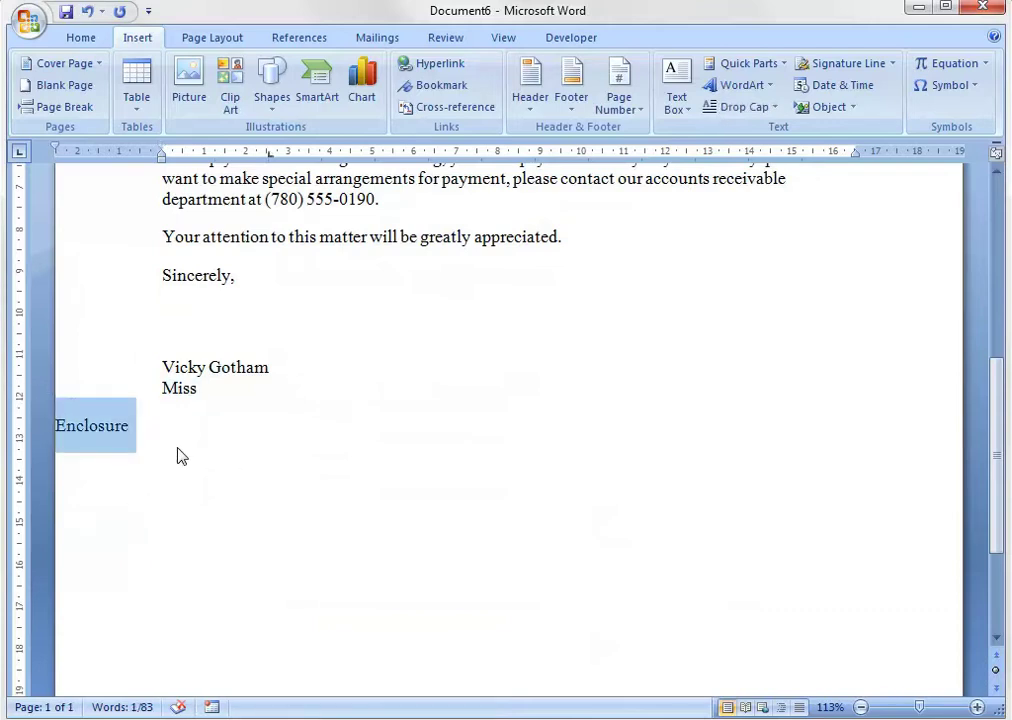
Step: Type 'Enclosure' on a new line directly below Miss
key(Delete)
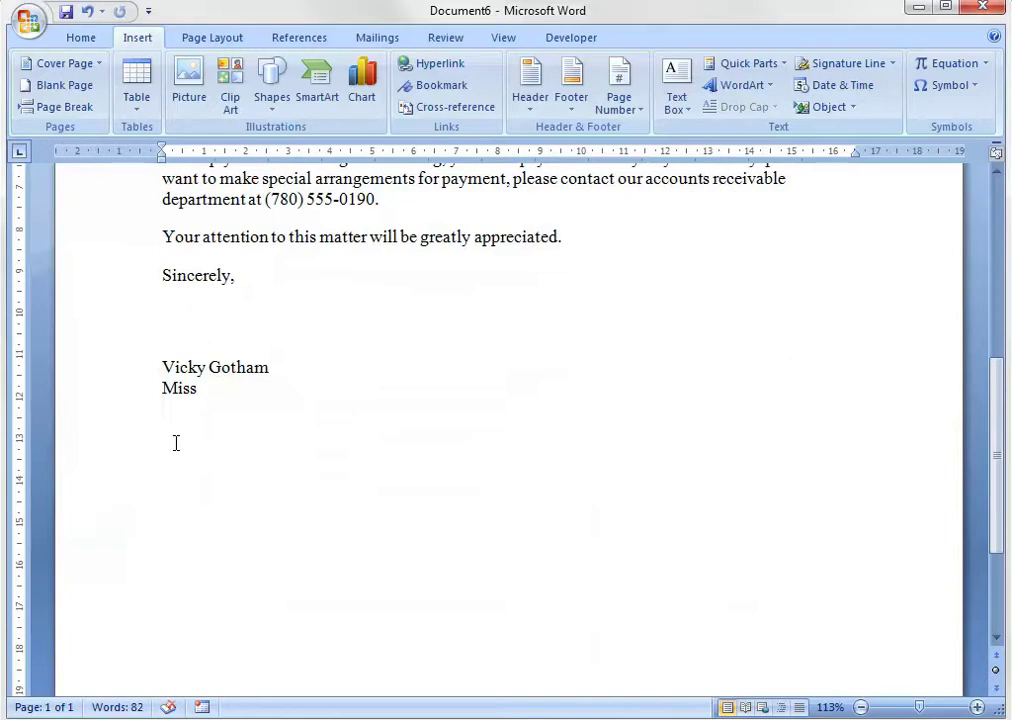
key(ctrl+v)
key(ctrl+z)
key(ctrl+z)
click(221, 391)
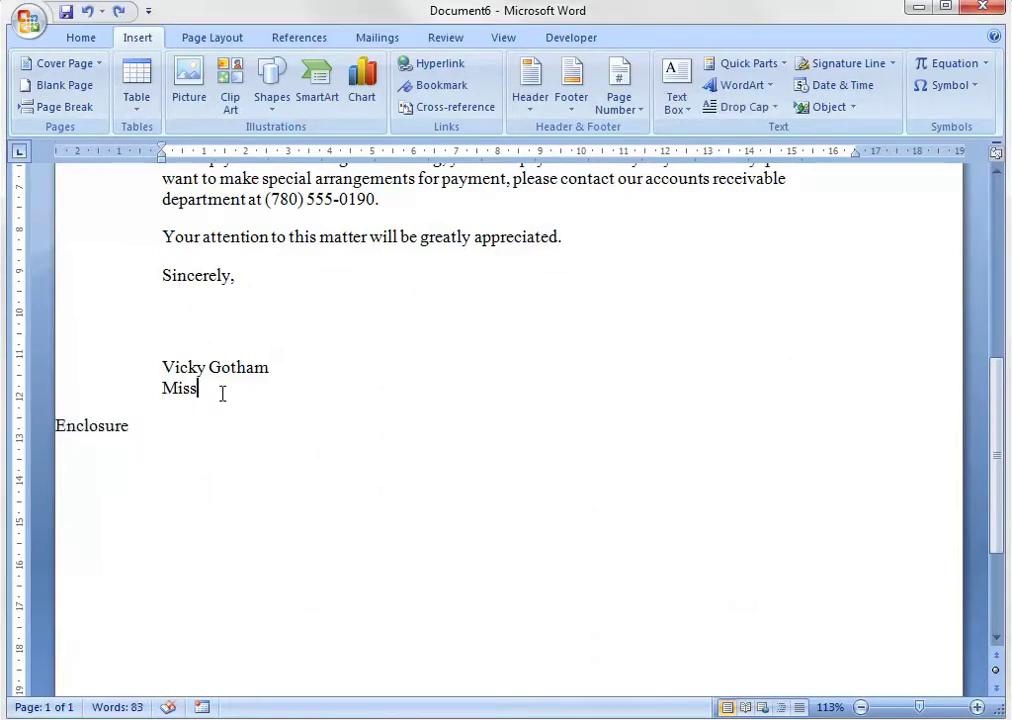
key(Return)
key(ctrl+v)
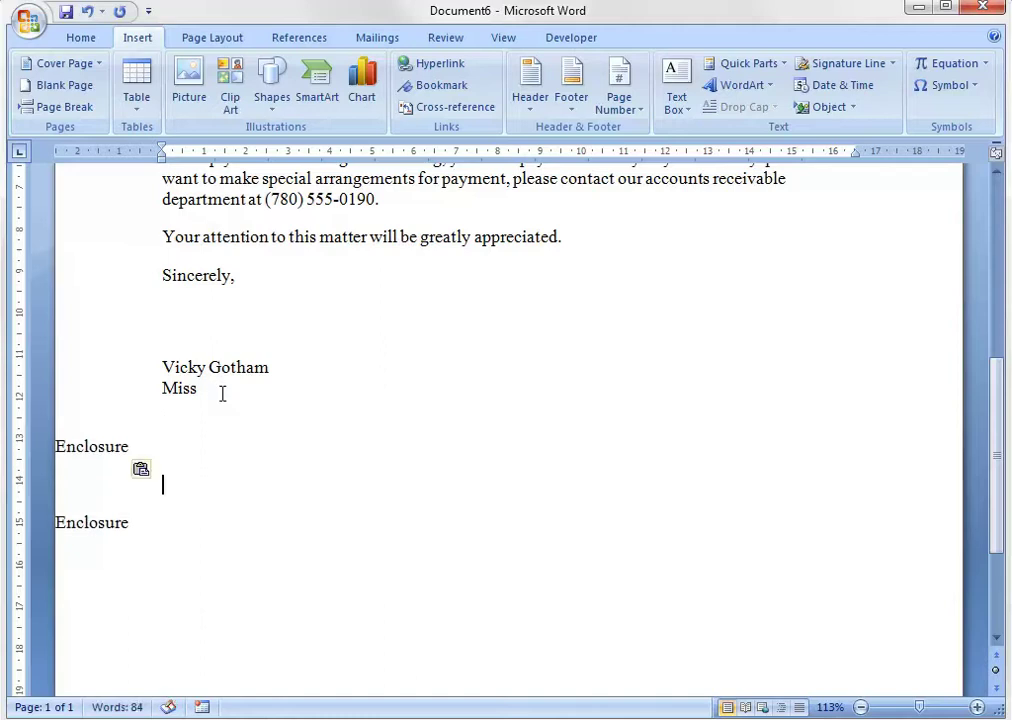
key(ctrl+z)
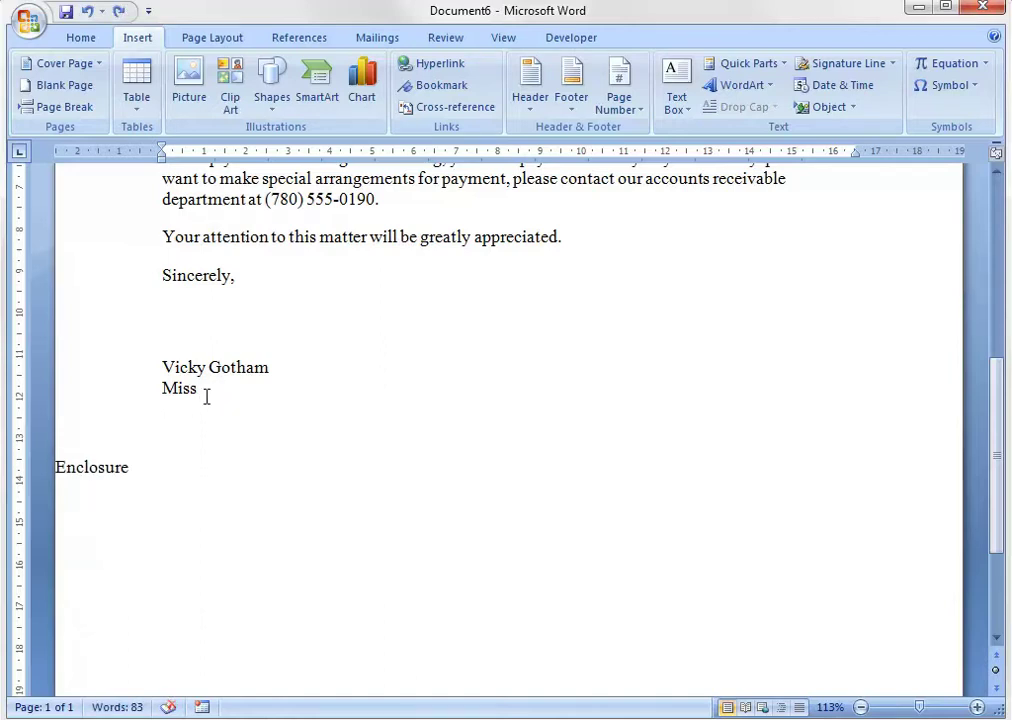
text(E)
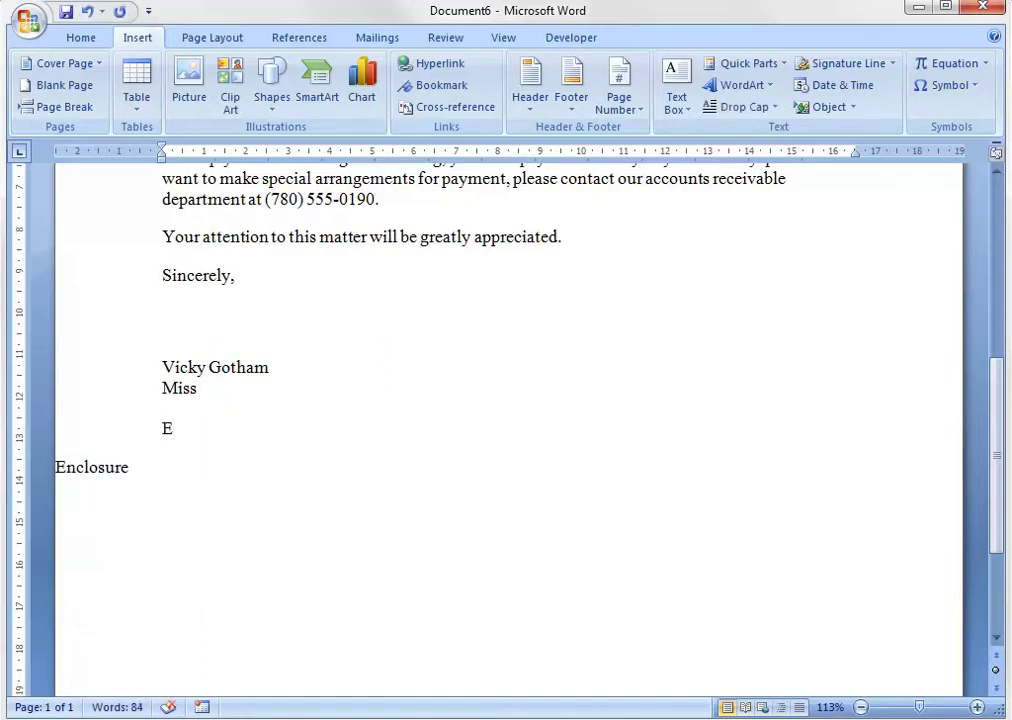
text(nclo)
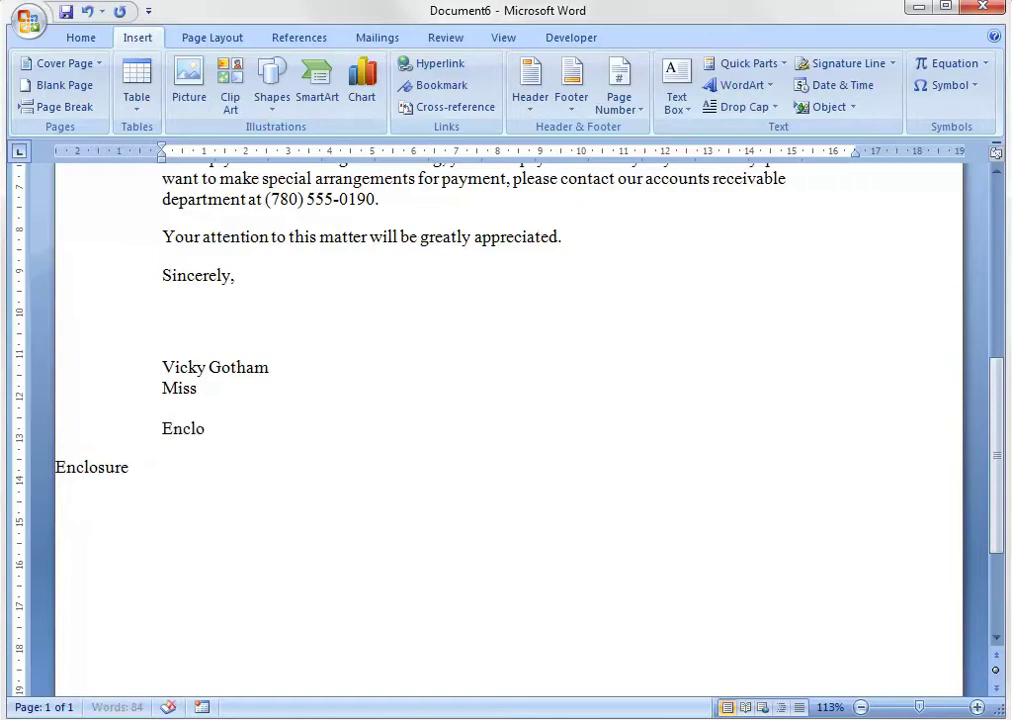
text(sure)
Step: Delete the stray Enclosure word at the page's left edge
double_click(90, 467)
key(Delete)
scroll(305, 491, up, 2)
scroll(269, 556, down, 1)
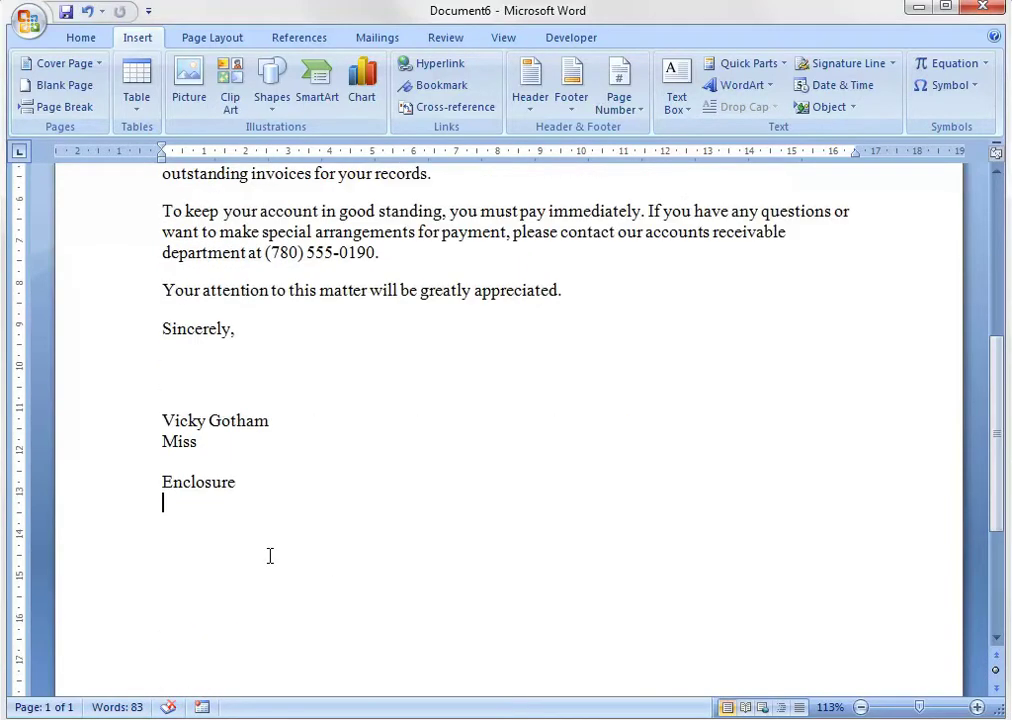
key(ctrl+a)
scroll(273, 570, up, 6)
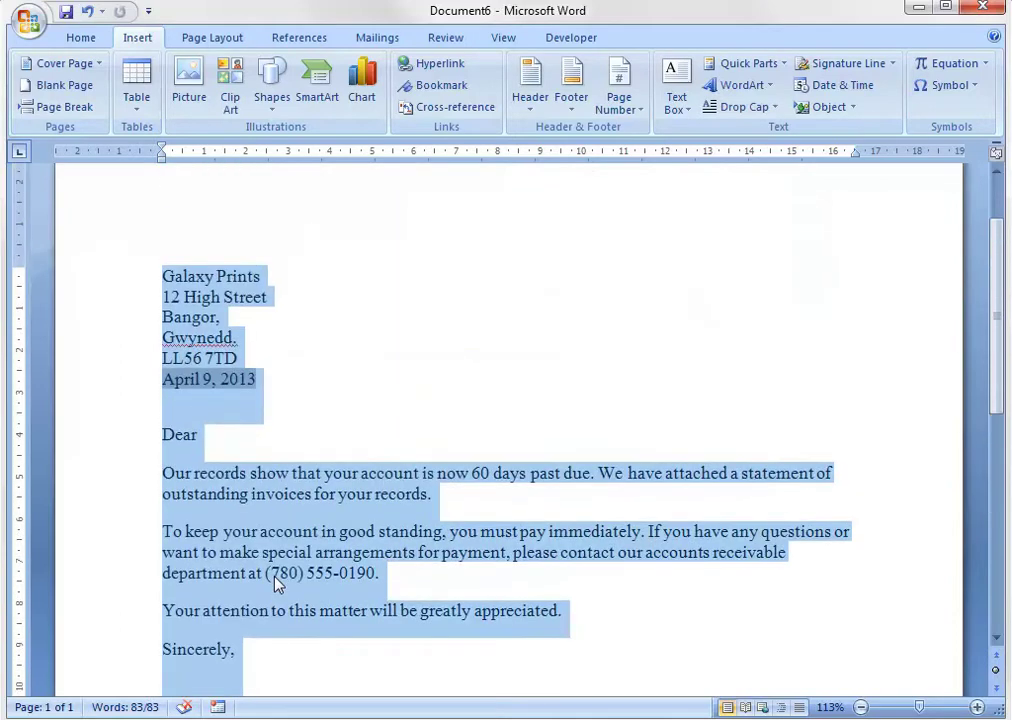
right_click(197, 275)
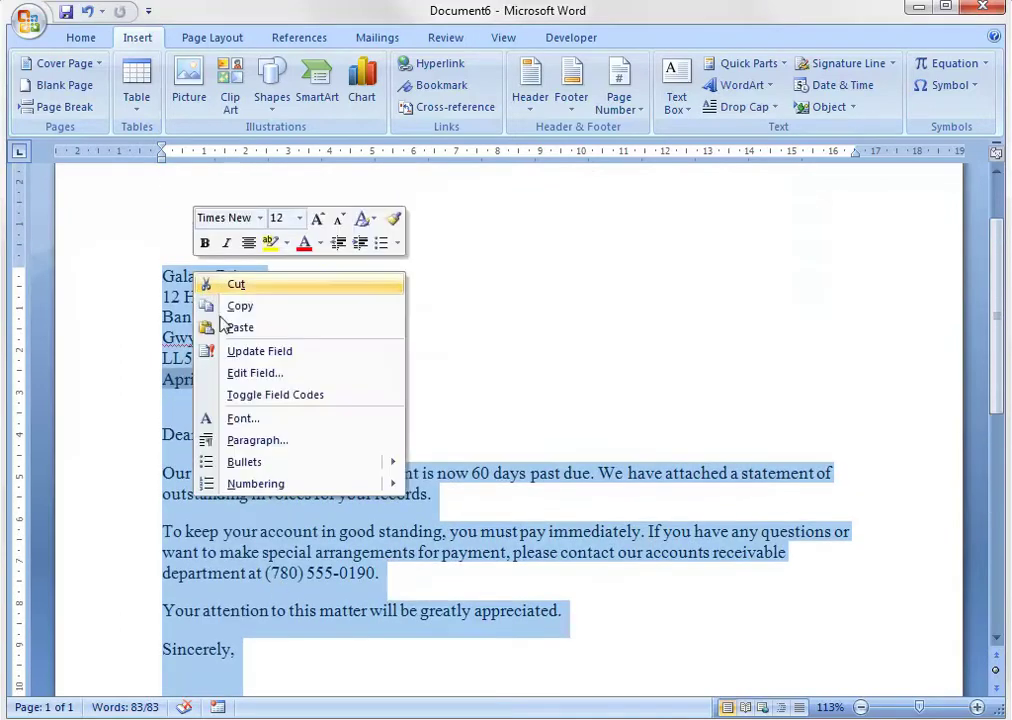
click(257, 440)
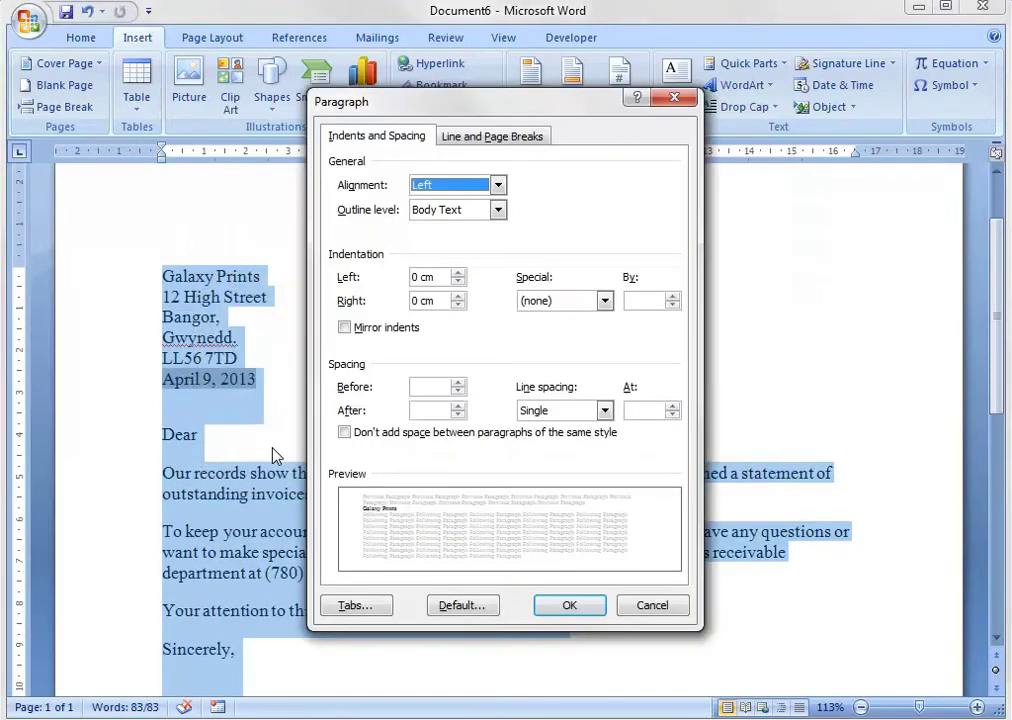
click(491, 137)
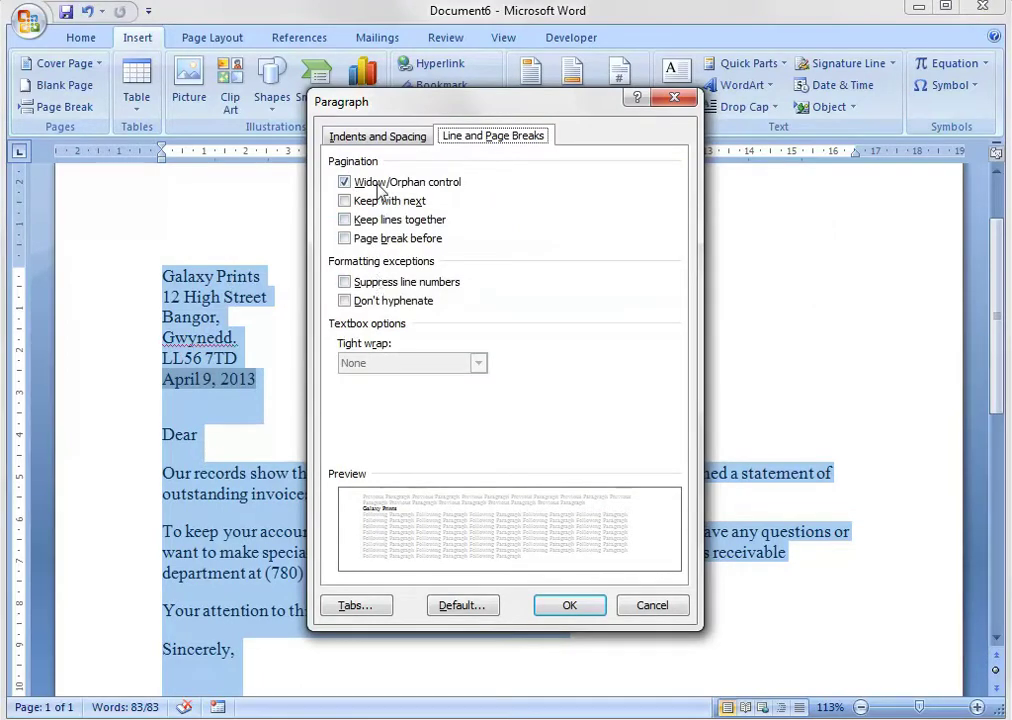
click(388, 140)
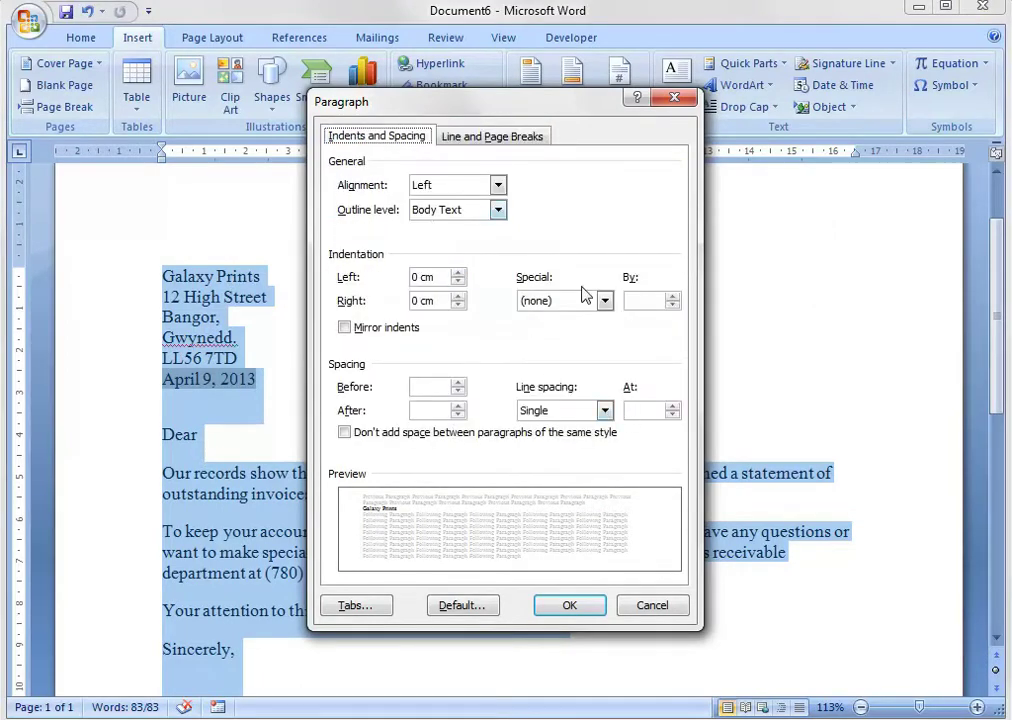
click(498, 185)
click(445, 214)
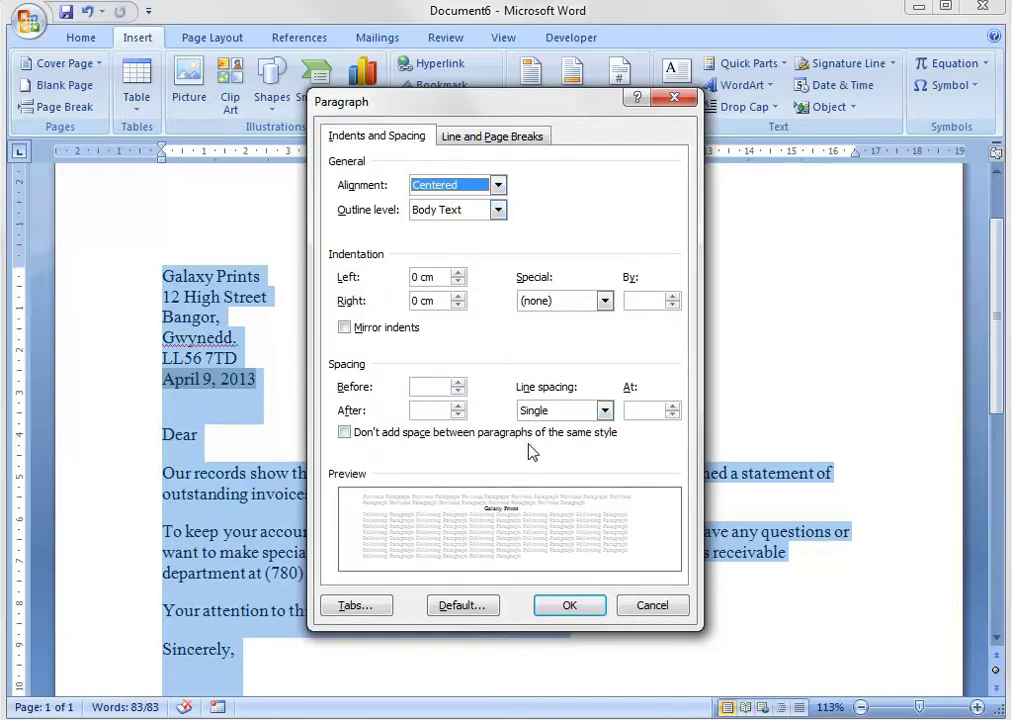
click(497, 186)
click(481, 241)
click(652, 605)
click(266, 381)
drag(213, 432, 161, 435)
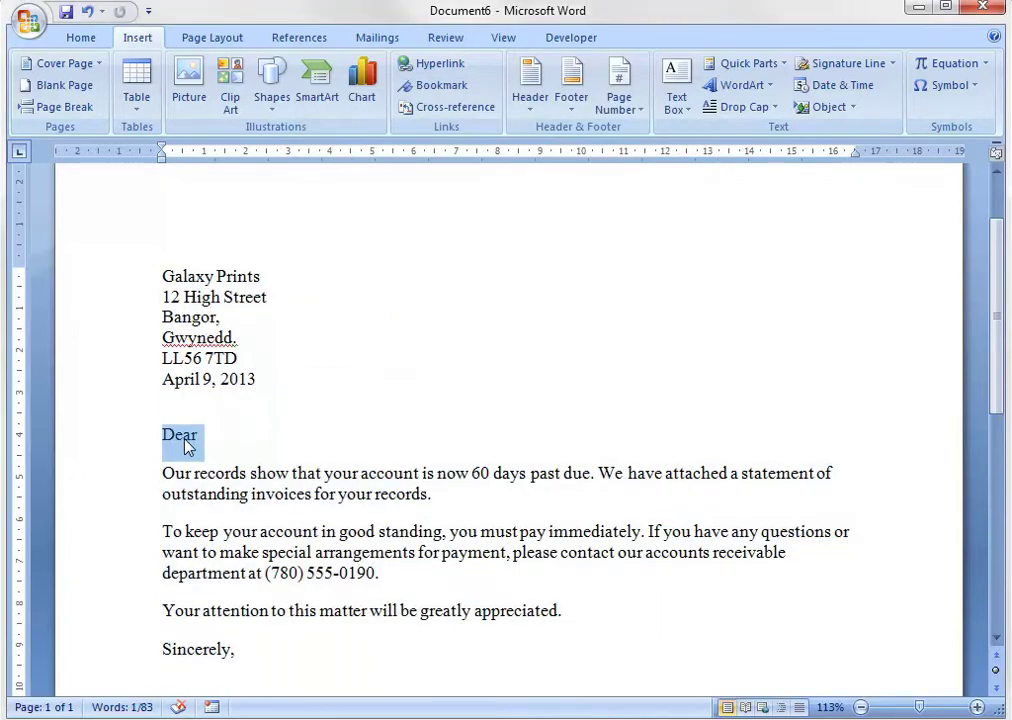
Step: Centre the Dear line via Paragraph alignment, then undo it to keep Dear left-aligned
right_click(190, 446)
click(296, 540)
click(497, 185)
click(480, 217)
click(575, 605)
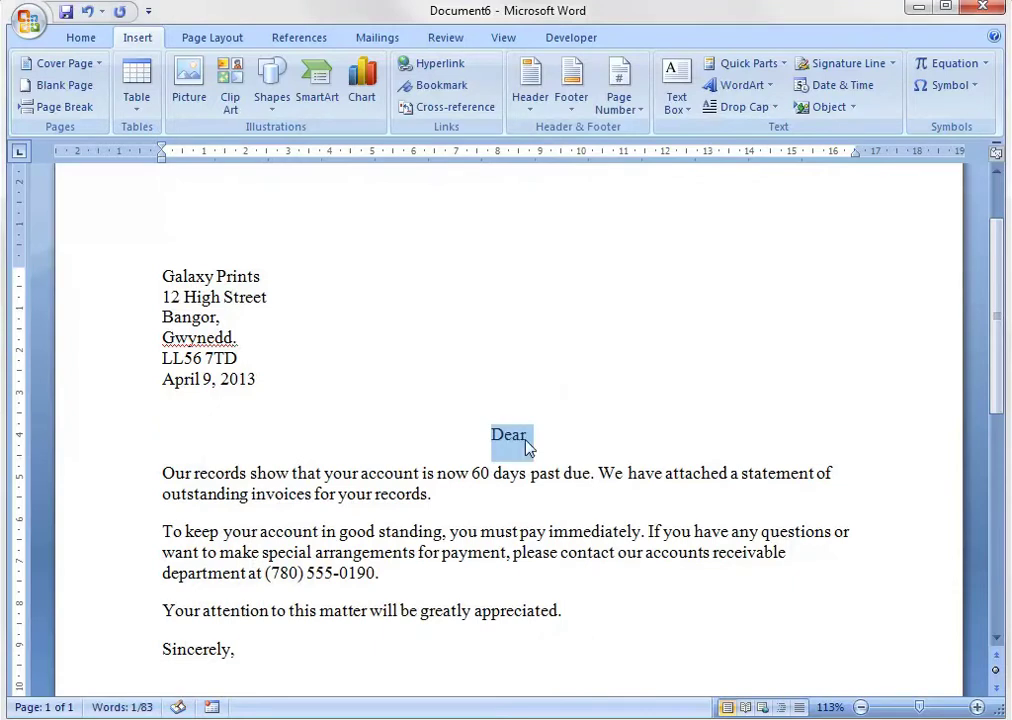
key(ctrl+z)
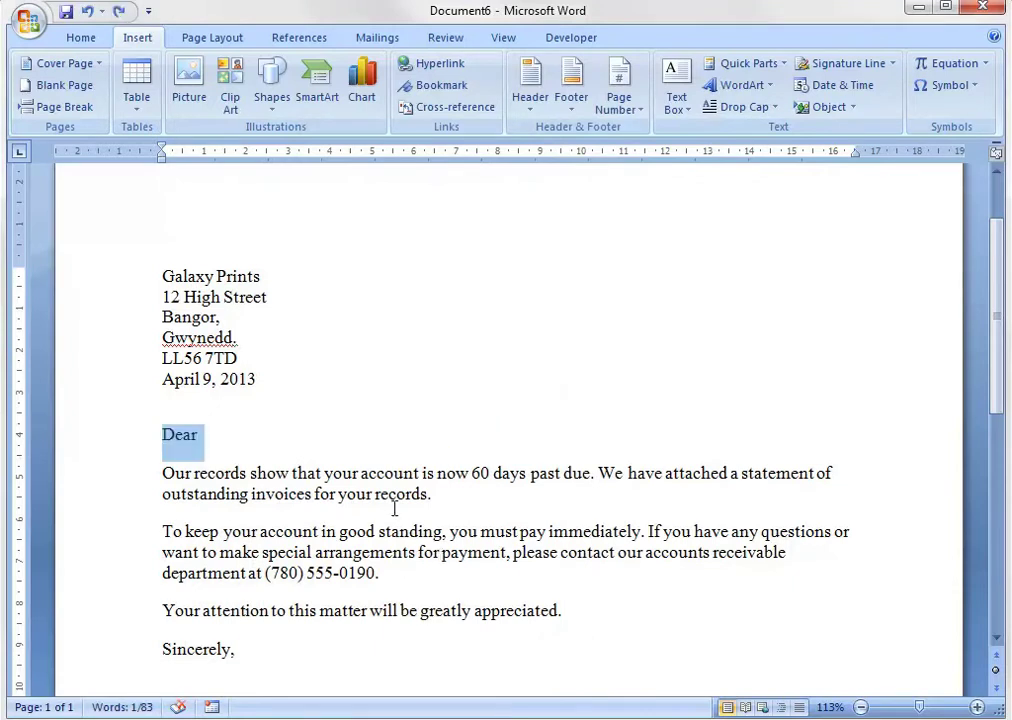
Step: Drag-select the entire letter's text
click(394, 509)
scroll(420, 601, down, 5)
mouse_move(272, 556)
mouse_down()
mouse_move(251, 449)
mouse_move(262, 400)
mouse_move(124, 187)
mouse_up()
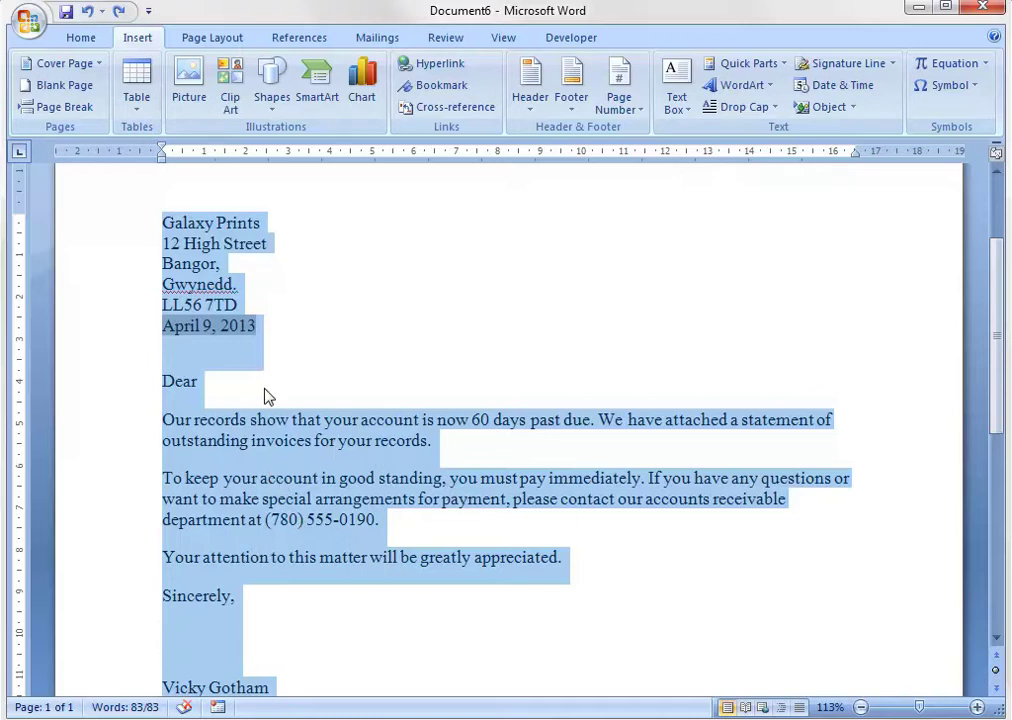
Step: In the Font dialog, preview fonts such as Tekton Pro, Adobe Caslon Pro and Adobe Garamond Pro
click(79, 39)
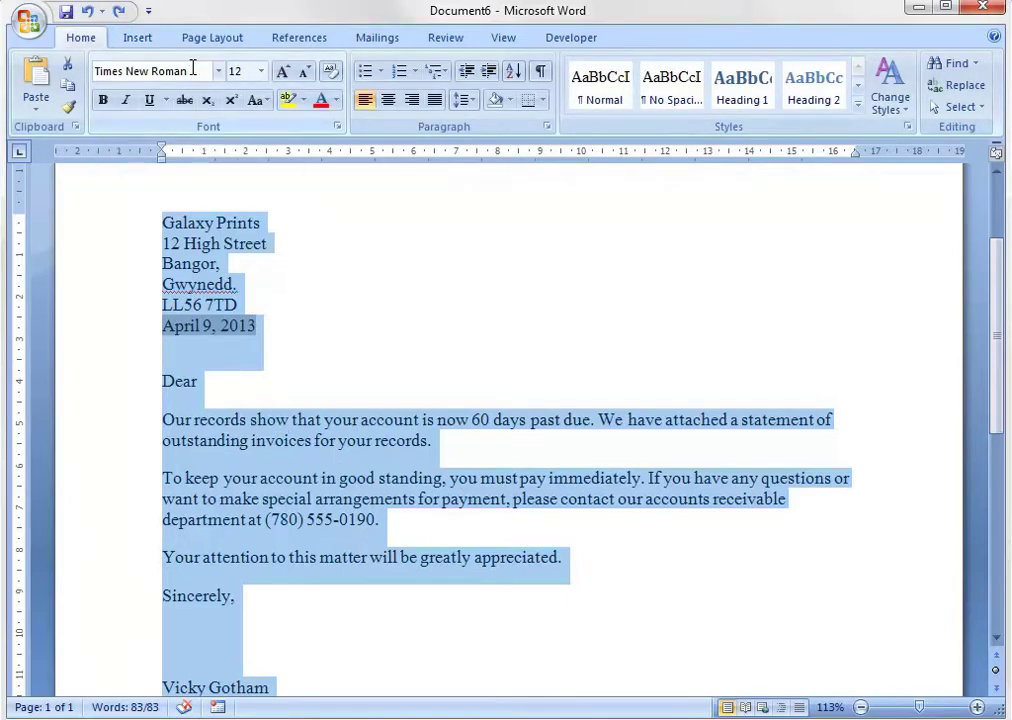
right_click(246, 482)
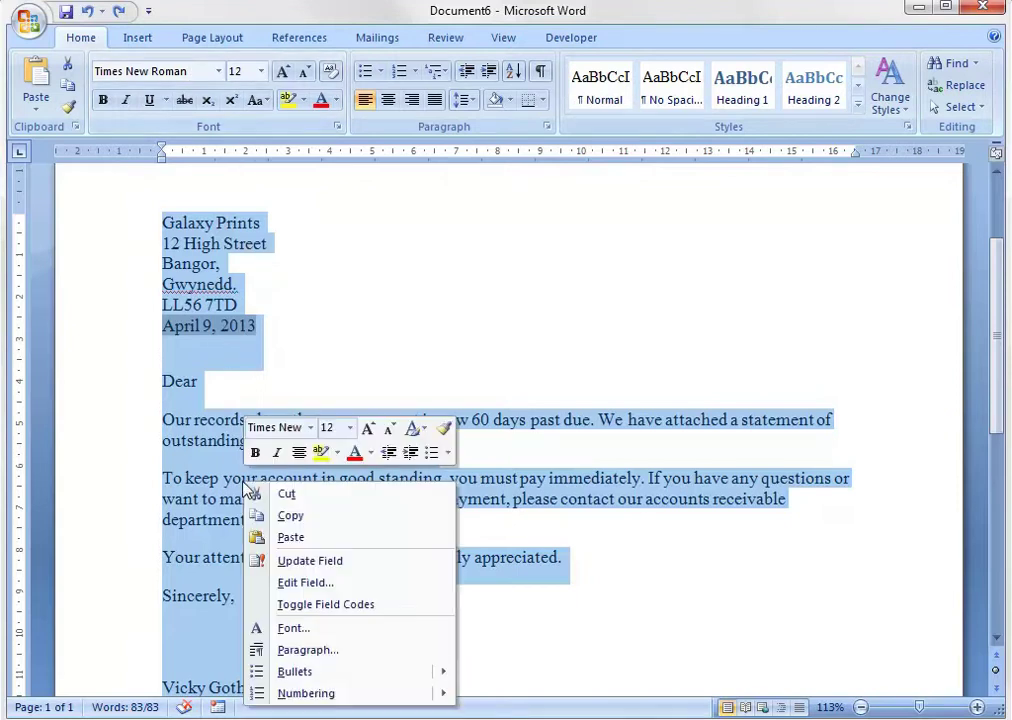
click(294, 628)
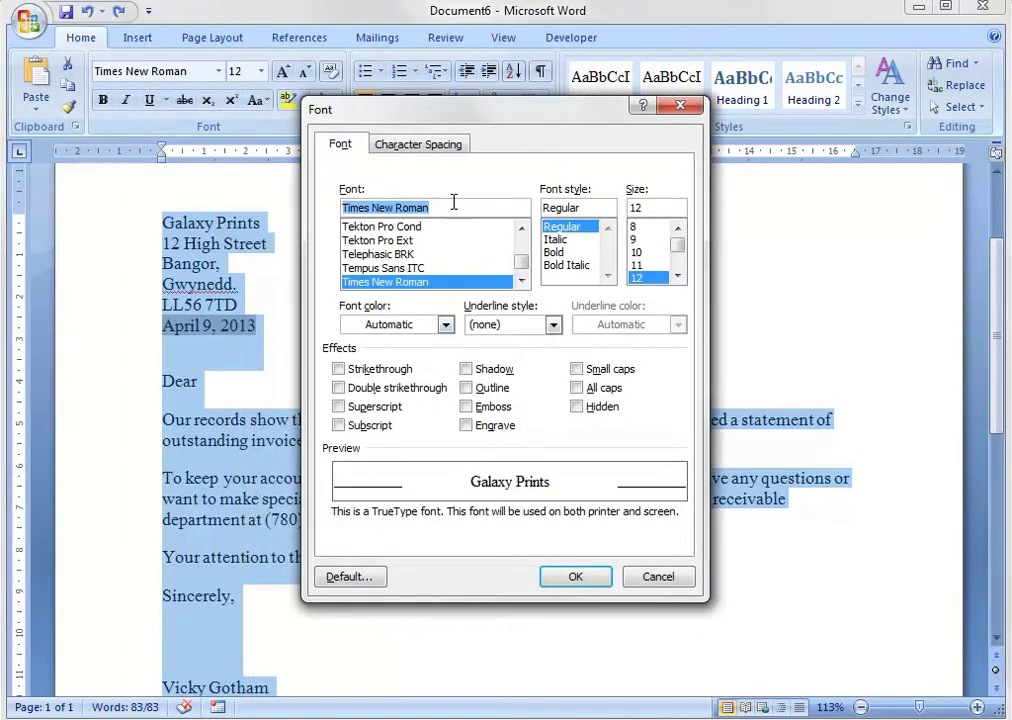
drag(505, 118, 674, 190)
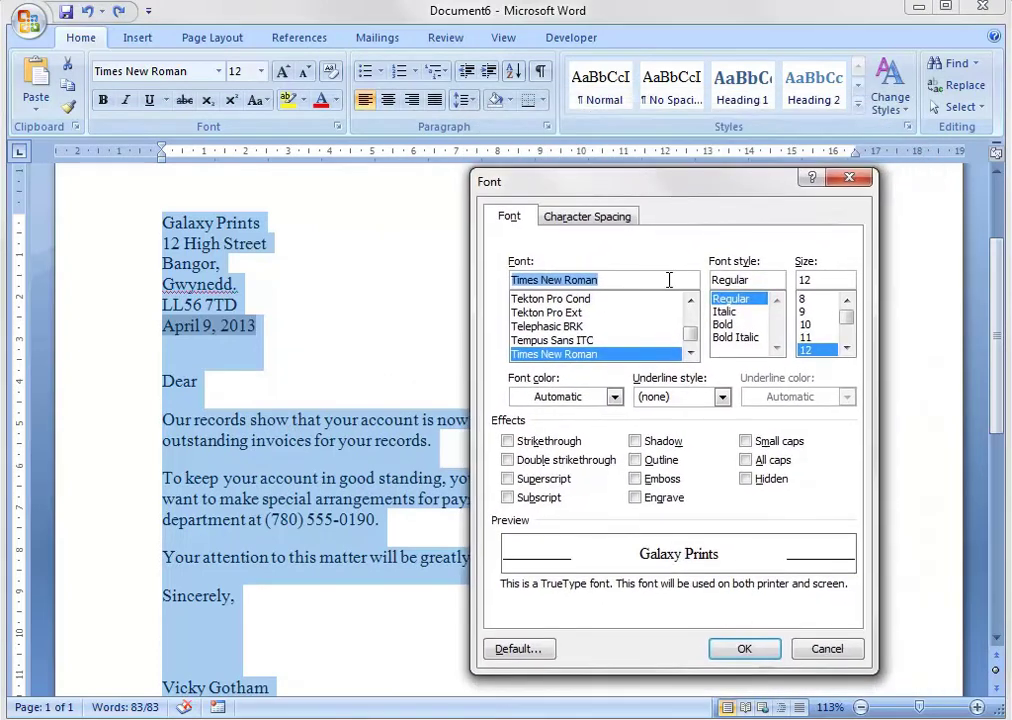
click(592, 301)
click(595, 313)
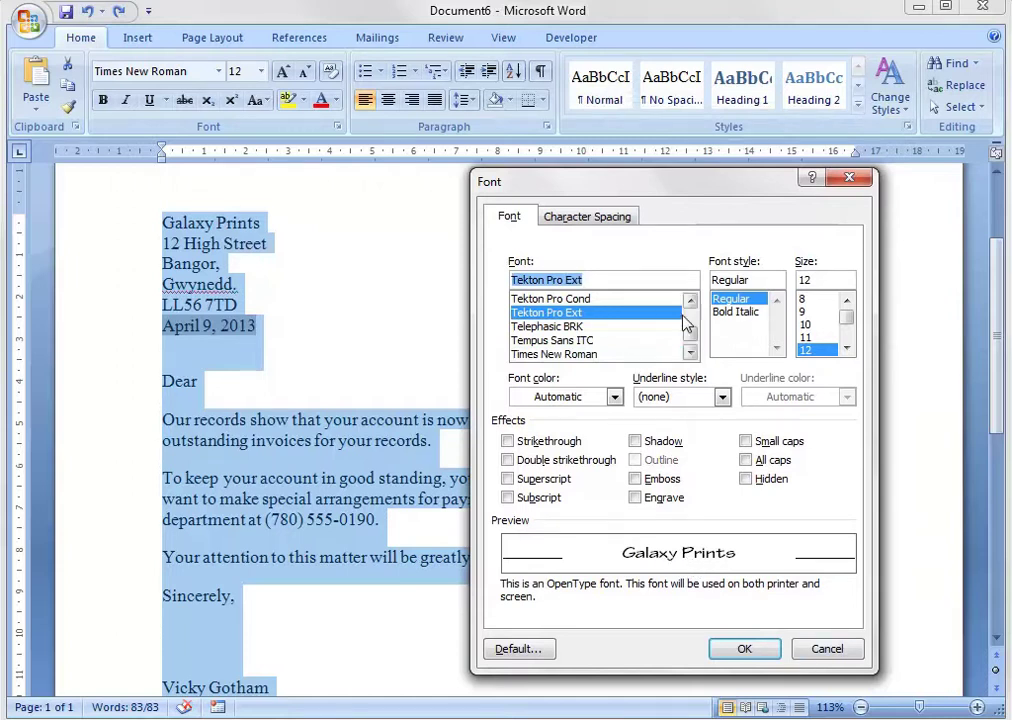
drag(692, 338, 691, 290)
click(594, 315)
key(Down)
key(Down)
key(Down)
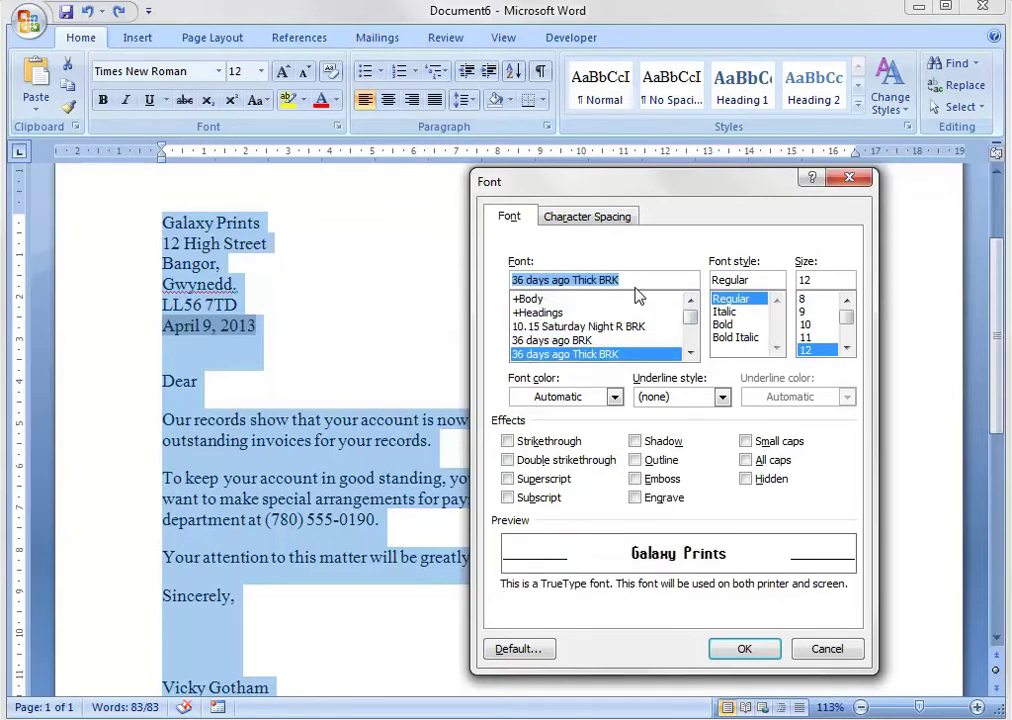
key(Down)
key(Down)
key(Down)
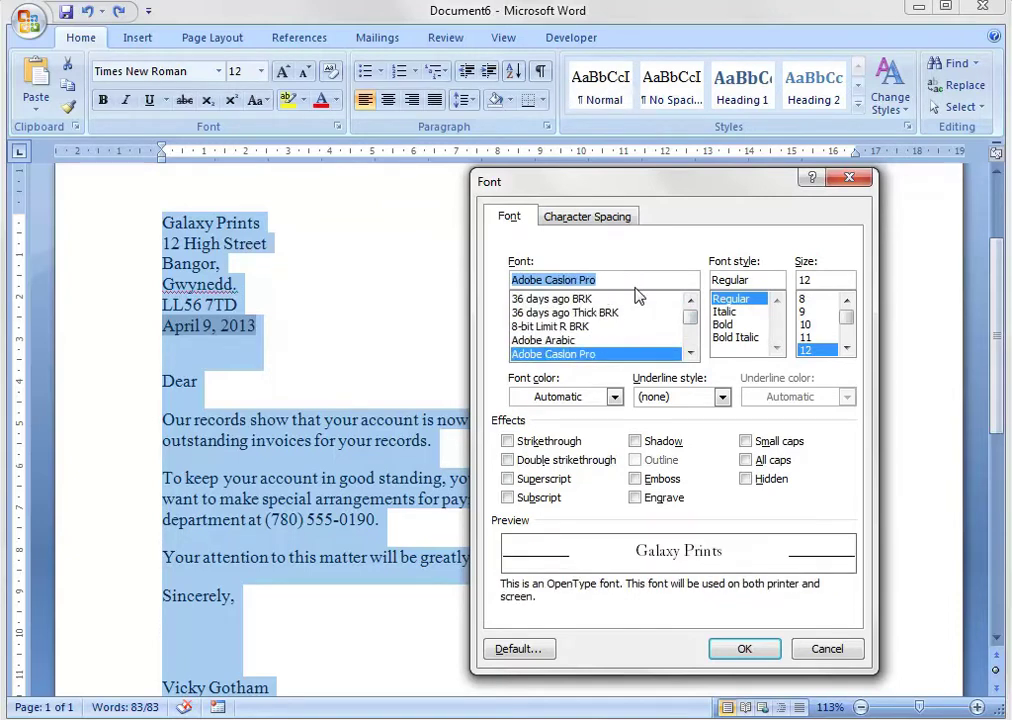
key(Down)
key(Down)
key(Down)
key(Down)
key(Down)
key(Down)
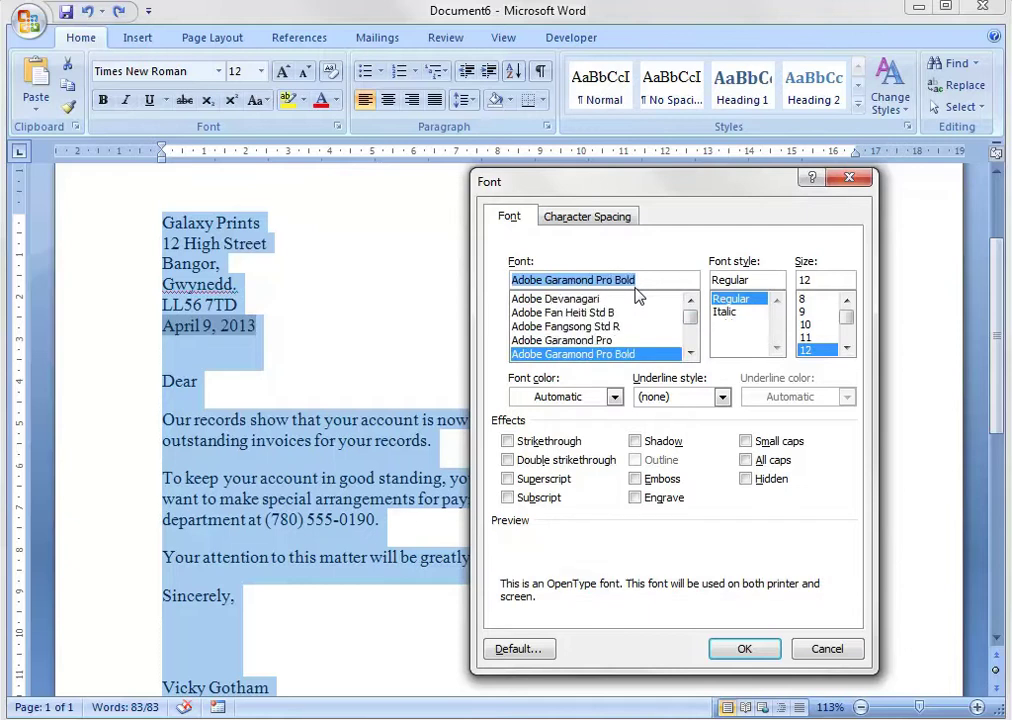
key(Down)
key(Down)
key(Up)
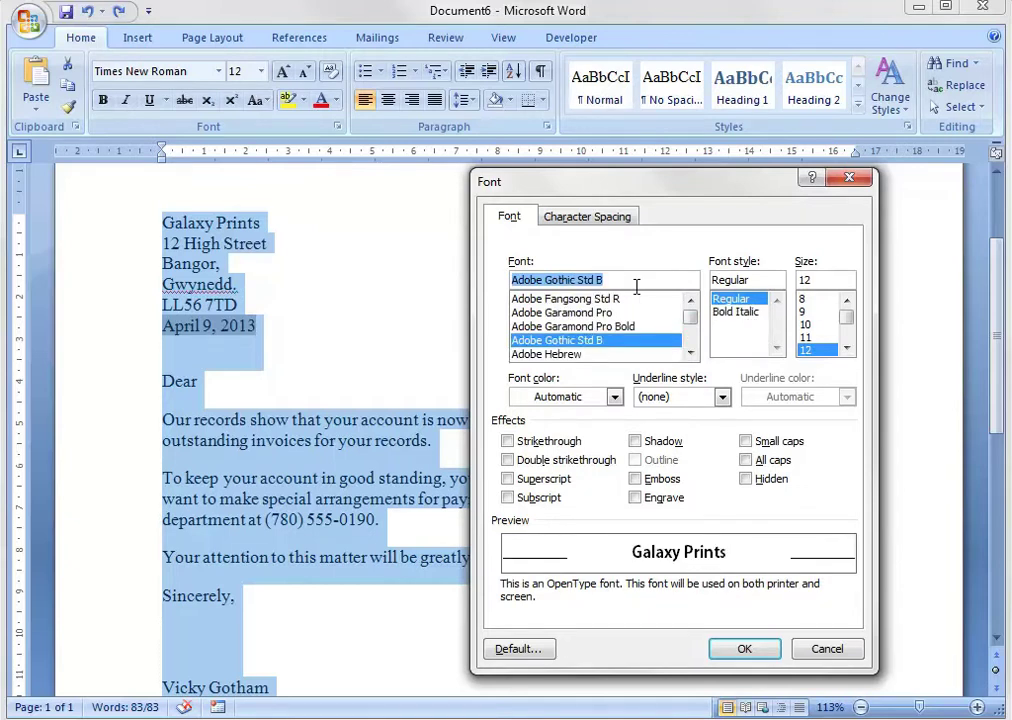
key(Down)
key(Down)
key(Down)
key(Down)
key(Down)
key(Down)
key(Down)
key(Down)
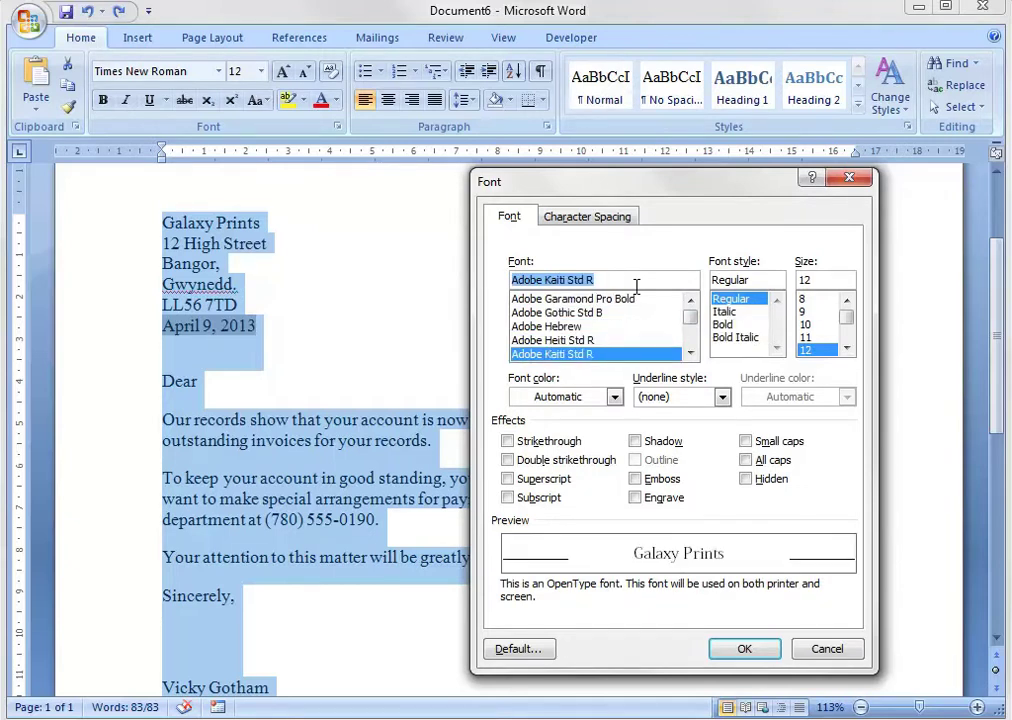
Step: Apply Arial at size 11 to the whole letter
text(Arial)
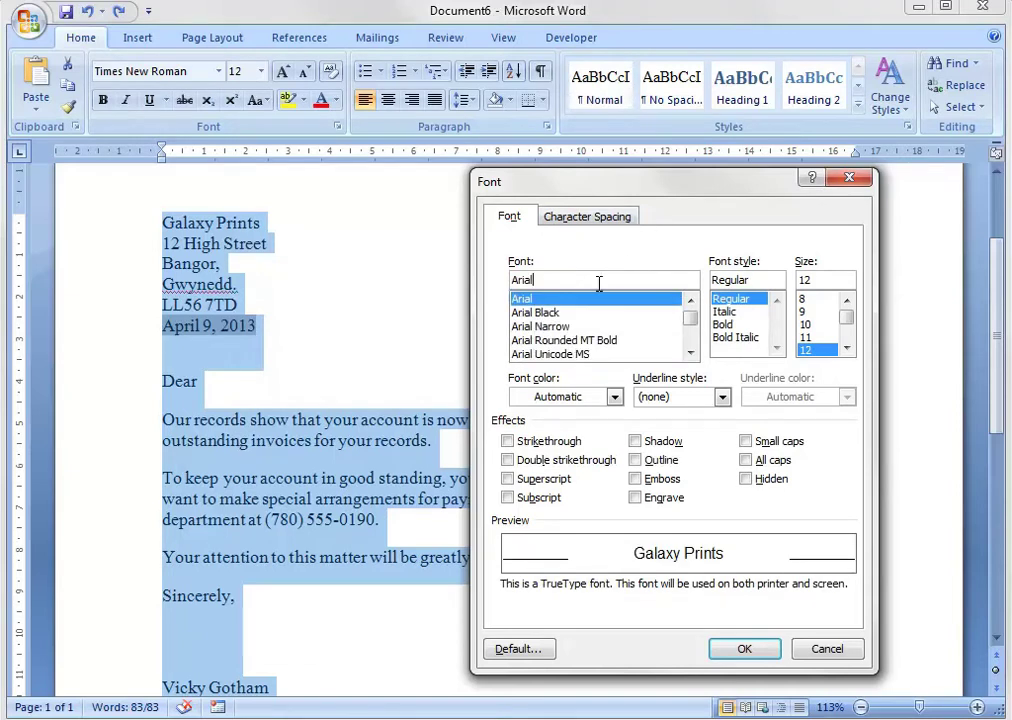
click(559, 329)
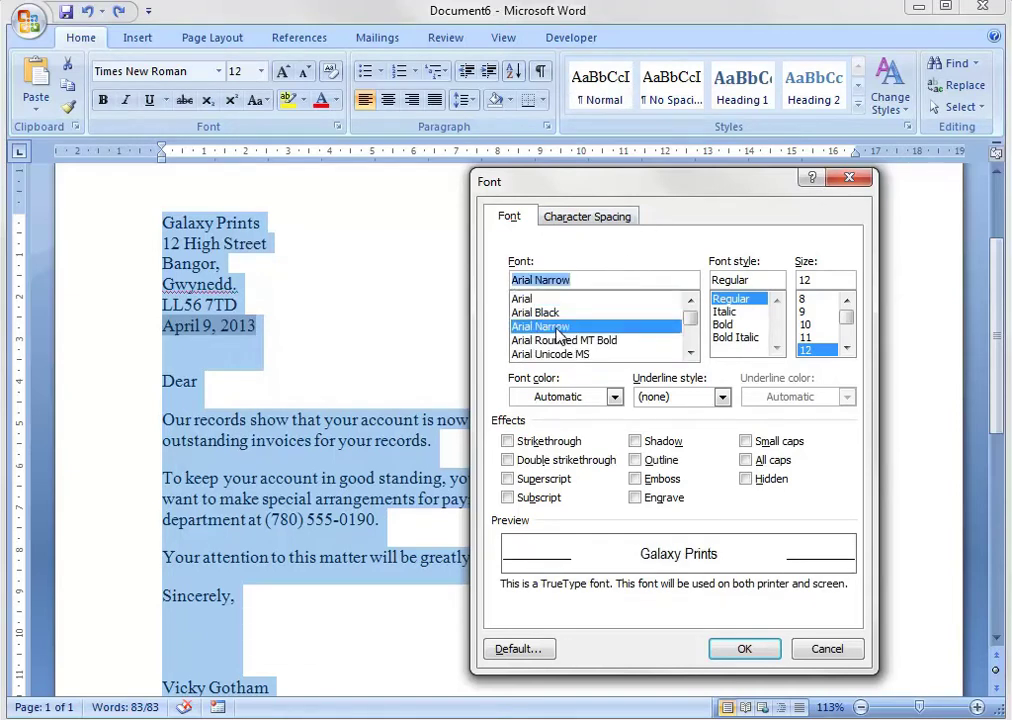
click(547, 299)
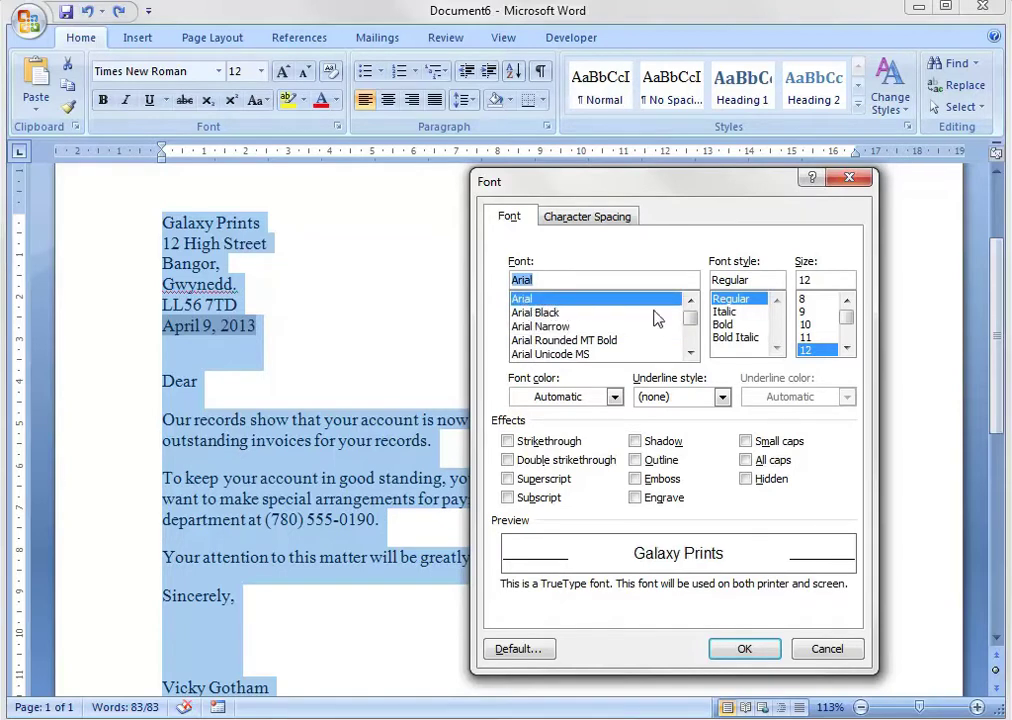
click(806, 338)
click(741, 651)
click(265, 424)
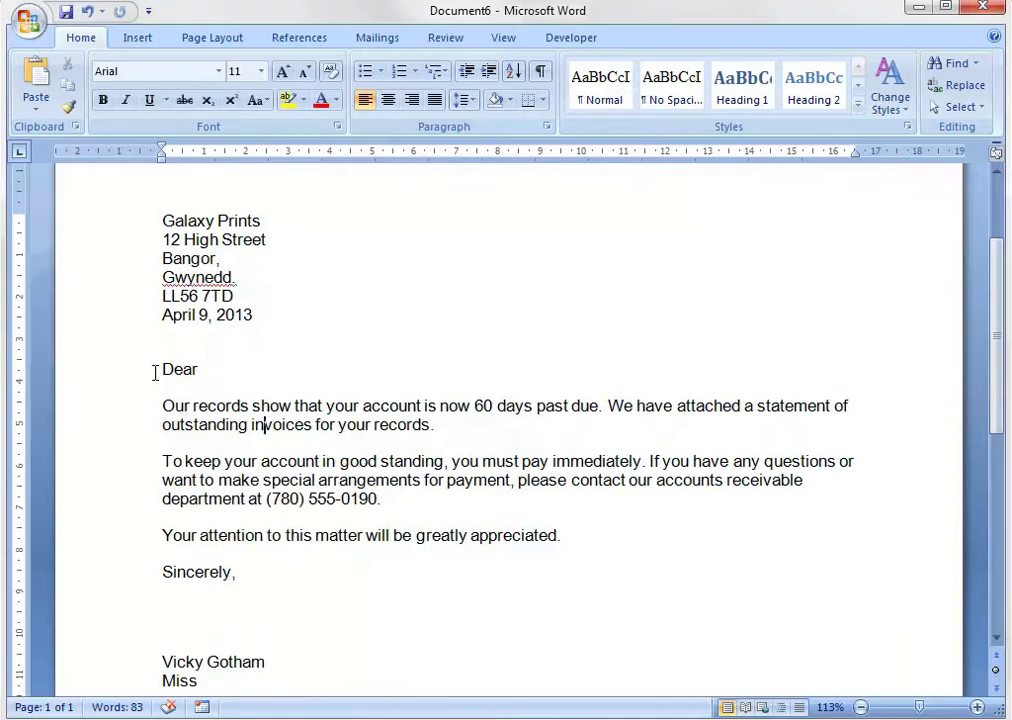
Step: Select the Galaxy Prints line and try the Backlash BRK font on it
drag(160, 369, 215, 364)
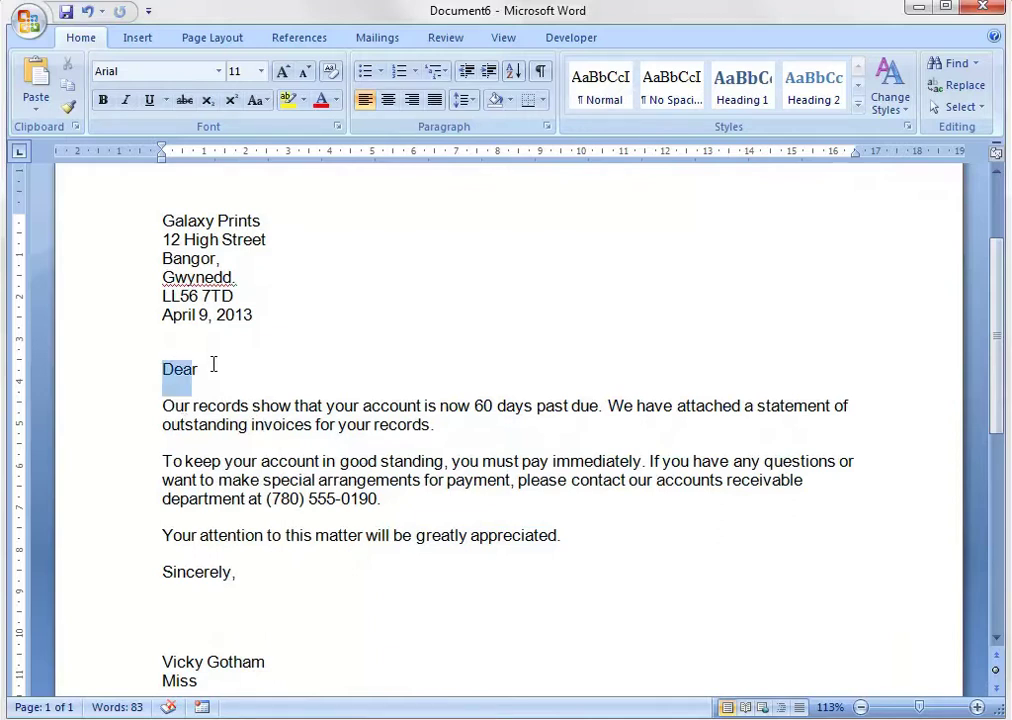
click(185, 424)
scroll(325, 587, down, 3)
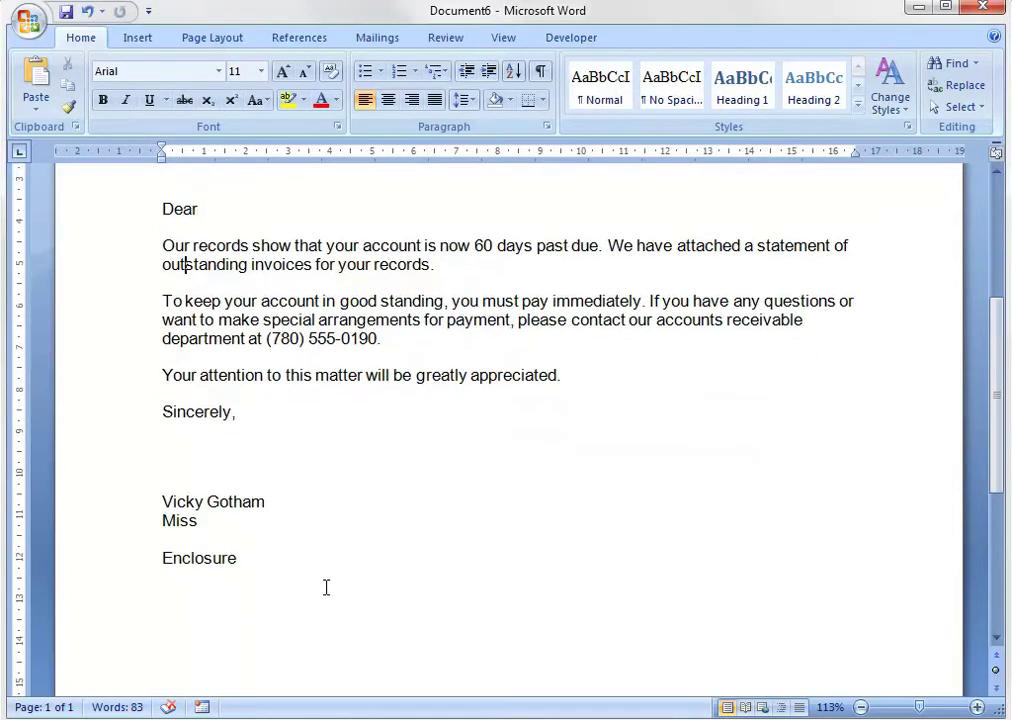
scroll(326, 586, up, 3)
scroll(326, 586, down, 2)
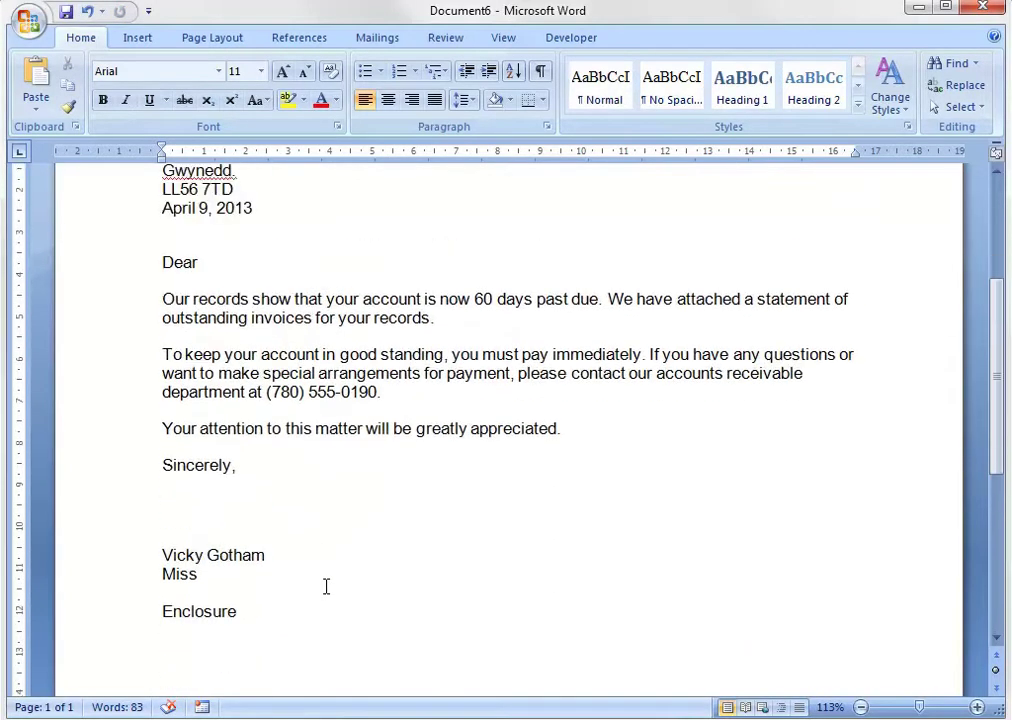
scroll(326, 586, up, 1)
scroll(326, 586, down, 2)
scroll(326, 586, up, 3)
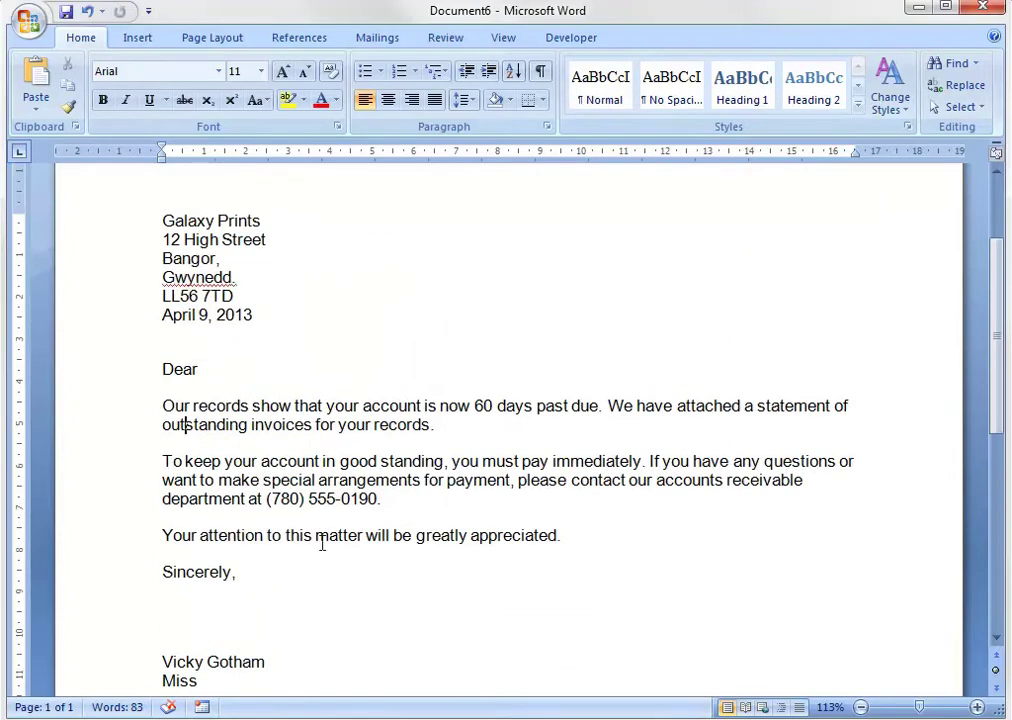
drag(291, 220, 154, 221)
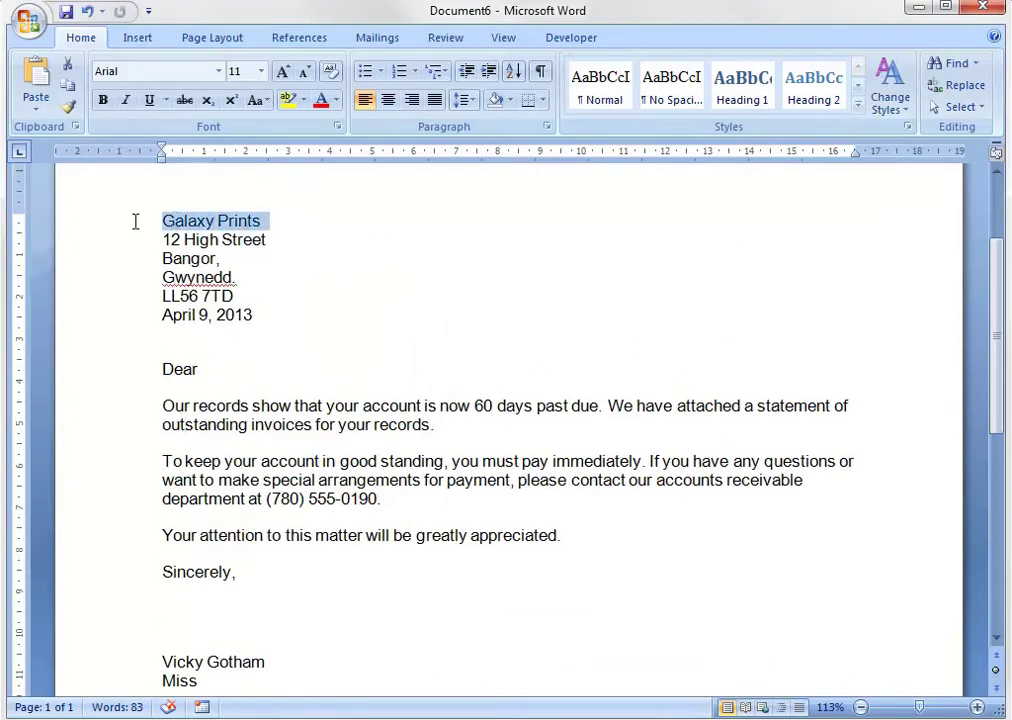
click(220, 72)
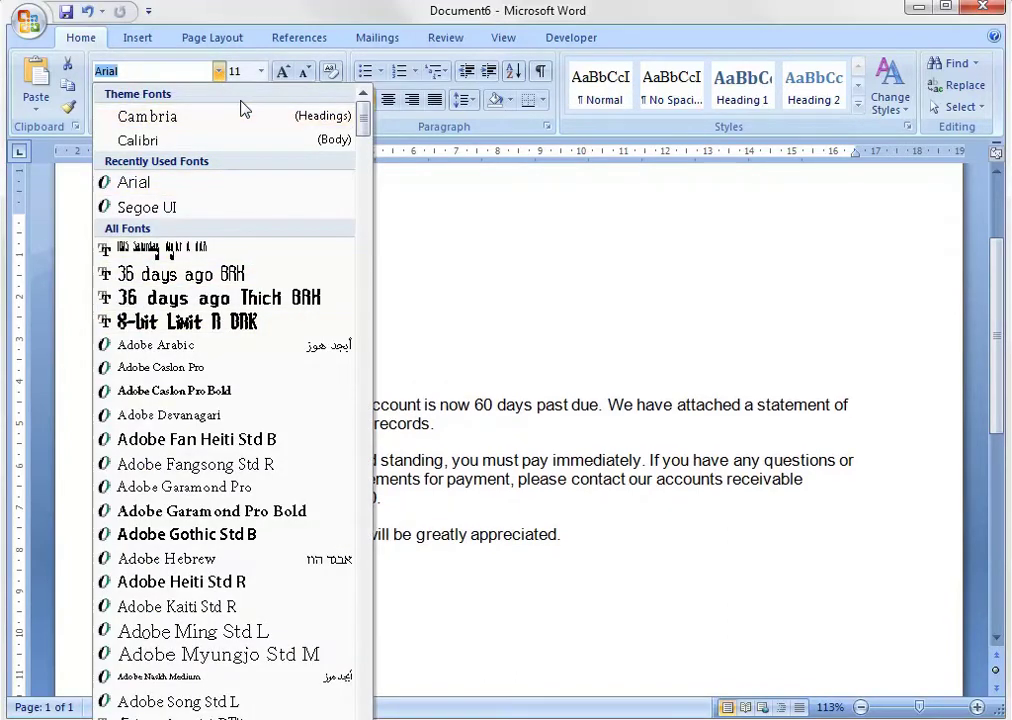
click(746, 643)
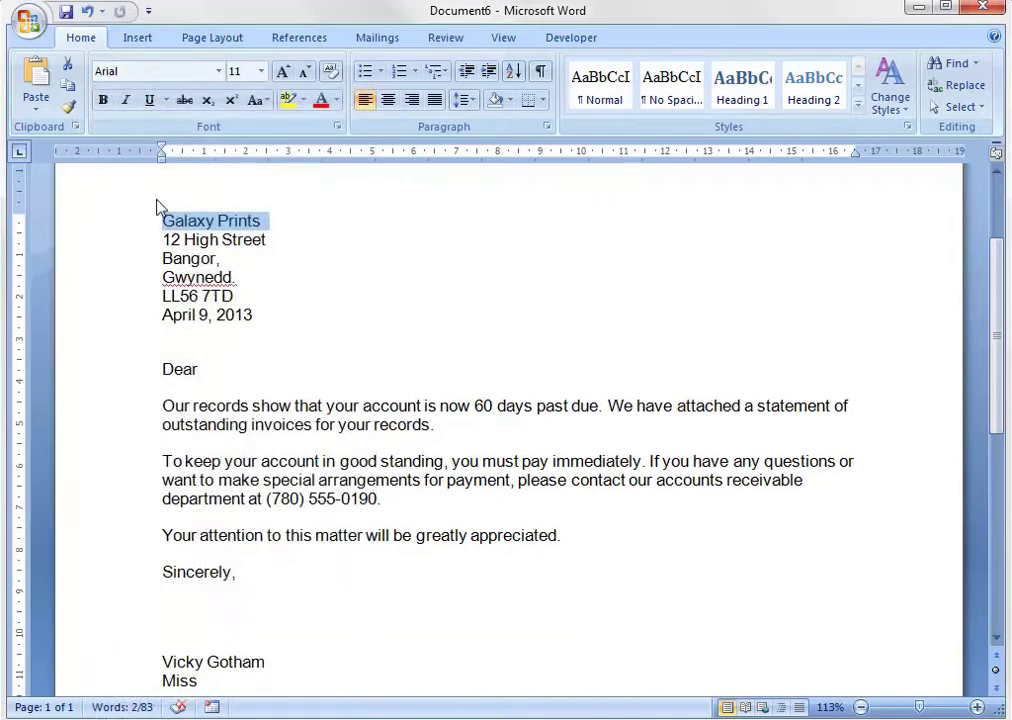
click(218, 71)
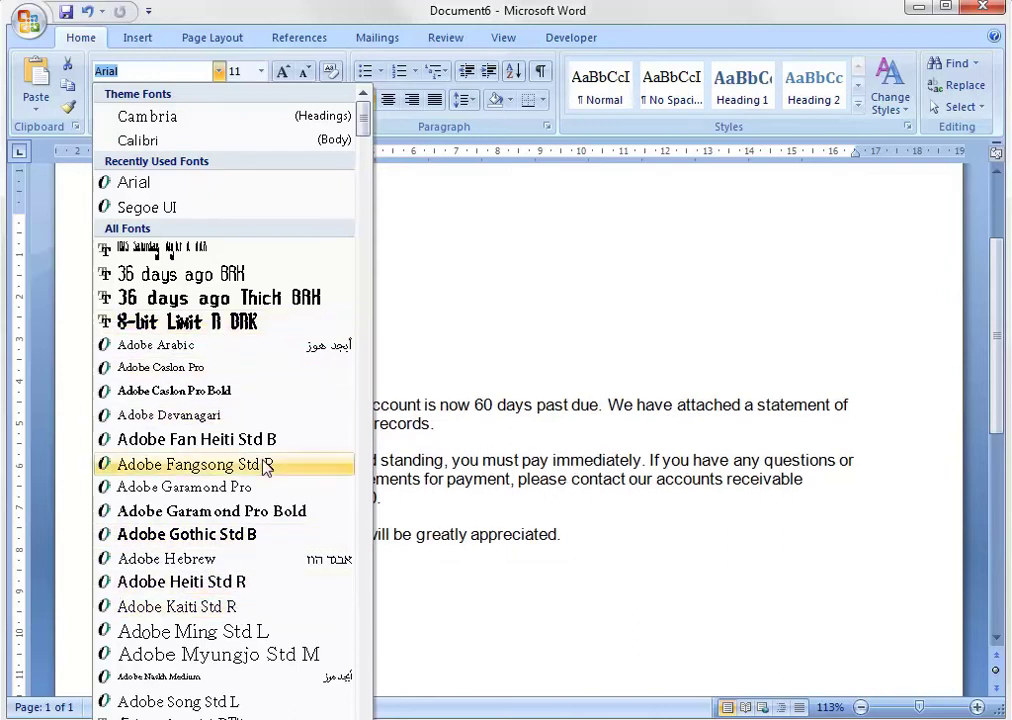
scroll(235, 475, down, 4)
scroll(235, 485, down, 5)
scroll(237, 482, down, 2)
click(208, 368)
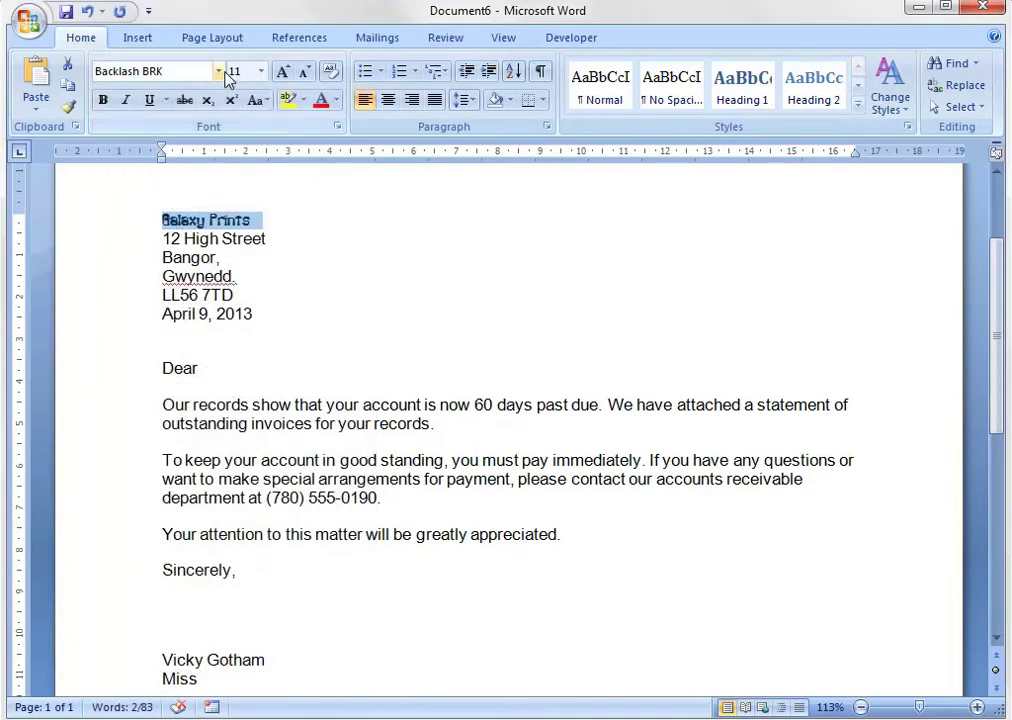
Step: Change the Galaxy Prints font to 10.15 Saturday Night R BRK
click(219, 71)
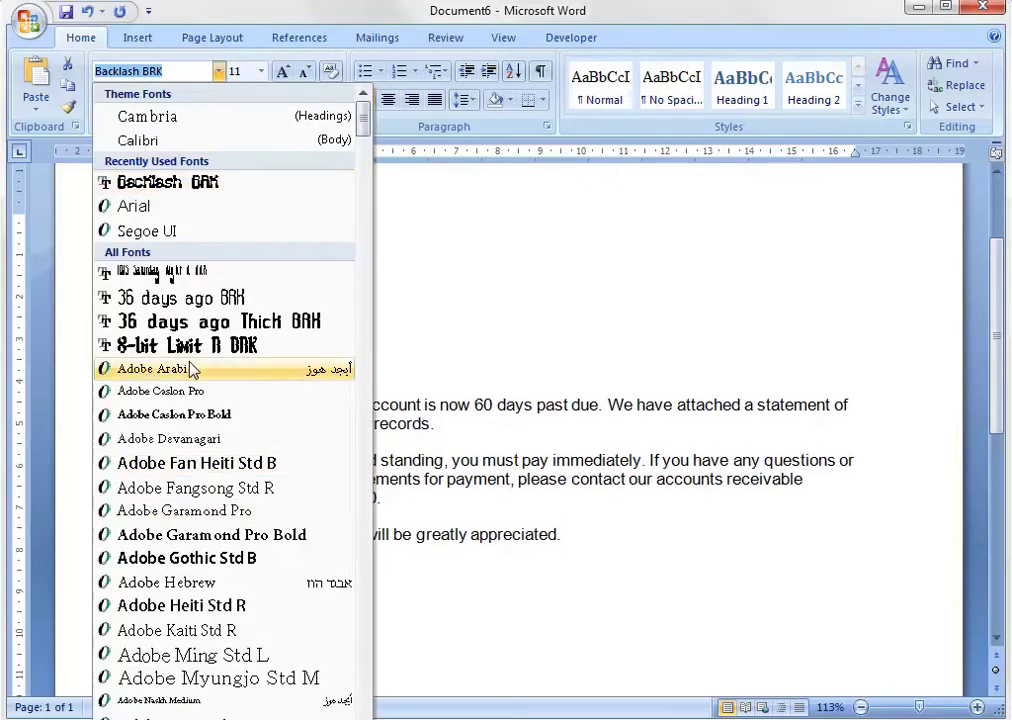
click(258, 270)
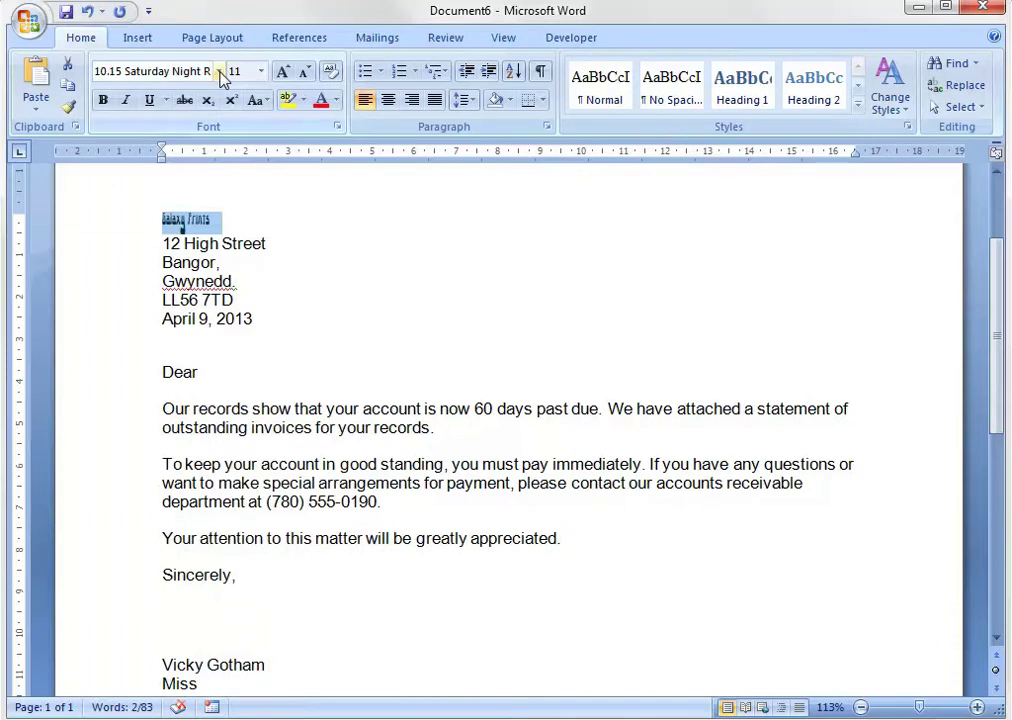
click(219, 71)
click(219, 71)
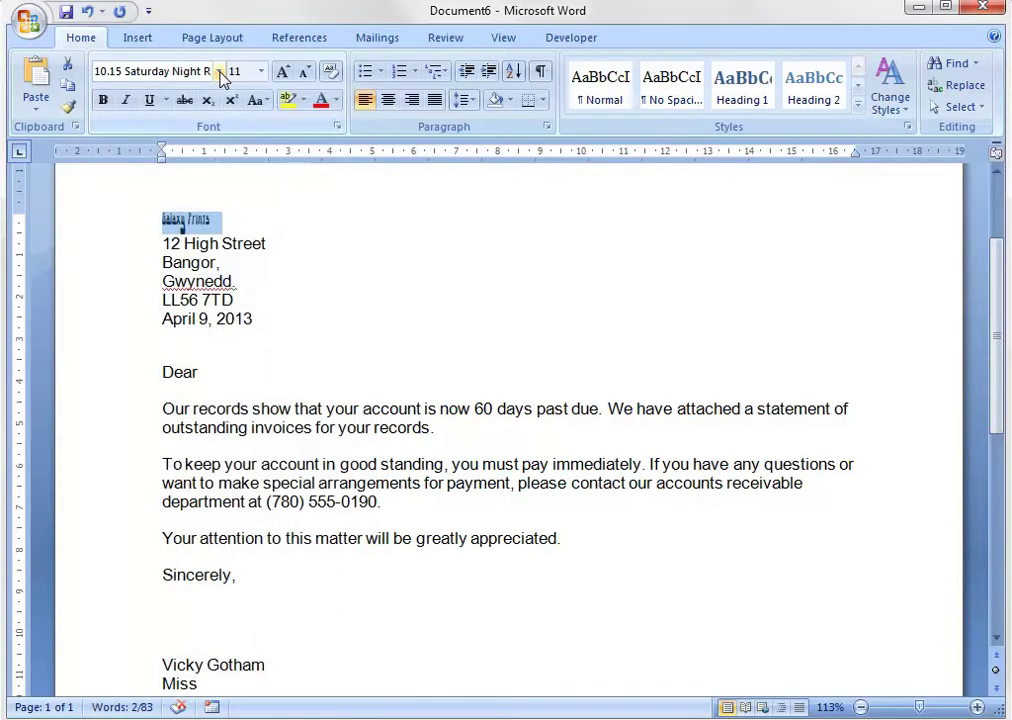
Step: Use the mini toolbar to set Galaxy Prints in 8-bit Limit R BRK and grow it to 18 pt
right_click(212, 224)
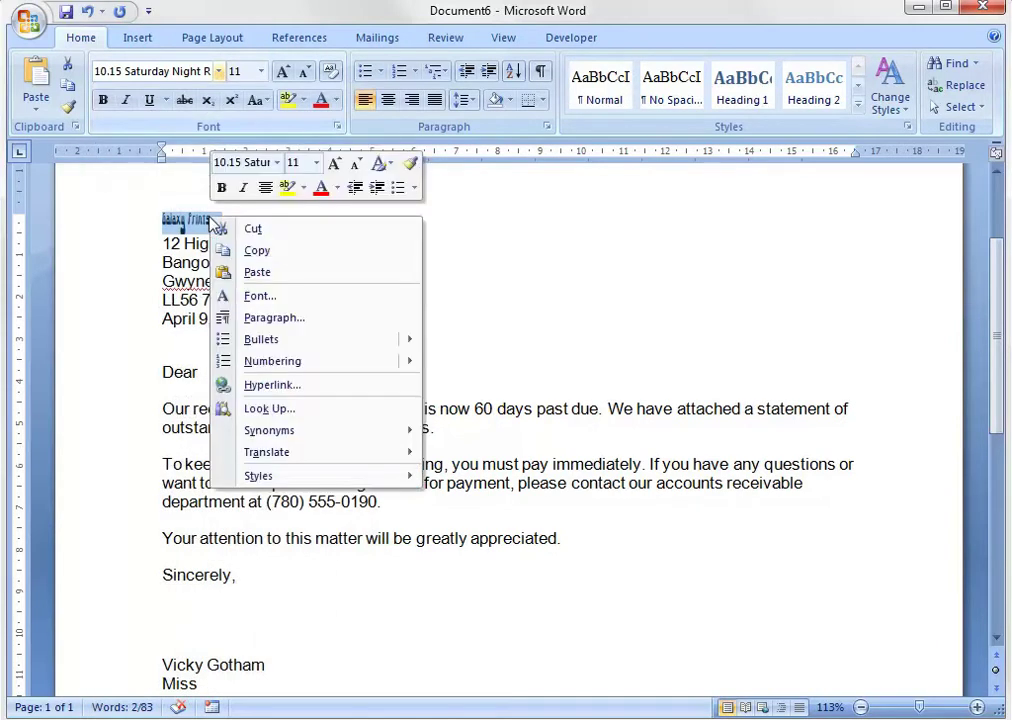
click(279, 164)
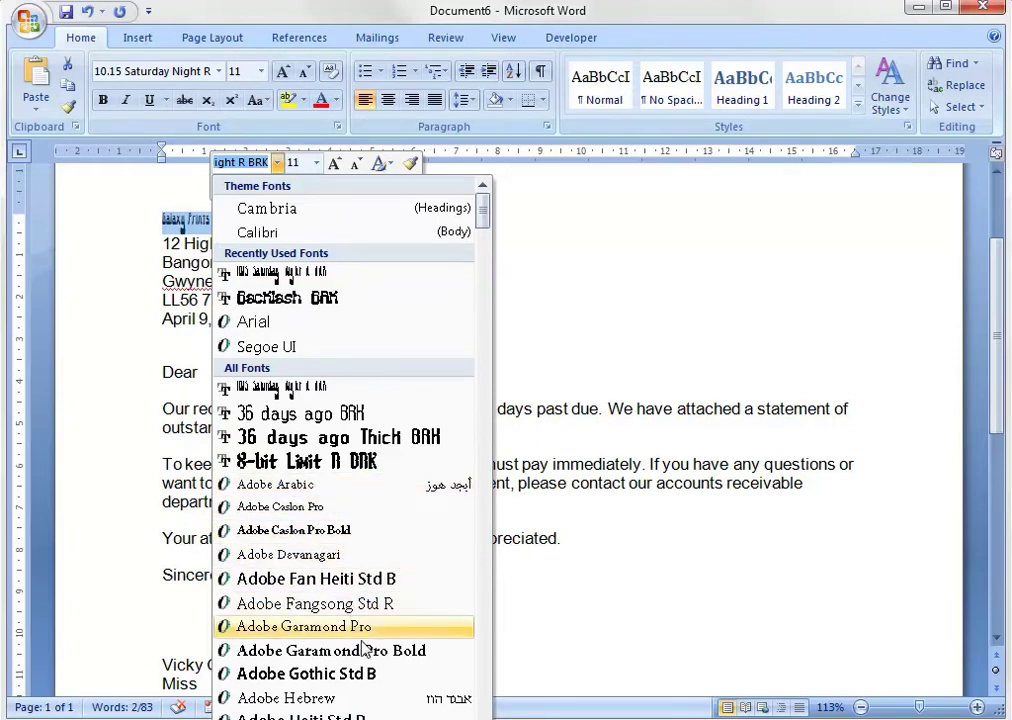
click(371, 474)
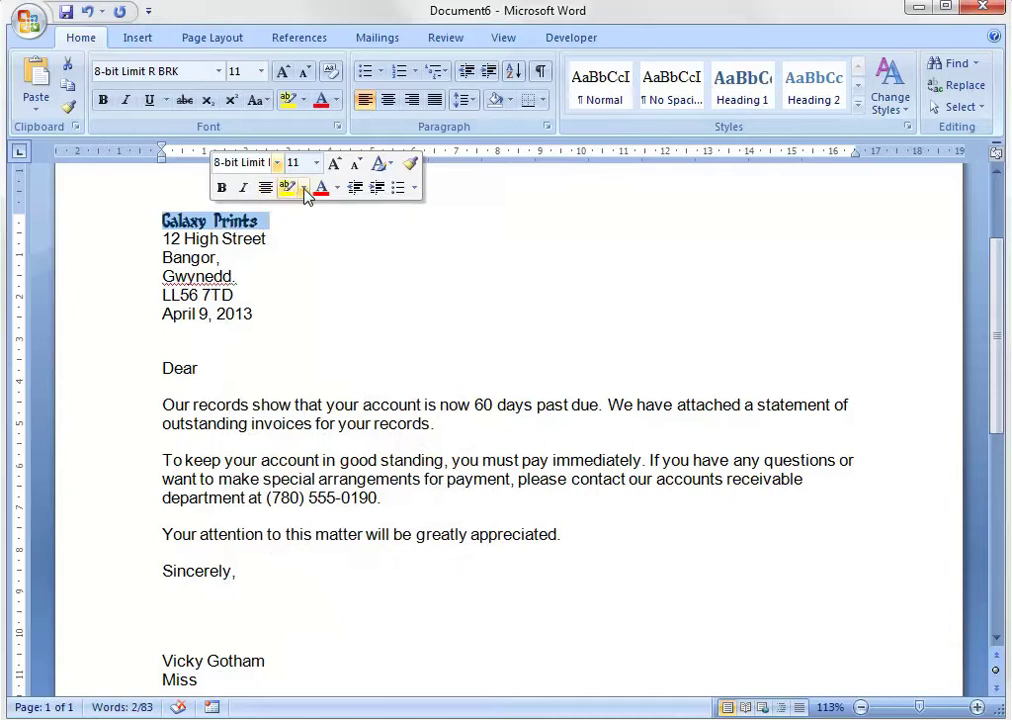
click(362, 168)
click(336, 166)
click(337, 167)
click(335, 165)
click(335, 165)
click(335, 165)
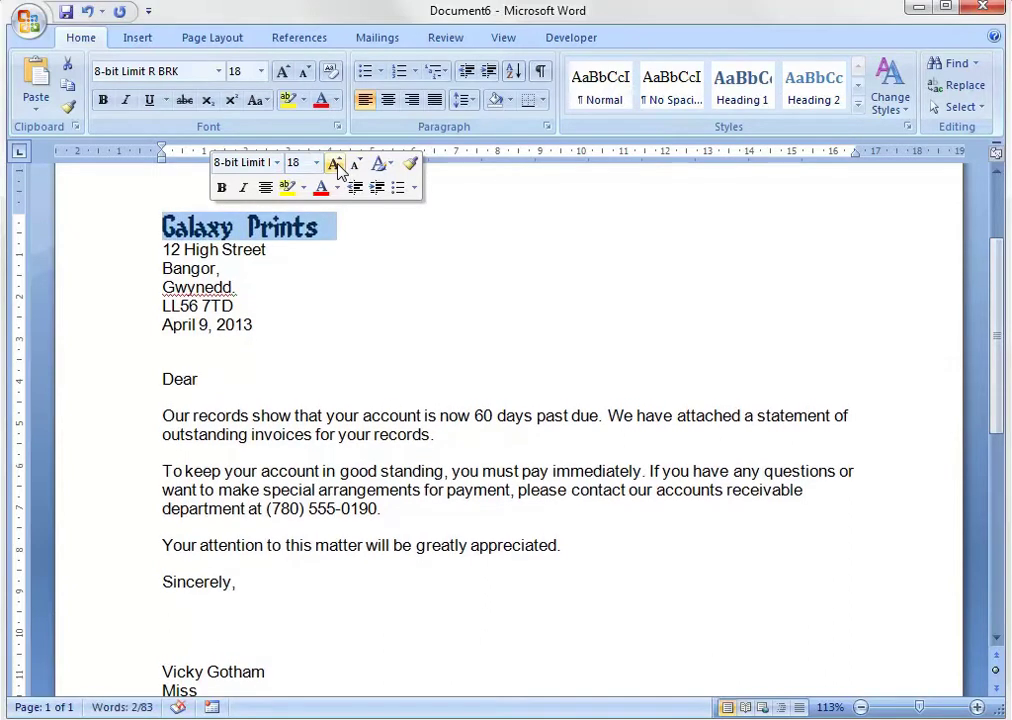
click(338, 434)
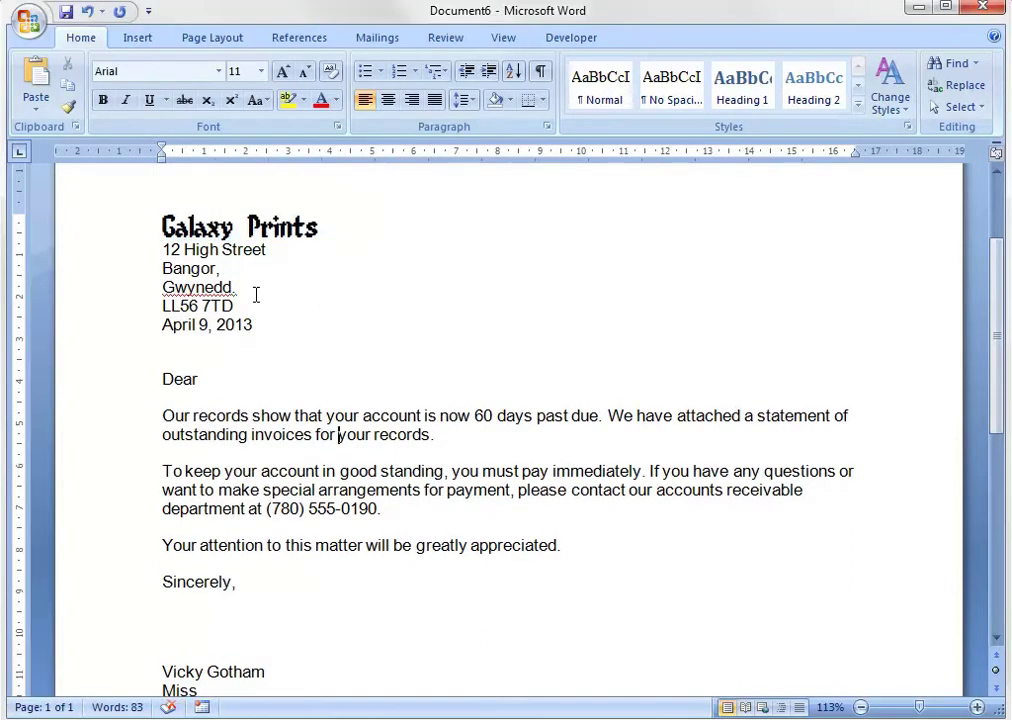
drag(337, 229, 185, 217)
click(373, 232)
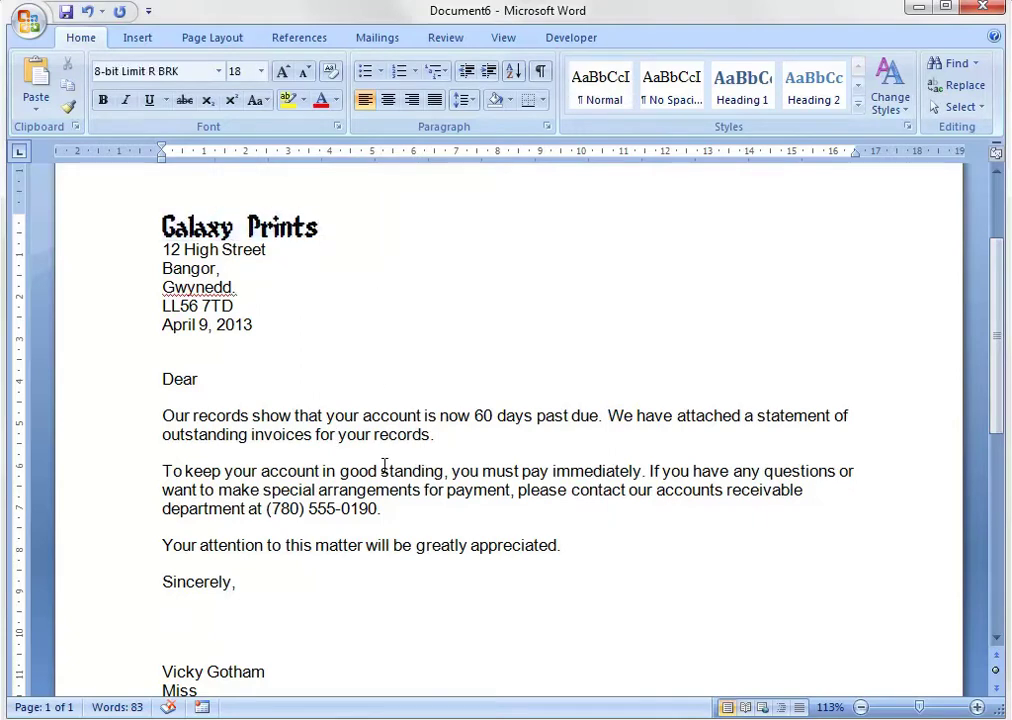
scroll(361, 449, up, 3)
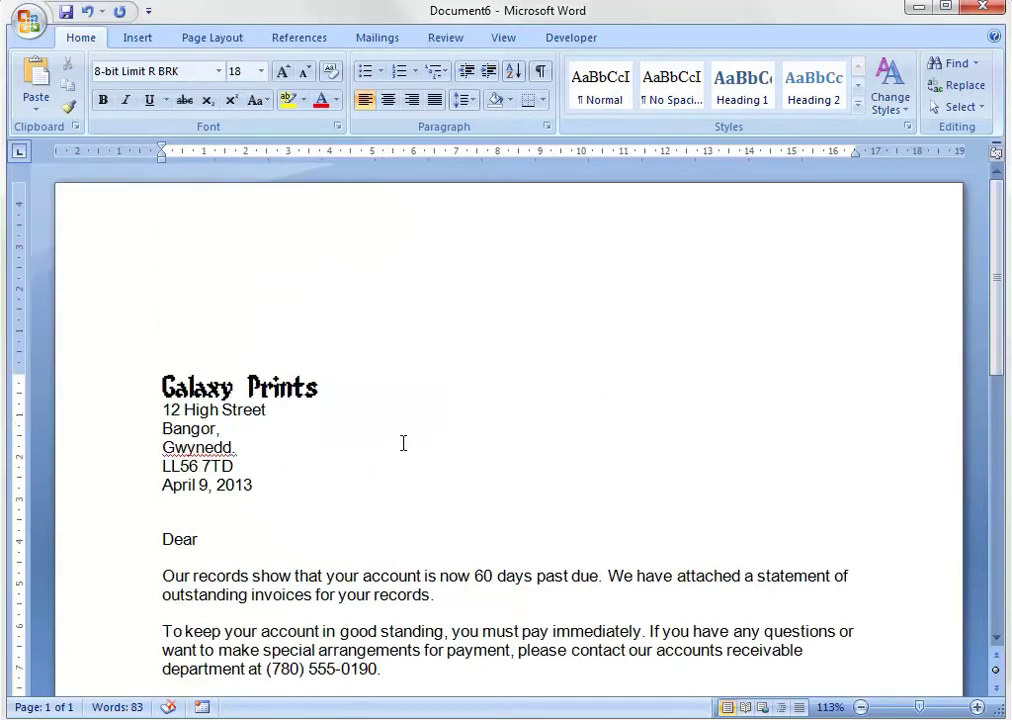
scroll(400, 446, down, 2)
scroll(398, 434, up, 2)
click(137, 38)
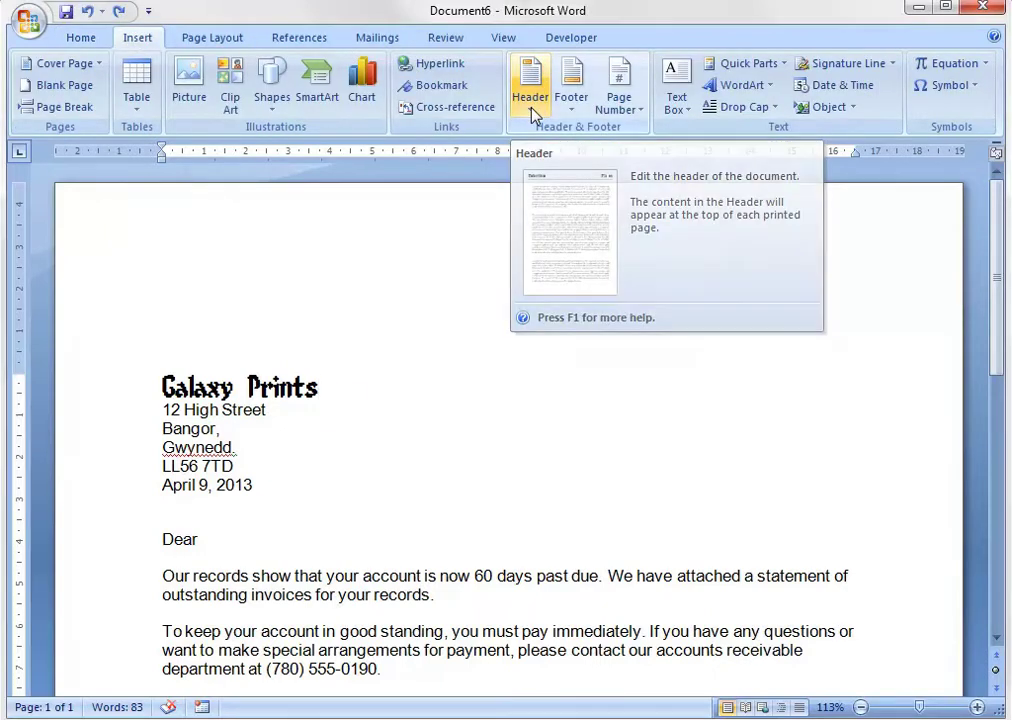
click(535, 112)
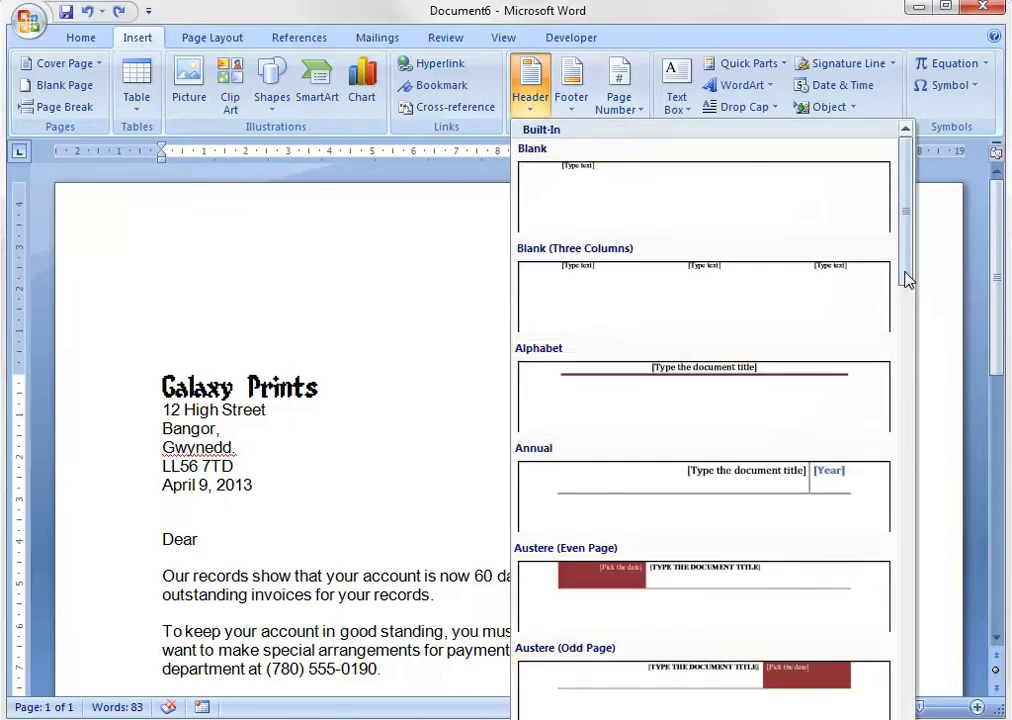
drag(906, 278, 927, 503)
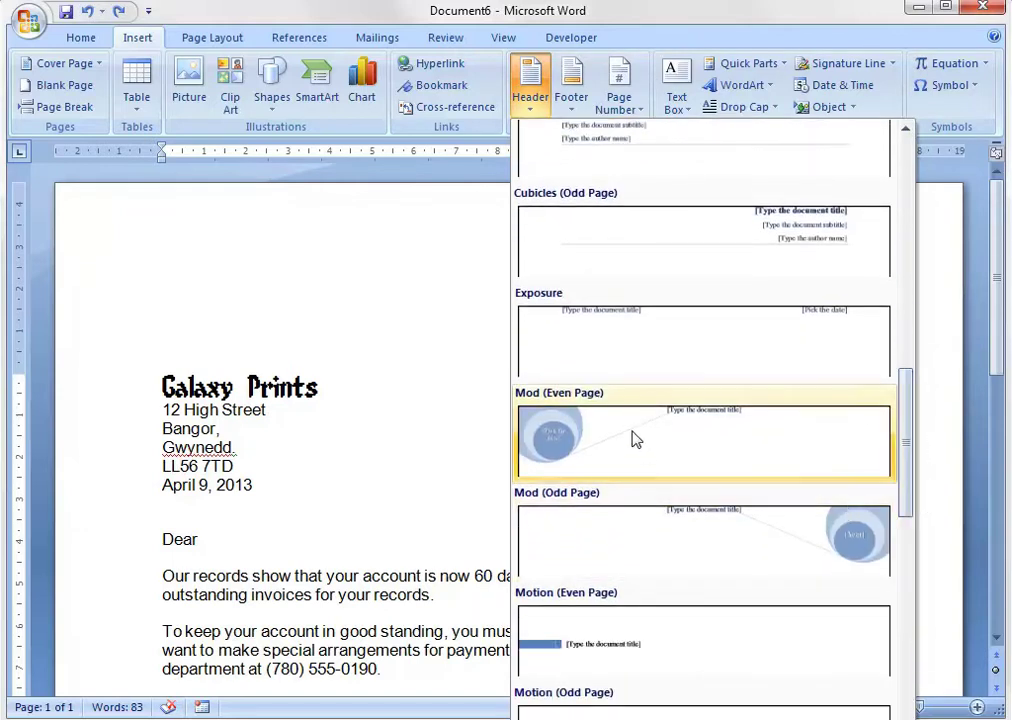
drag(904, 445, 900, 481)
click(590, 310)
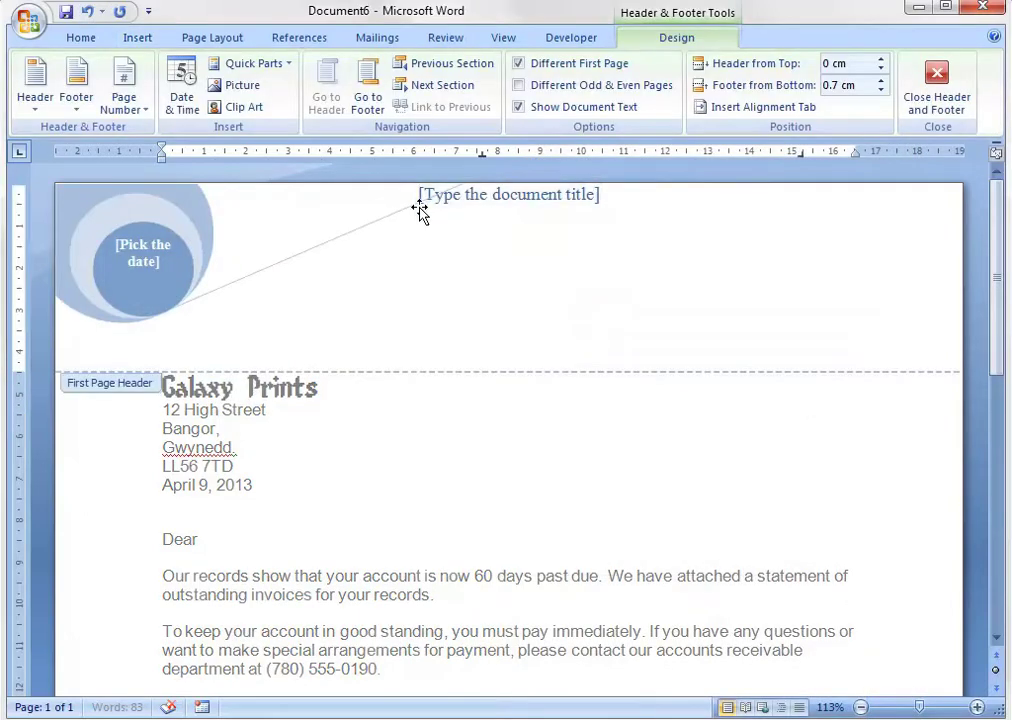
key(ctrl+z)
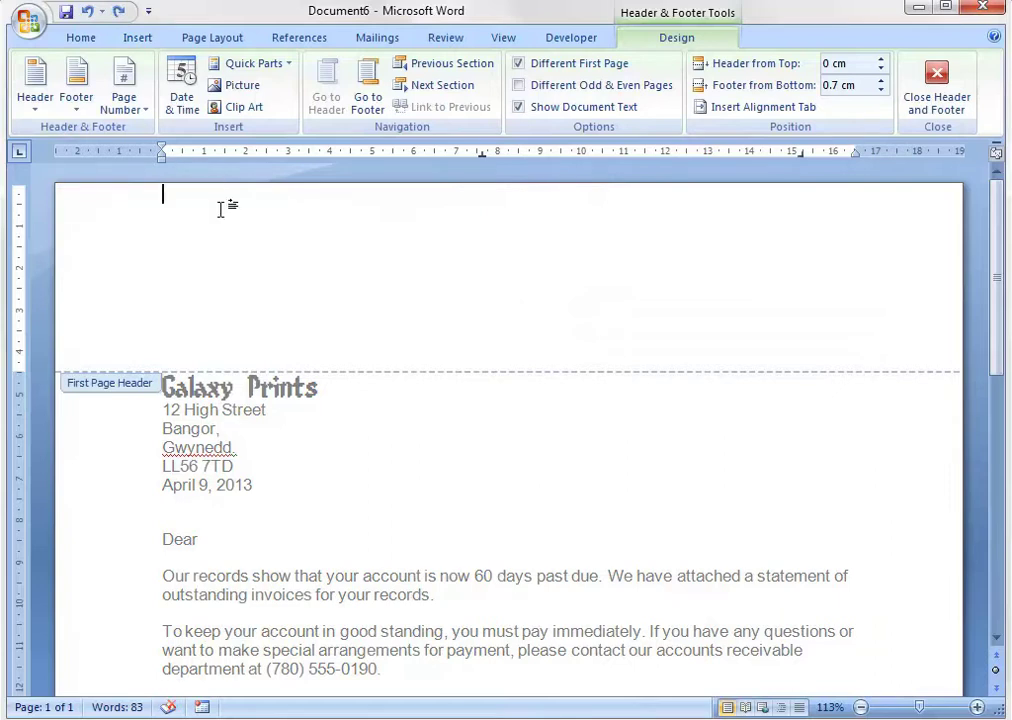
click(940, 80)
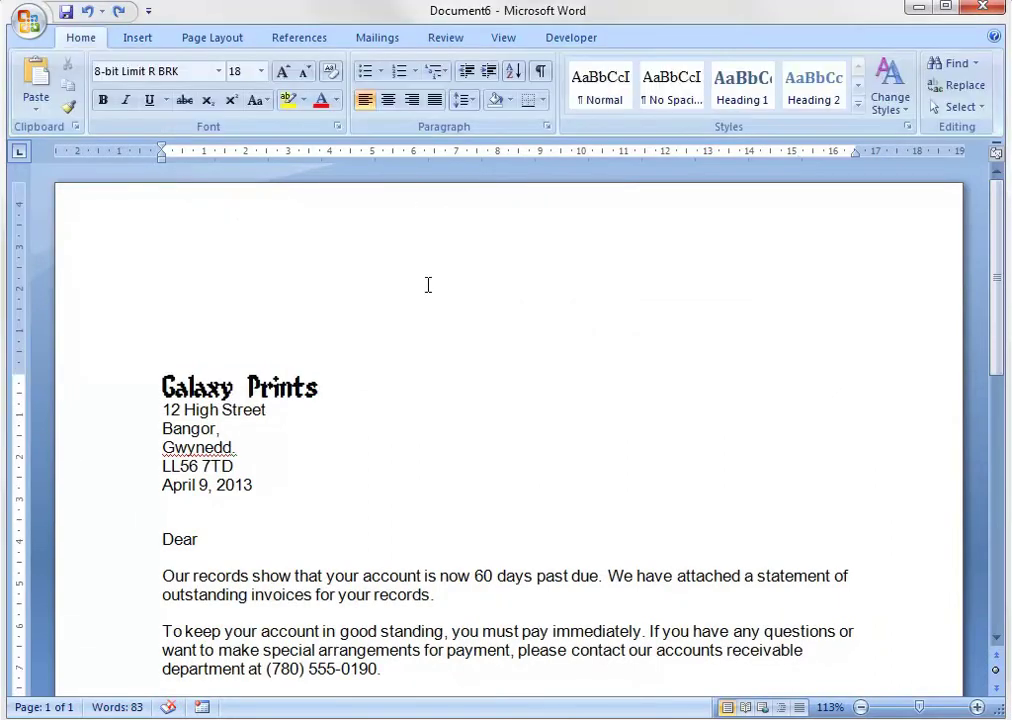
Step: Open an empty first-page header for editing via Insert > Header > Edit Header
click(138, 37)
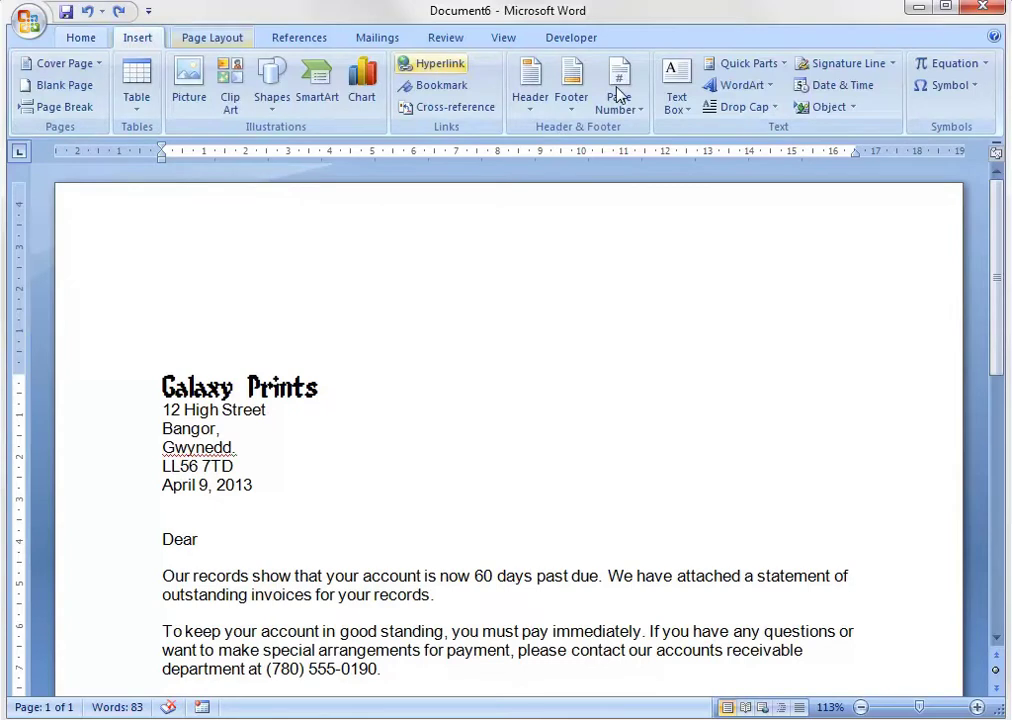
click(532, 100)
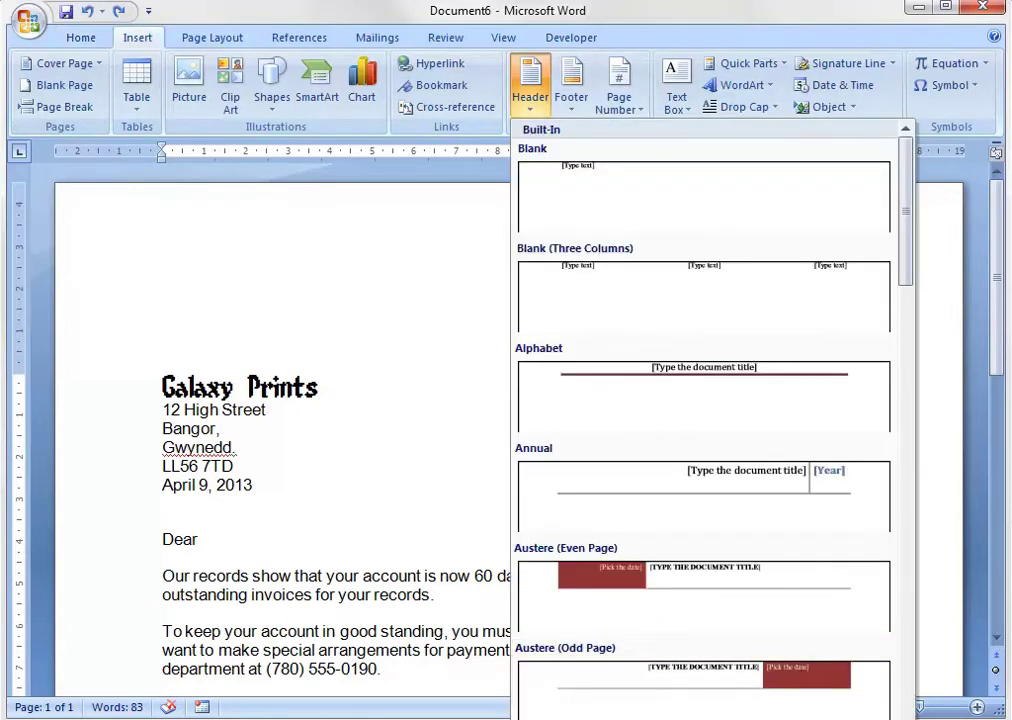
click(703, 197)
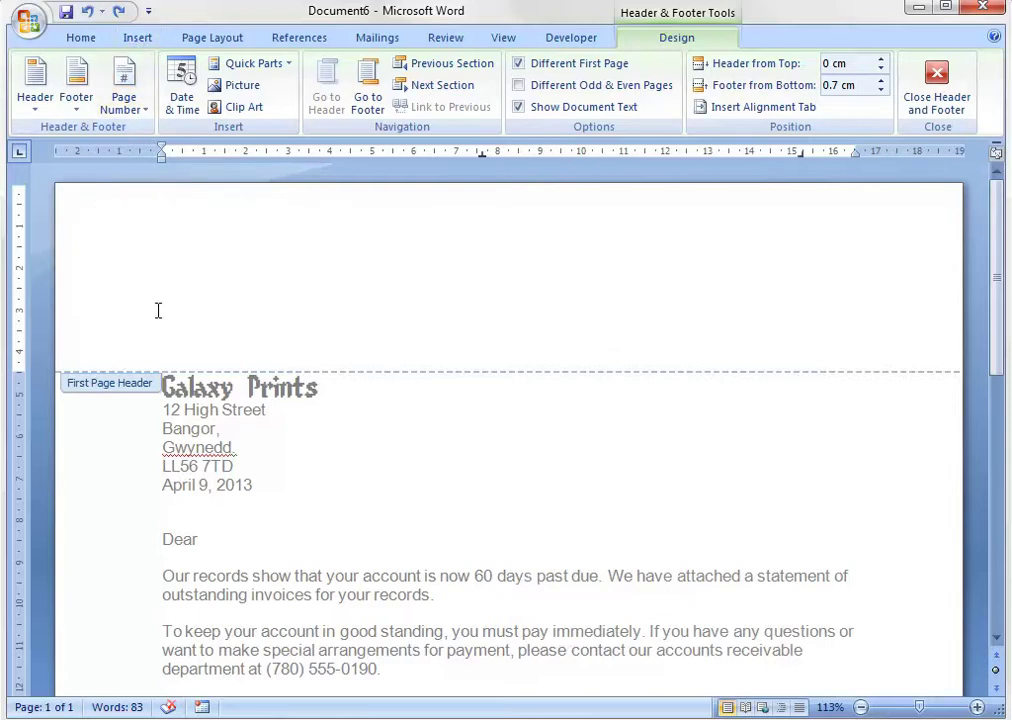
scroll(996, 221, down, 6)
scroll(1000, 218, up, 5)
scroll(1000, 217, up, 1)
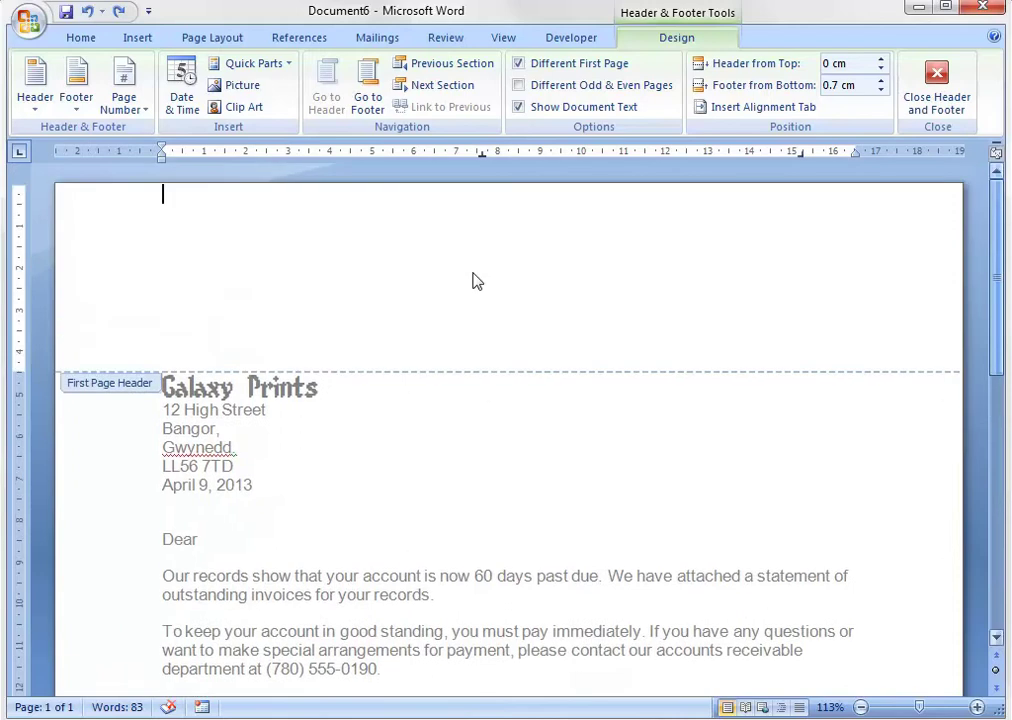
Step: Insert the Untitled-1 banner picture from the Level 3 folder into the header
click(137, 40)
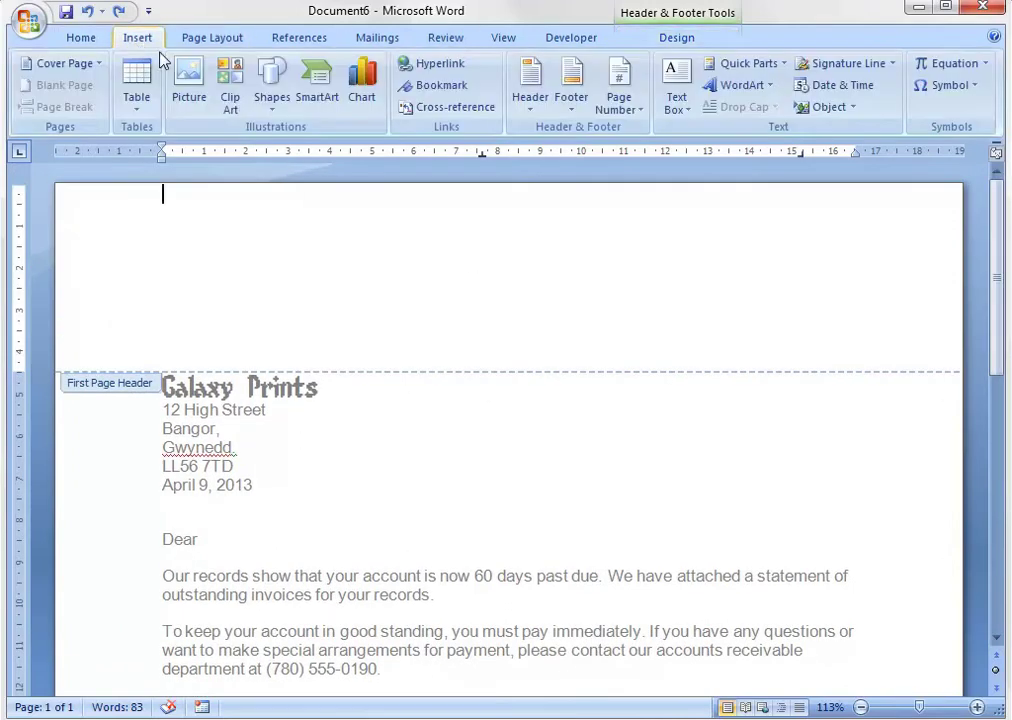
click(196, 90)
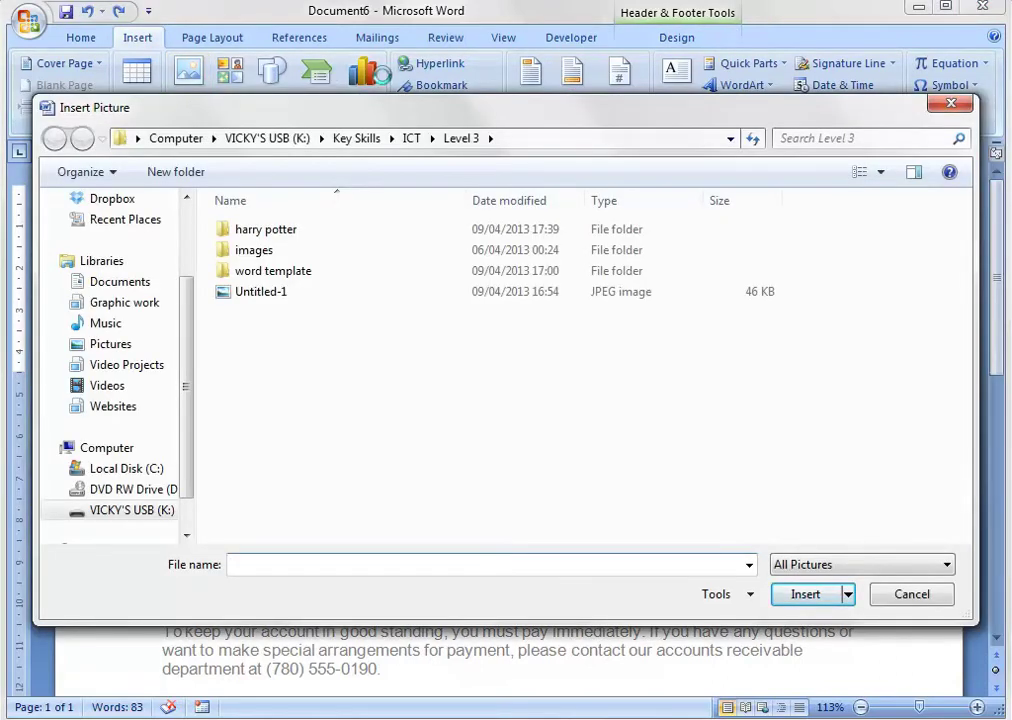
click(252, 294)
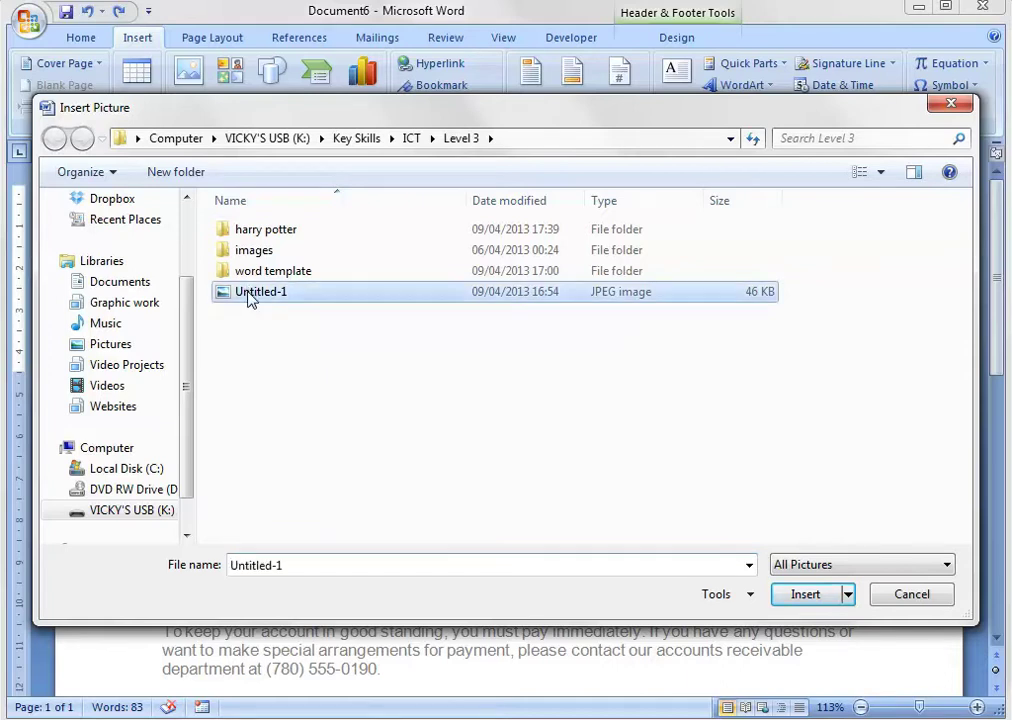
click(797, 598)
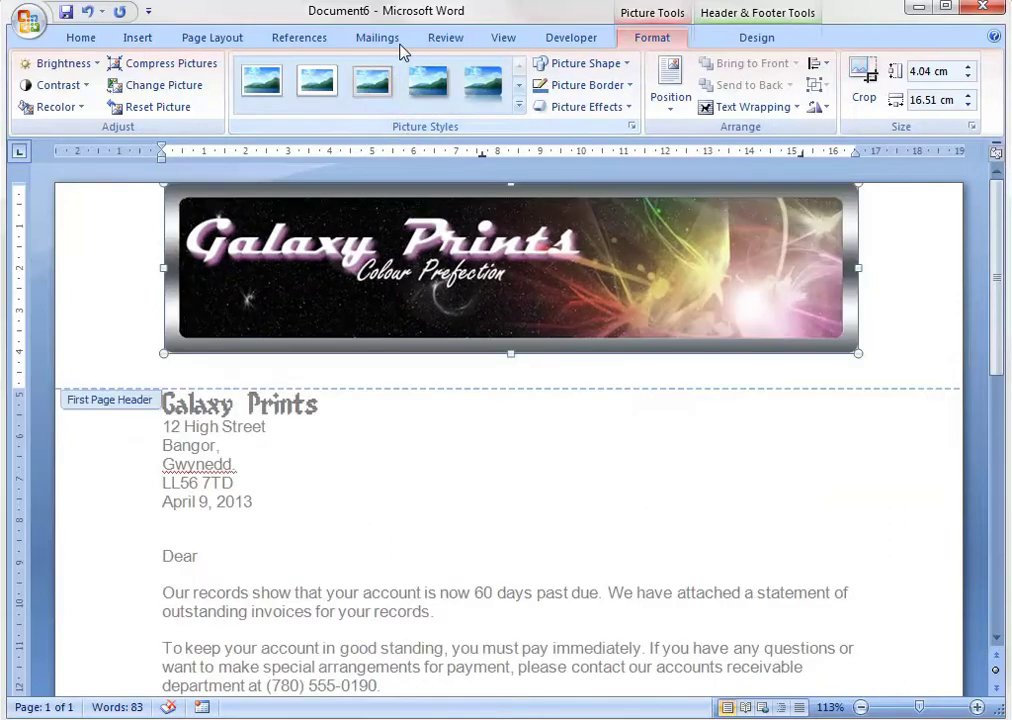
Step: Browse the Picture Styles rows and apply the third first-row style to the banner
click(520, 87)
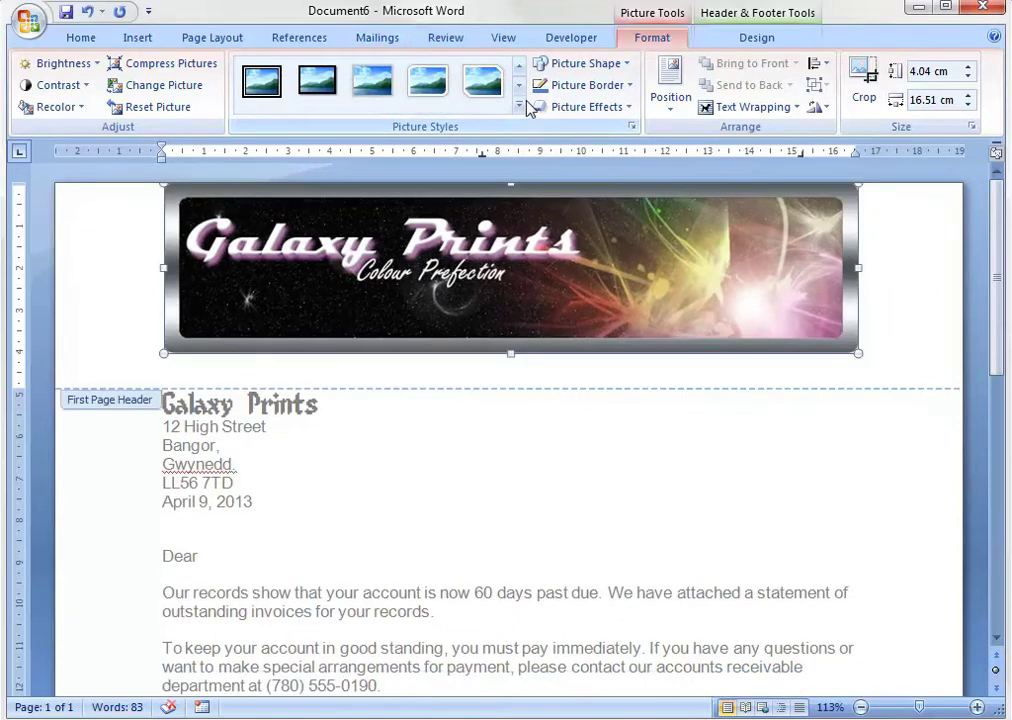
click(519, 89)
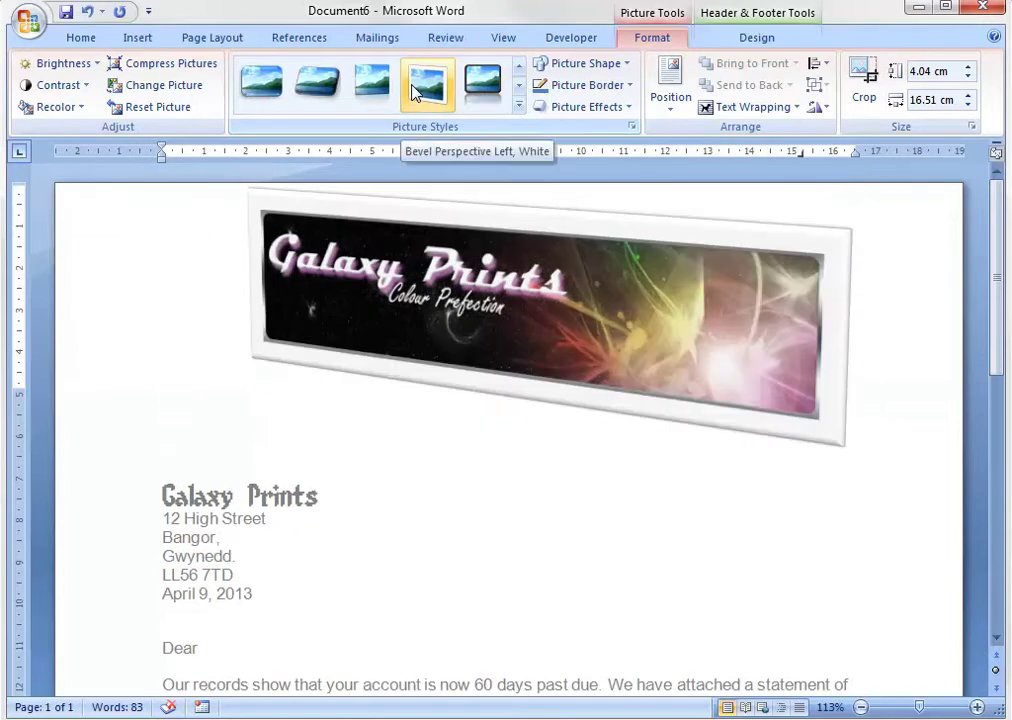
click(519, 88)
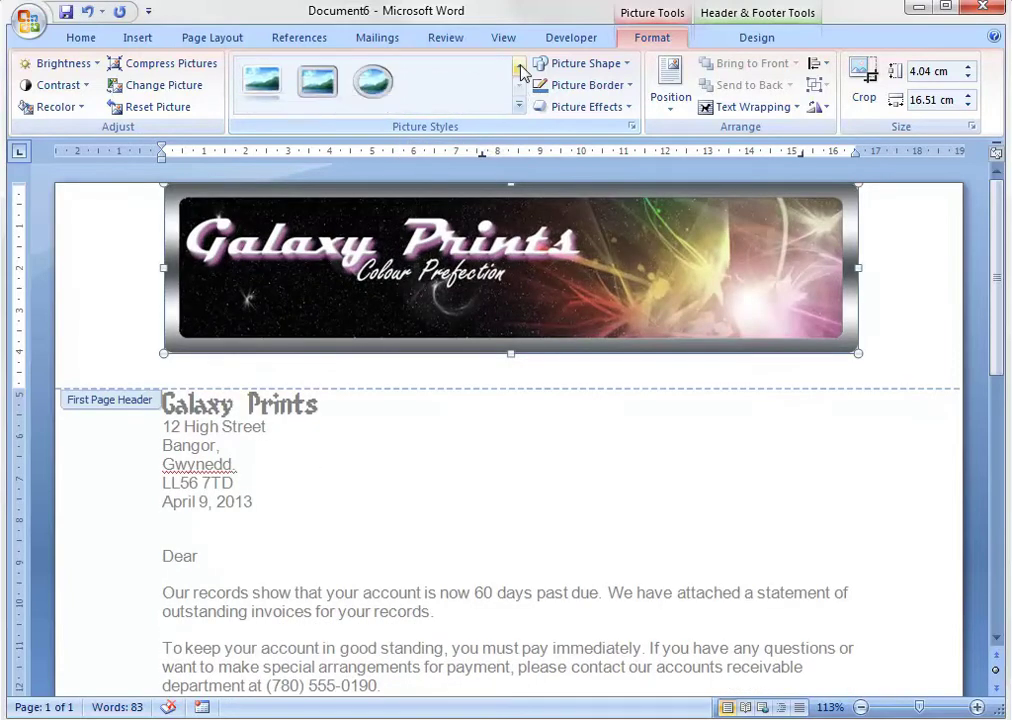
click(520, 66)
click(520, 66)
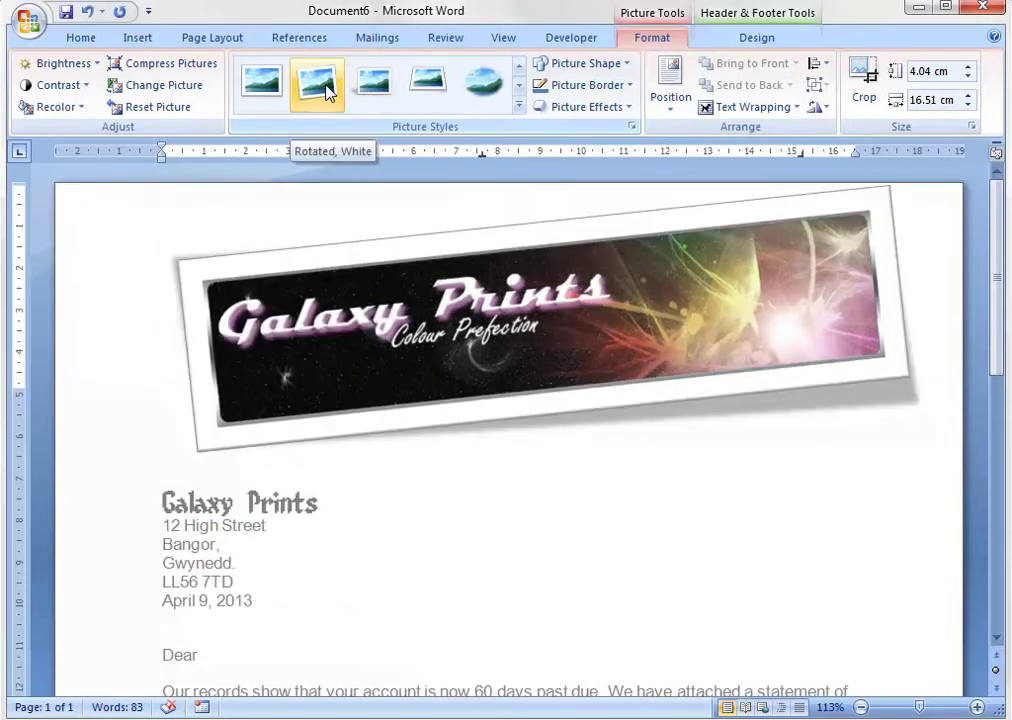
click(520, 66)
click(520, 66)
click(520, 66)
click(520, 66)
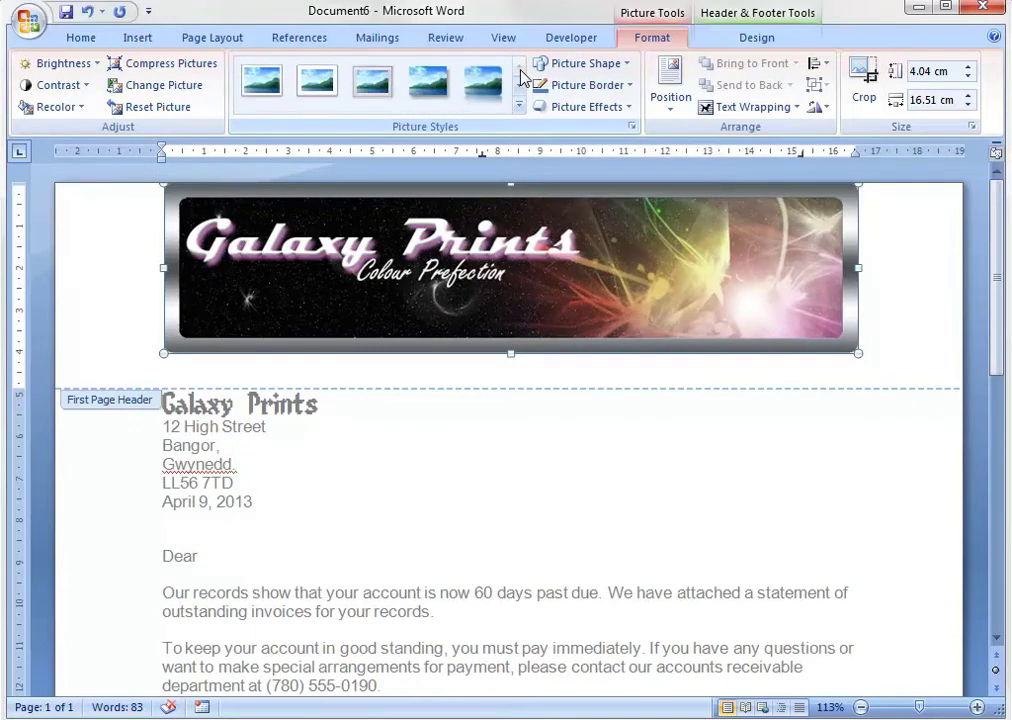
click(373, 100)
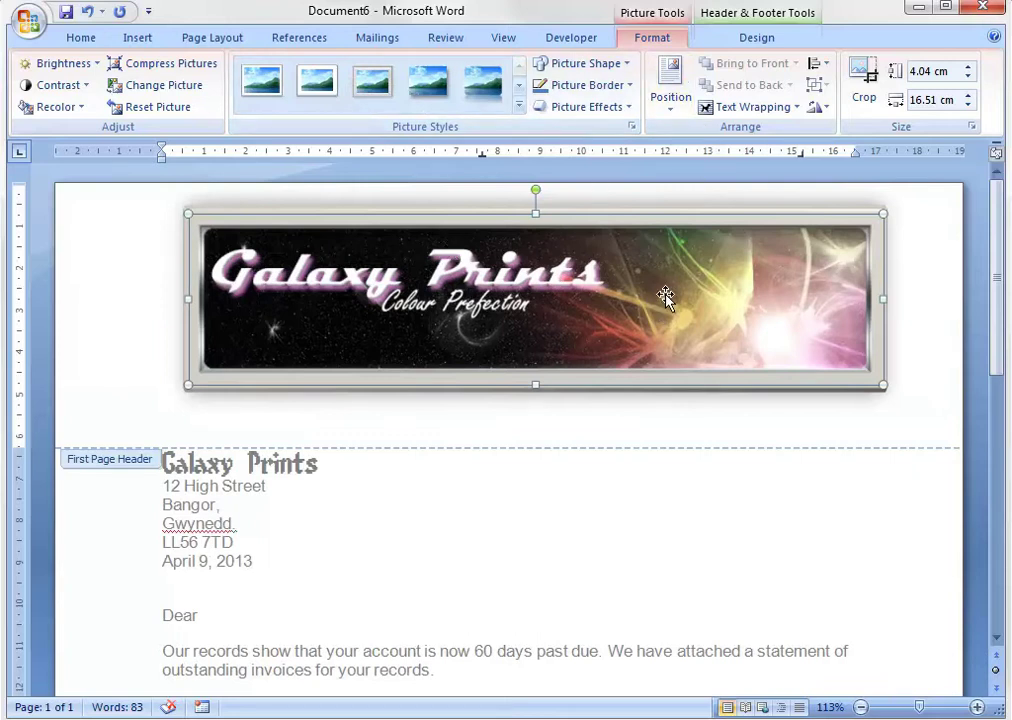
click(756, 40)
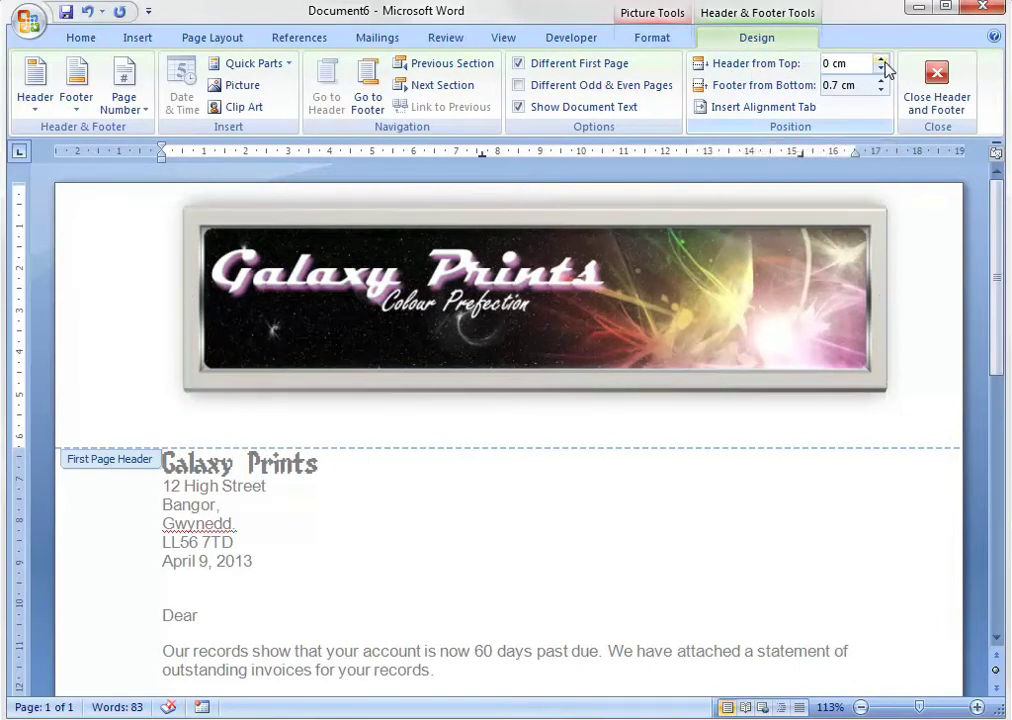
click(881, 59)
click(881, 59)
click(881, 59)
click(881, 59)
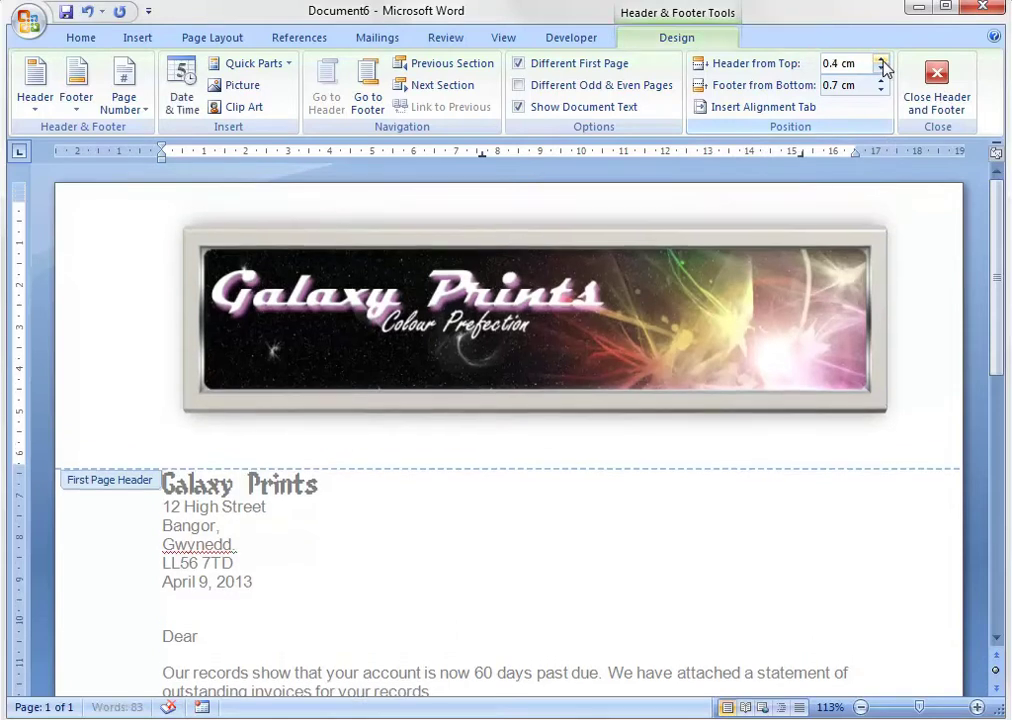
click(881, 59)
click(881, 59)
click(881, 59)
click(881, 59)
click(881, 59)
click(881, 59)
click(881, 59)
click(881, 59)
click(881, 59)
click(881, 59)
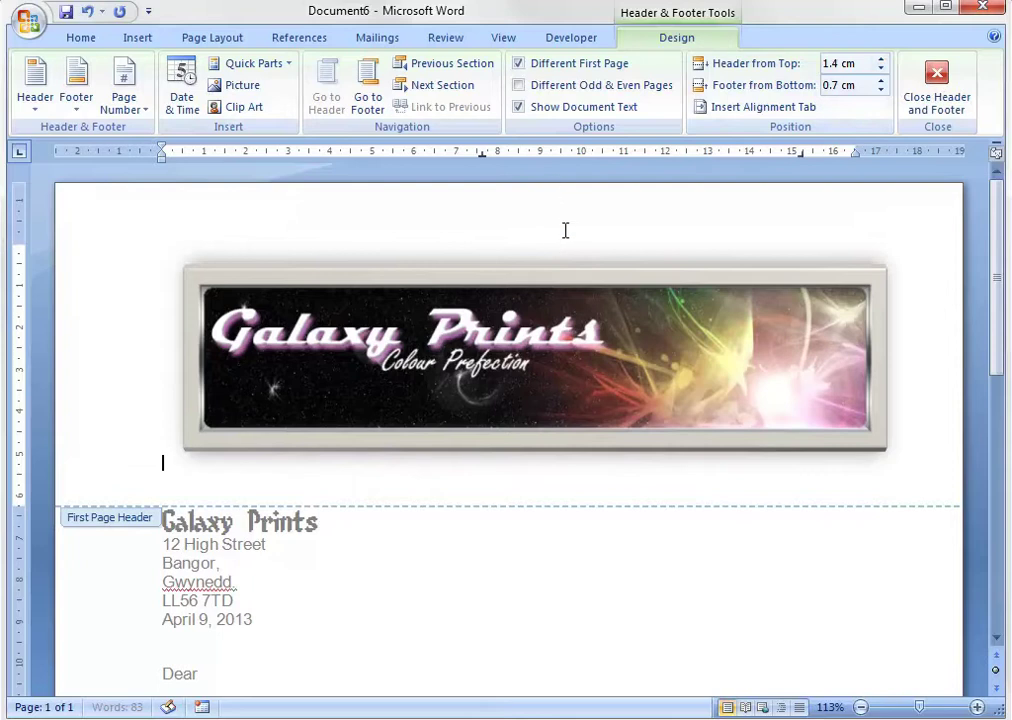
click(864, 62)
text(0)
key(Return)
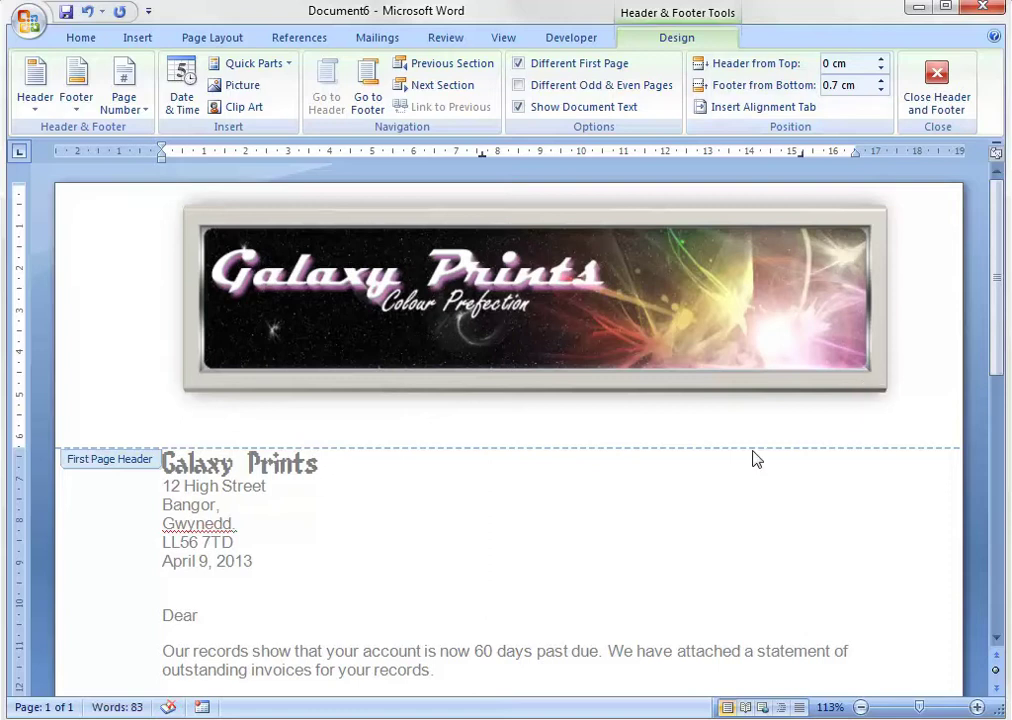
click(253, 431)
drag(21, 441, 30, 413)
Step: Set the header paragraph's Spacing After to 0 pt in the Paragraph dialog
right_click(514, 401)
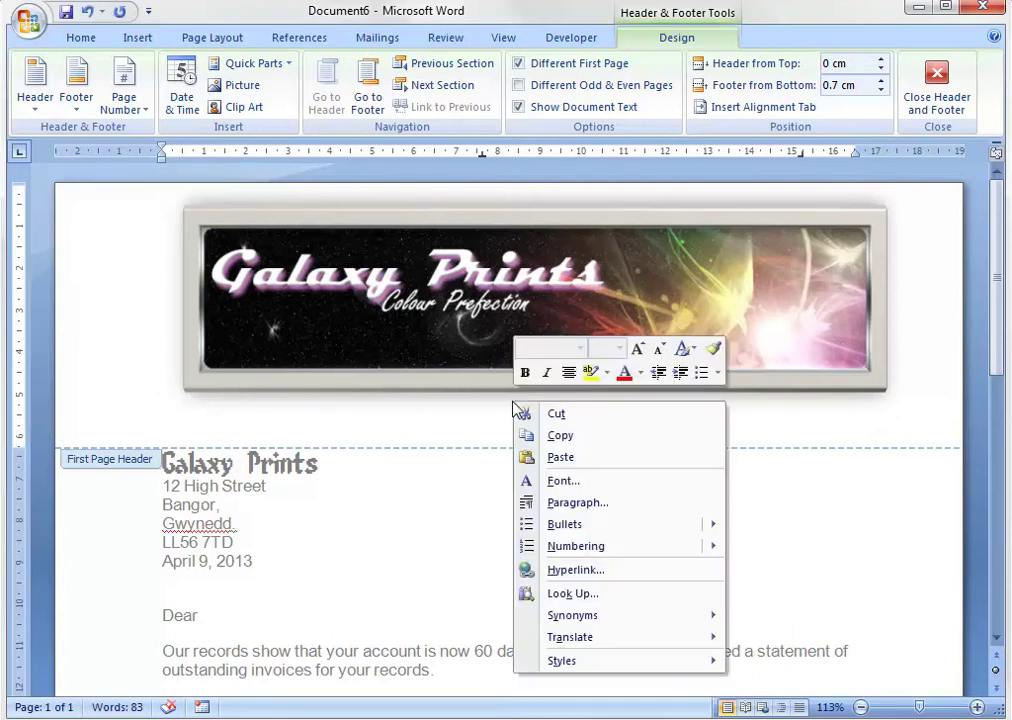
click(612, 504)
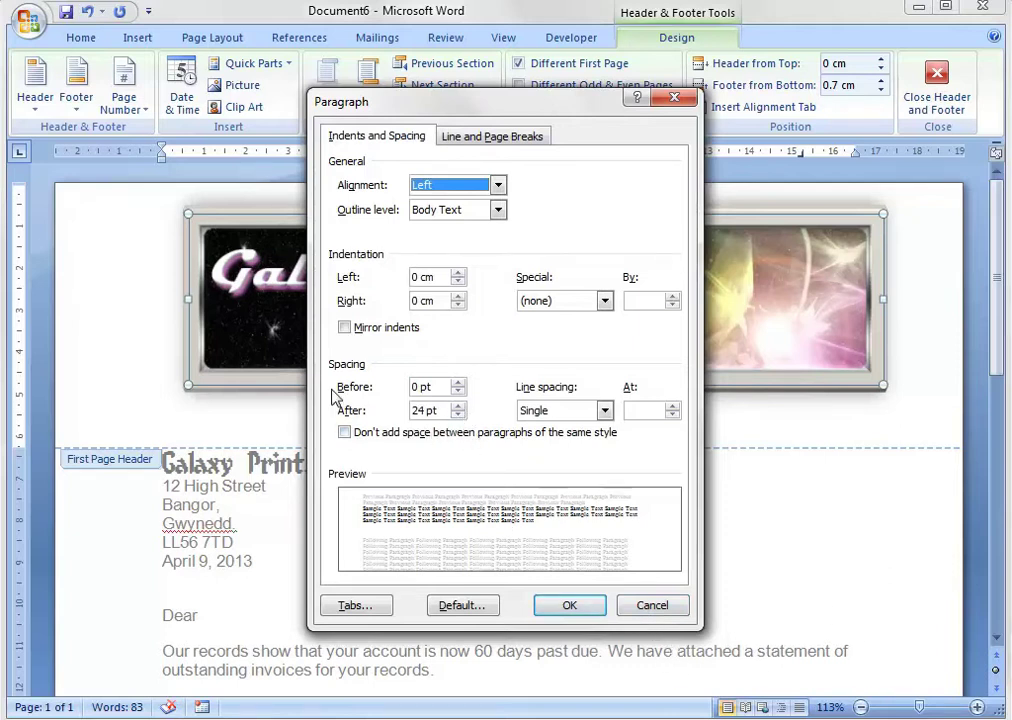
click(458, 415)
click(458, 415)
click(458, 415)
click(458, 415)
click(458, 415)
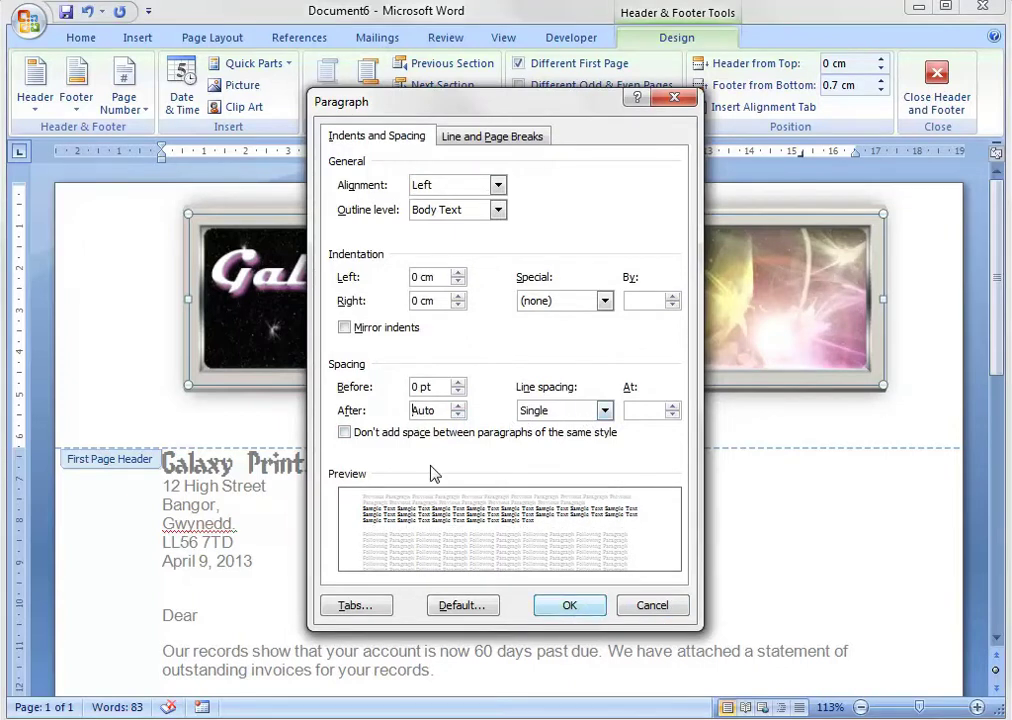
click(459, 406)
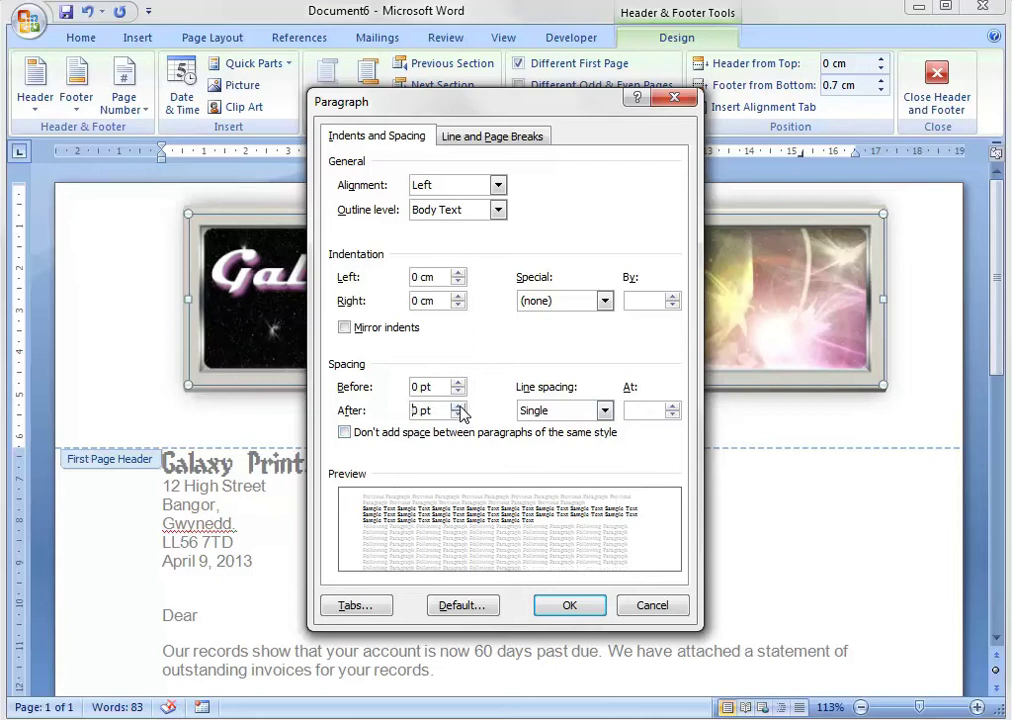
click(585, 609)
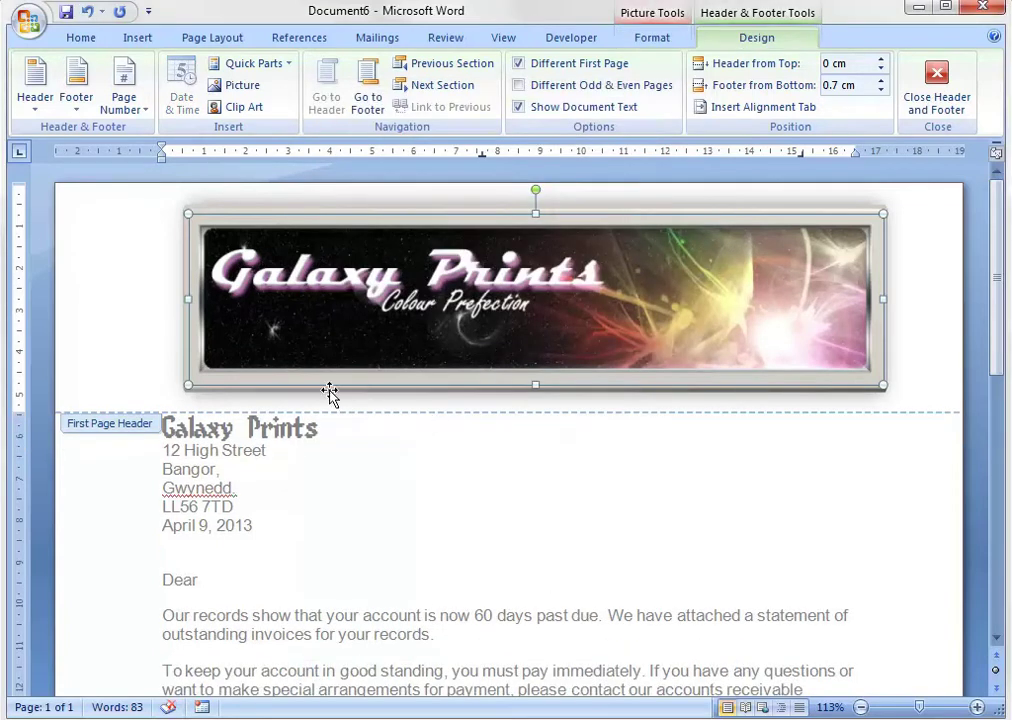
Step: Recheck the paragraph spacing, then deselect the banner picture in the header
right_click(126, 314)
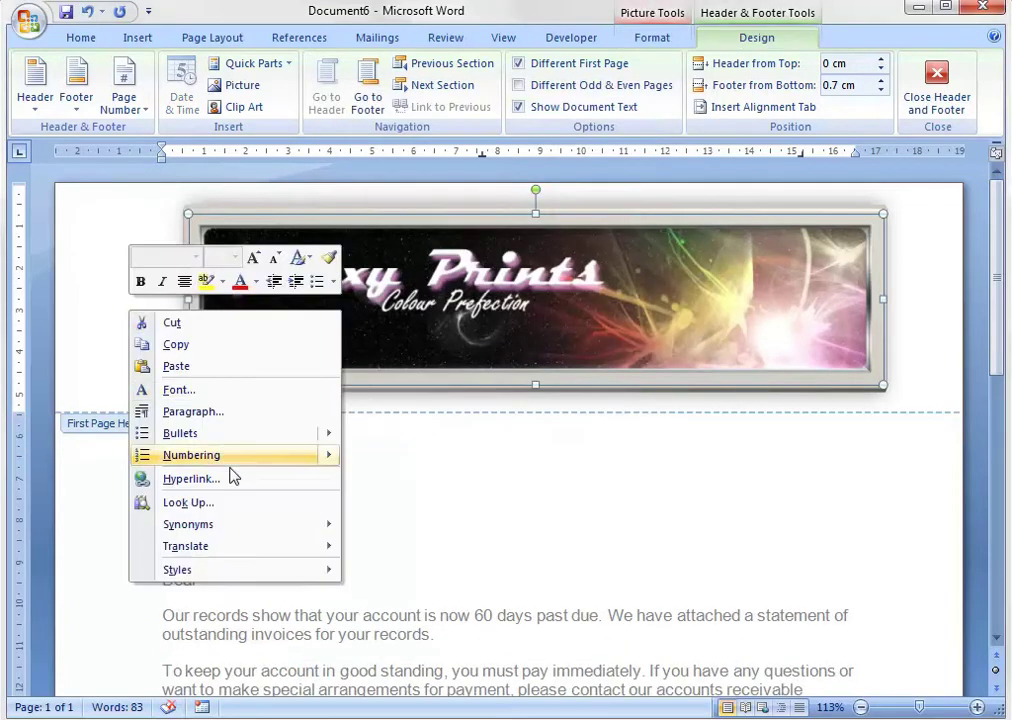
click(237, 411)
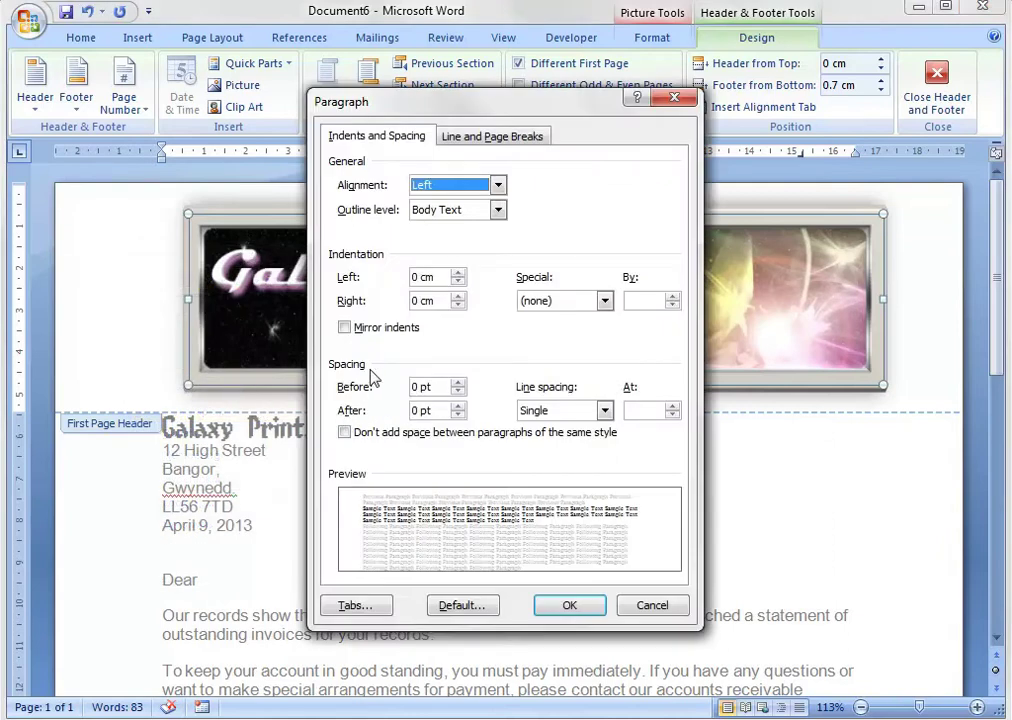
click(569, 605)
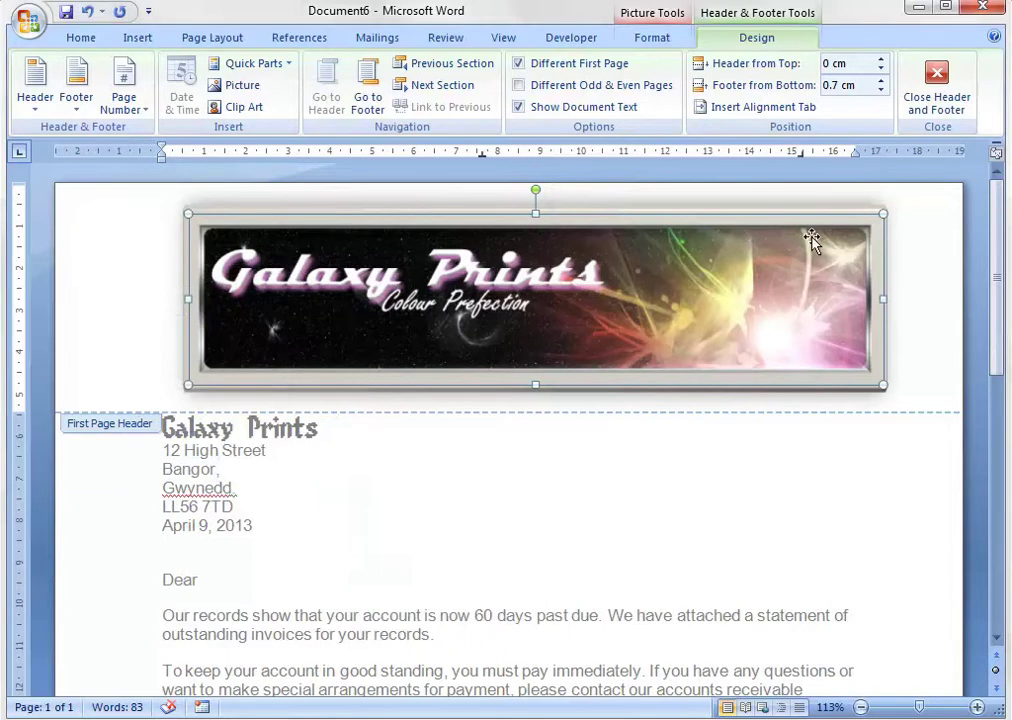
drag(1001, 255, 912, 172)
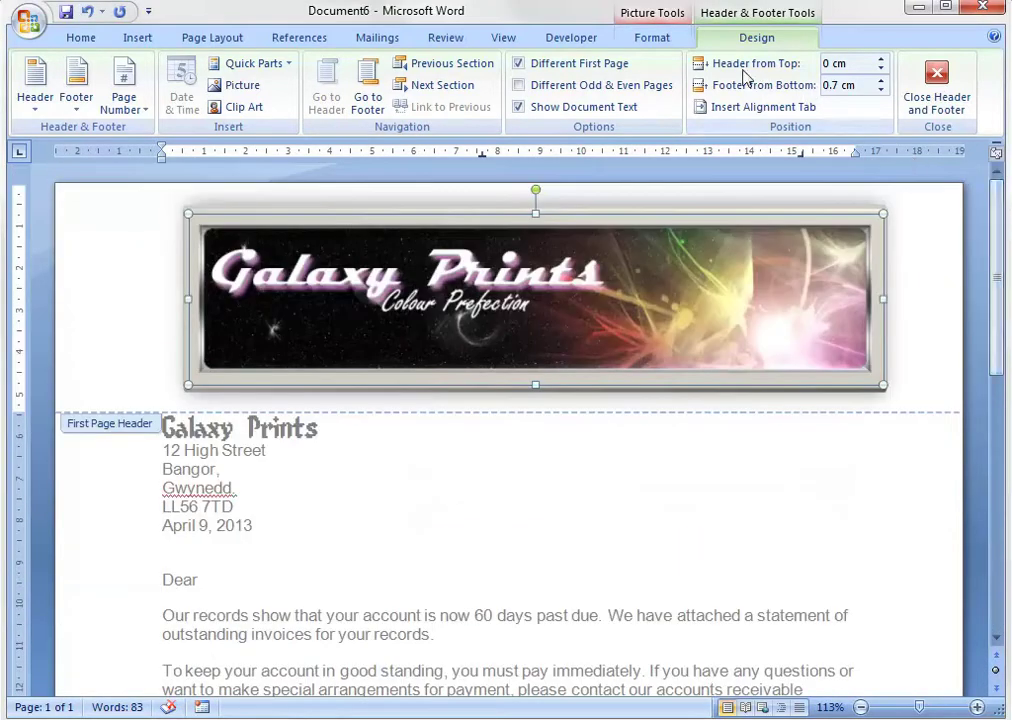
click(645, 40)
click(722, 37)
click(915, 333)
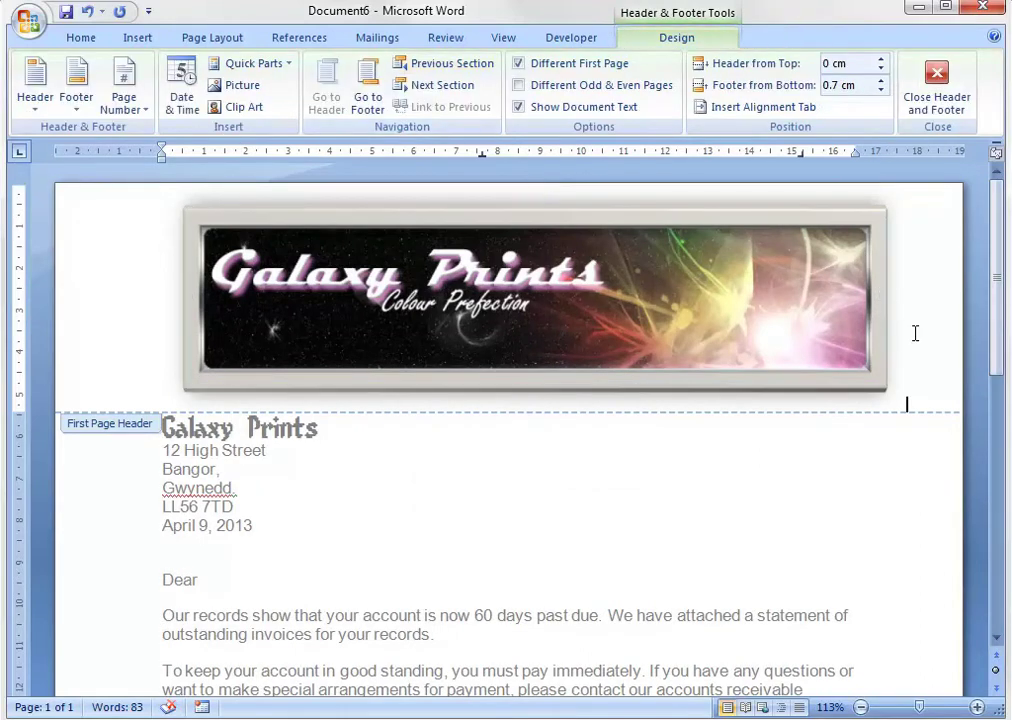
Step: Go to the first-page footer and insert the built-in Annual footer design
click(368, 100)
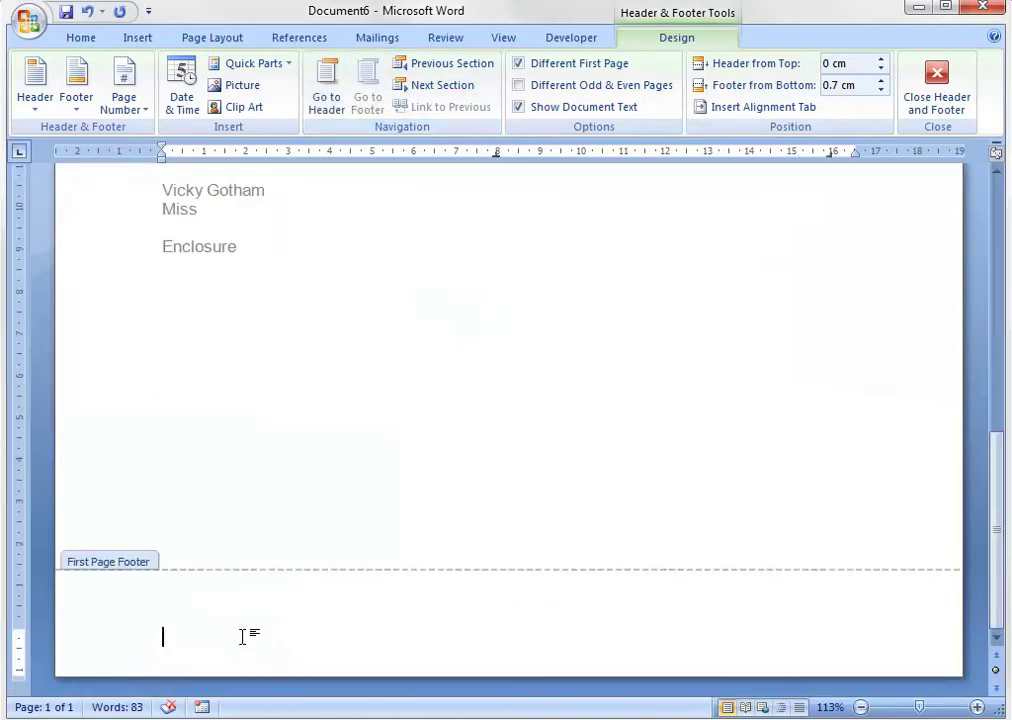
text(hello)
key(BackSpace)
key(BackSpace)
key(BackSpace)
click(74, 100)
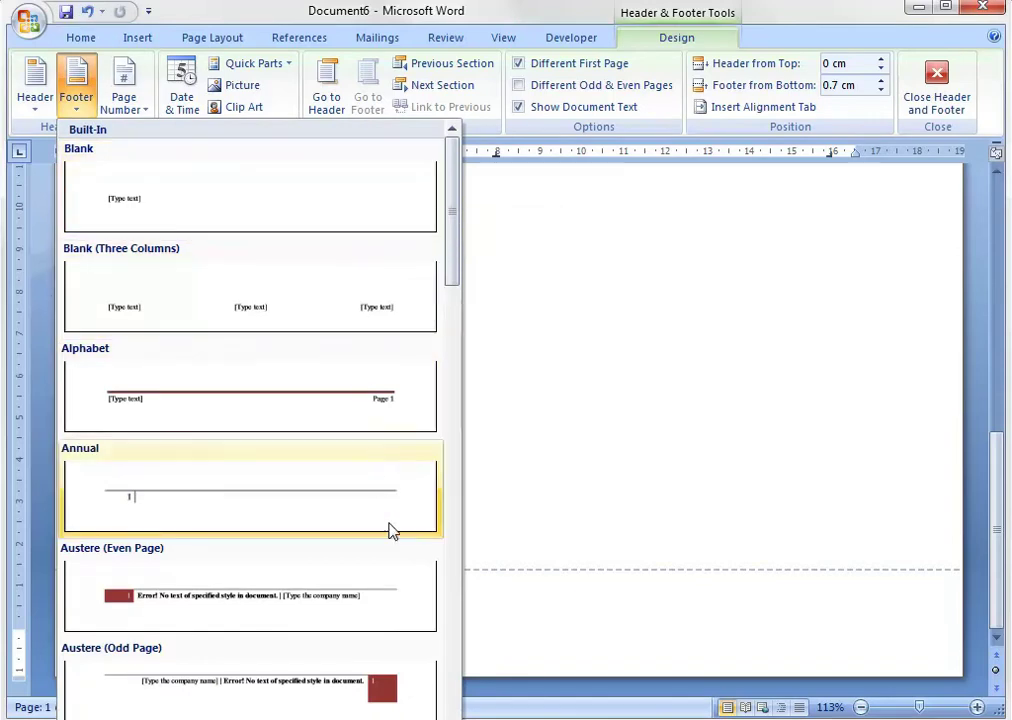
click(167, 494)
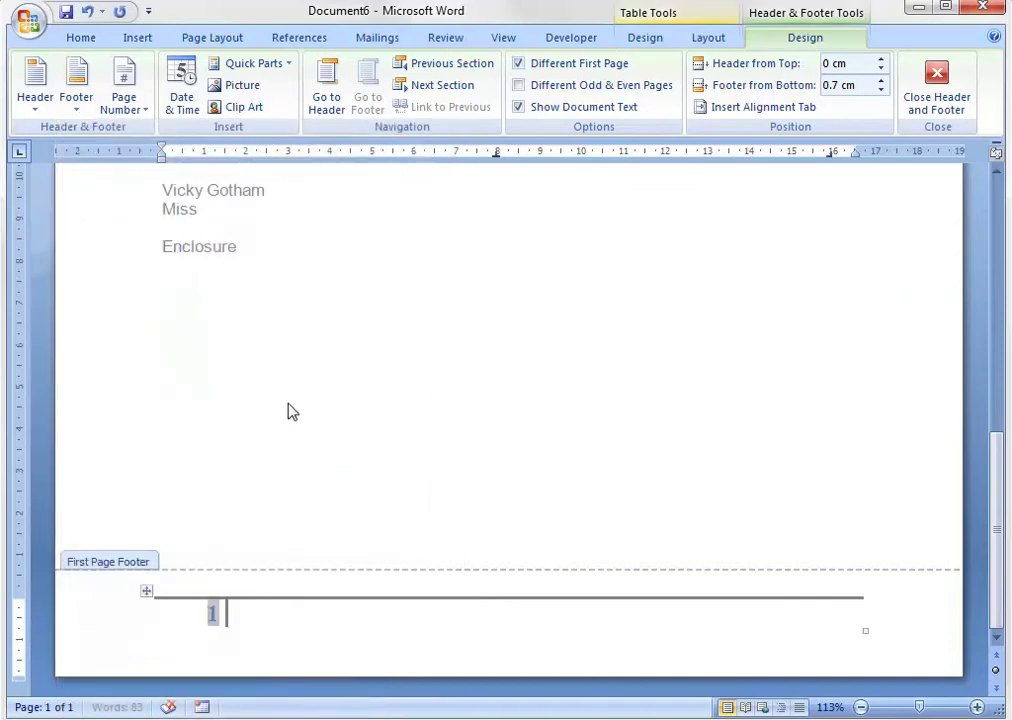
click(937, 85)
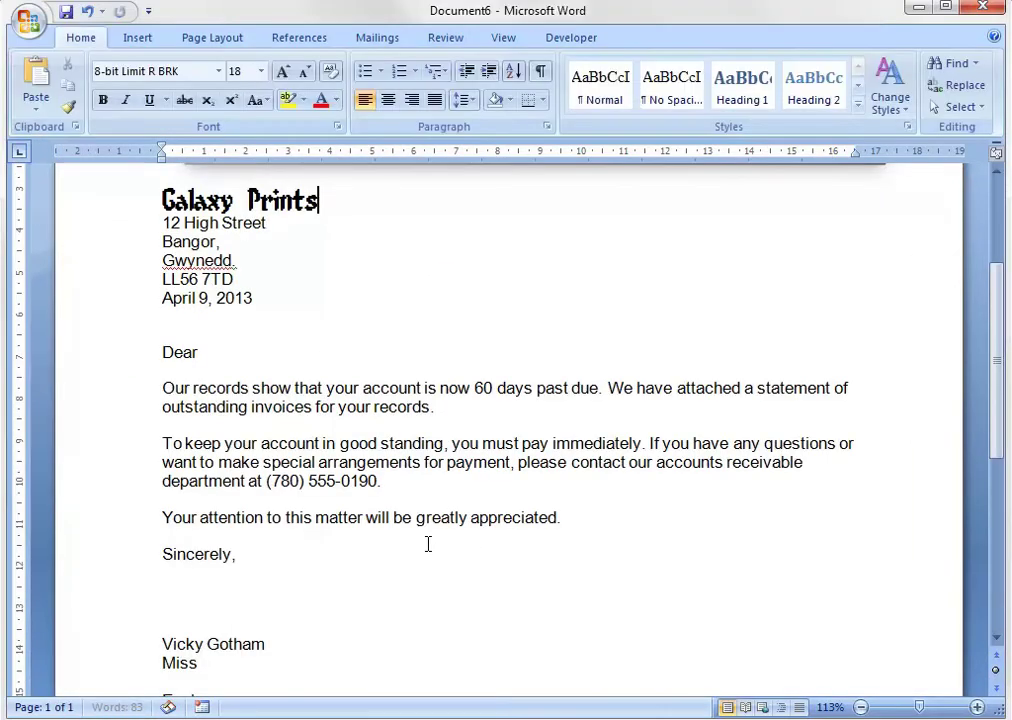
scroll(428, 544, down, 8)
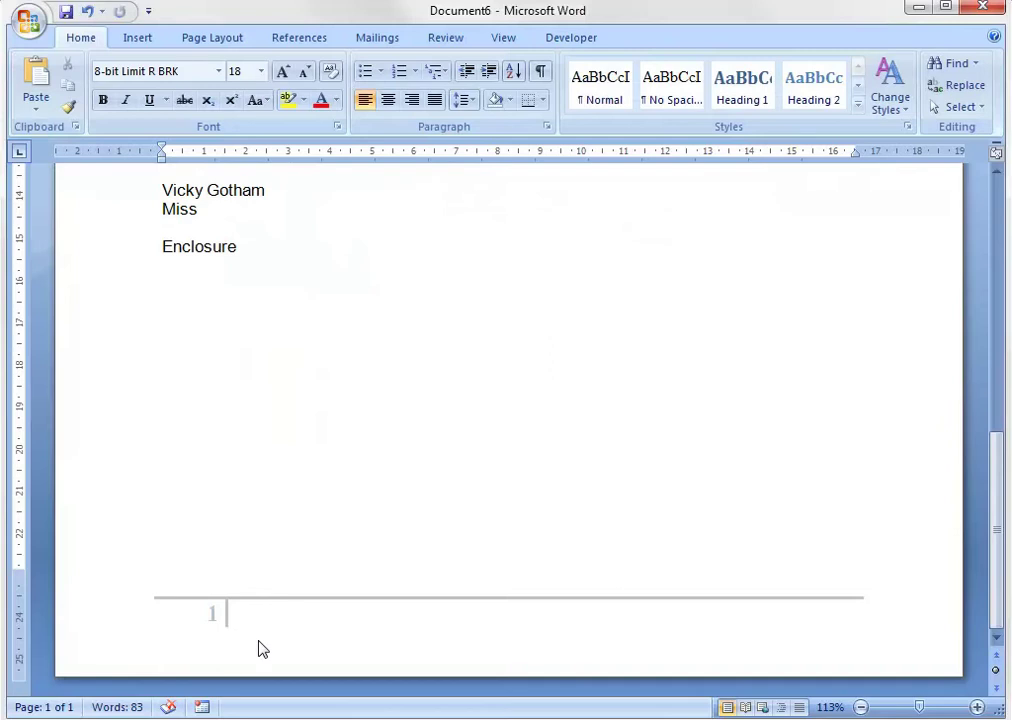
scroll(272, 646, up, 10)
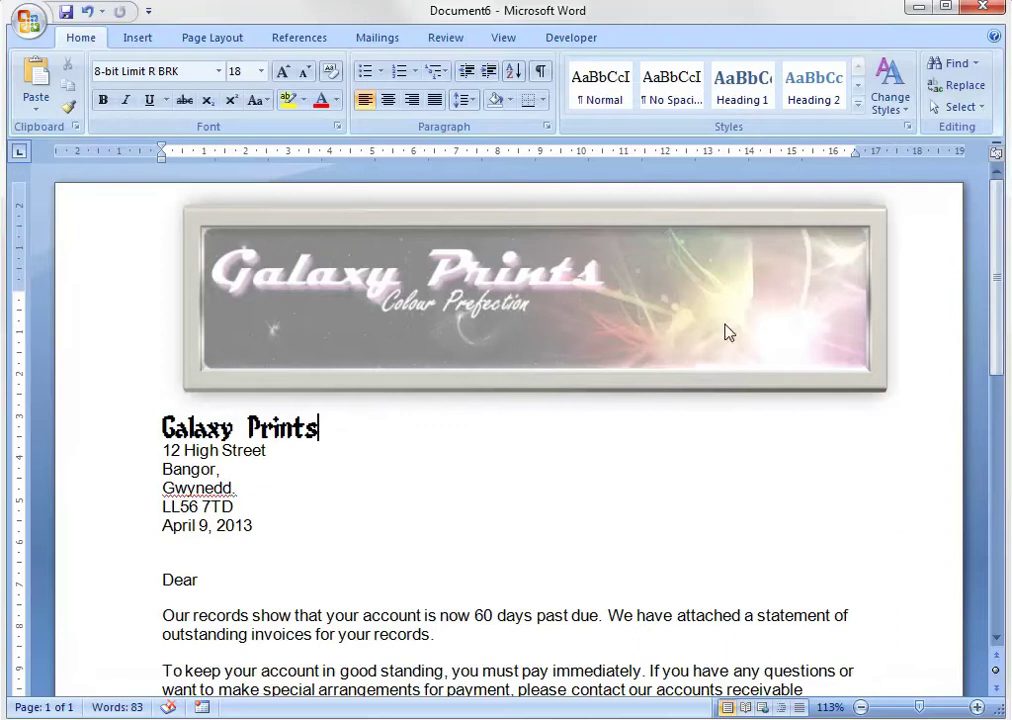
scroll(562, 332, down, 4)
scroll(563, 340, up, 4)
scroll(418, 464, down, 5)
scroll(418, 464, up, 5)
scroll(535, 485, down, 7)
scroll(535, 485, up, 7)
scroll(521, 460, down, 8)
scroll(521, 460, up, 8)
Step: Save the letter as Word Template 'Galaxy Prints' in Level 3\word template
click(28, 24)
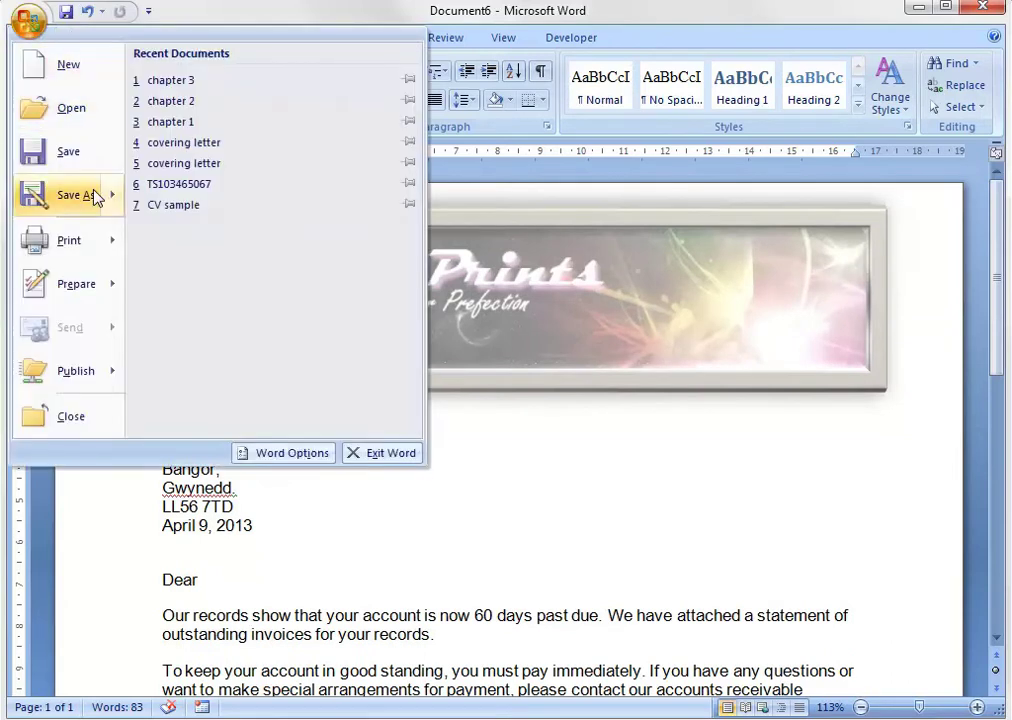
mouse_move(83, 200)
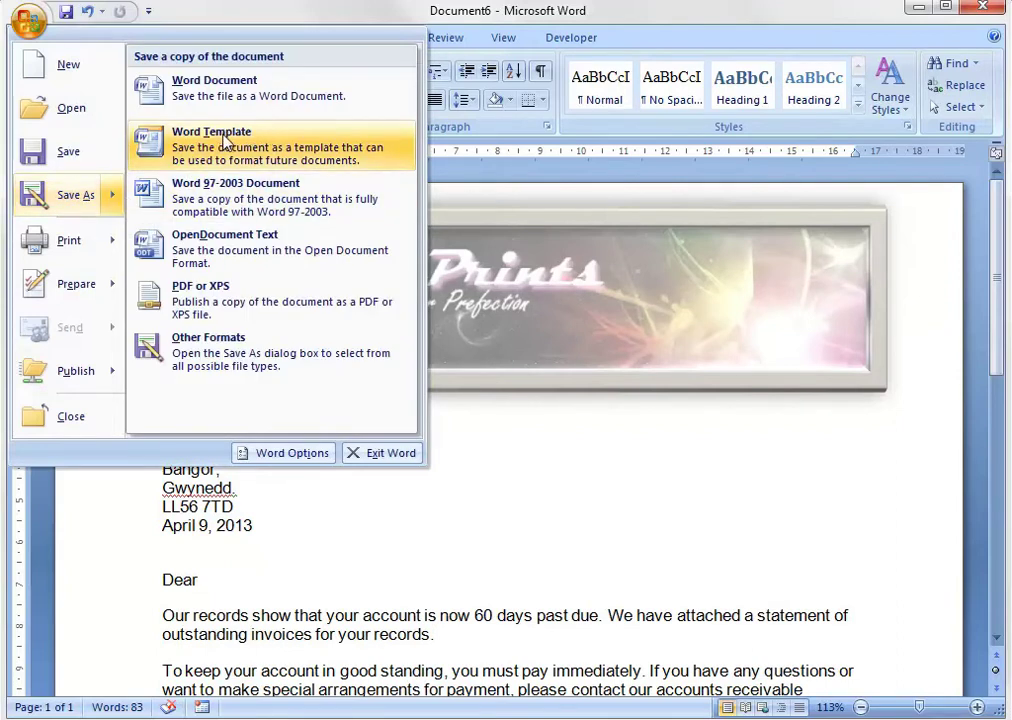
click(268, 150)
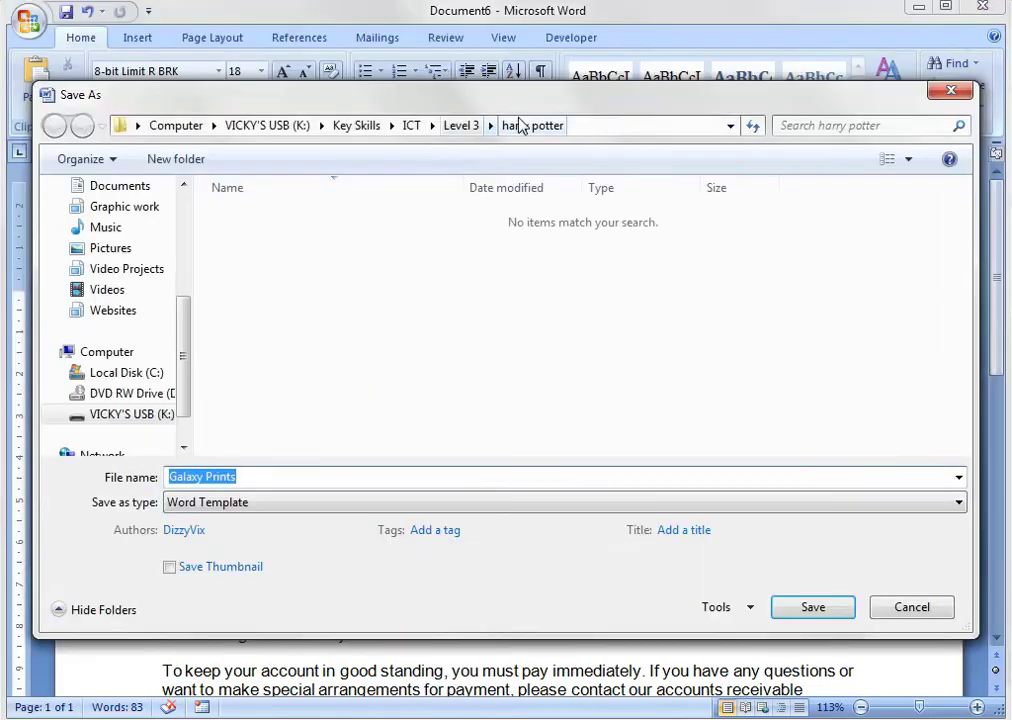
click(460, 126)
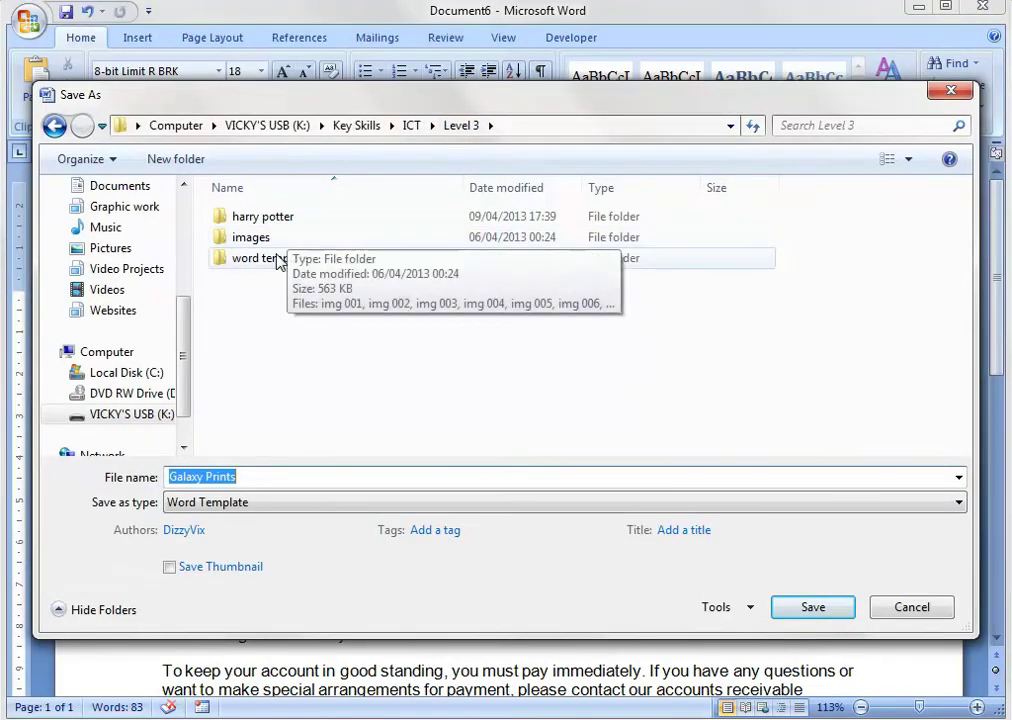
click(278, 260)
double_click(278, 260)
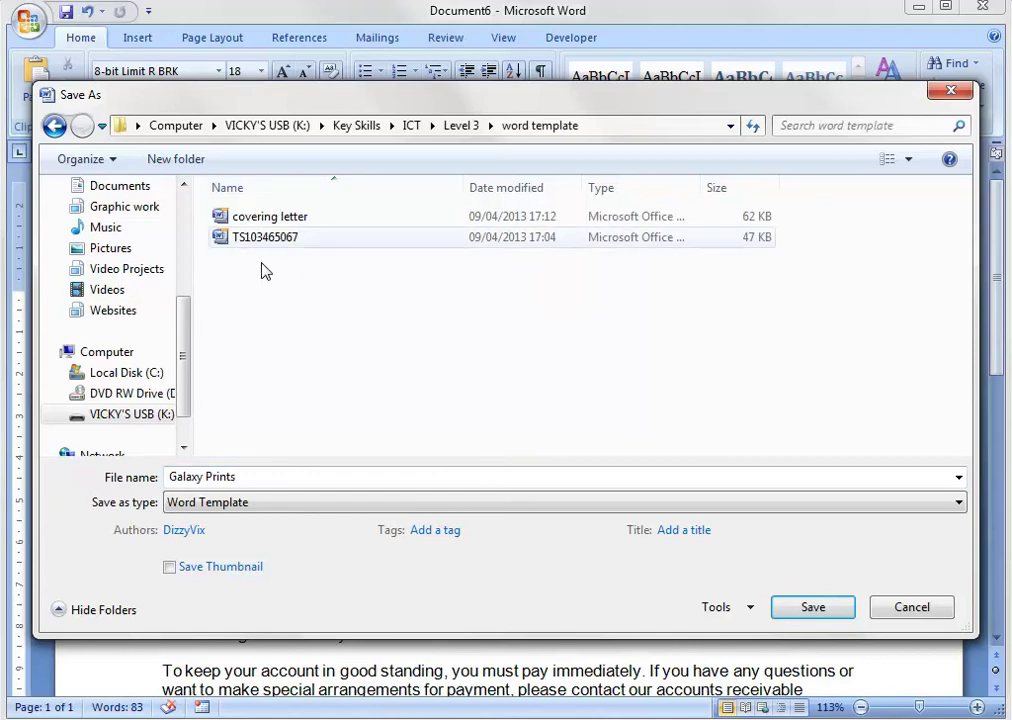
click(251, 477)
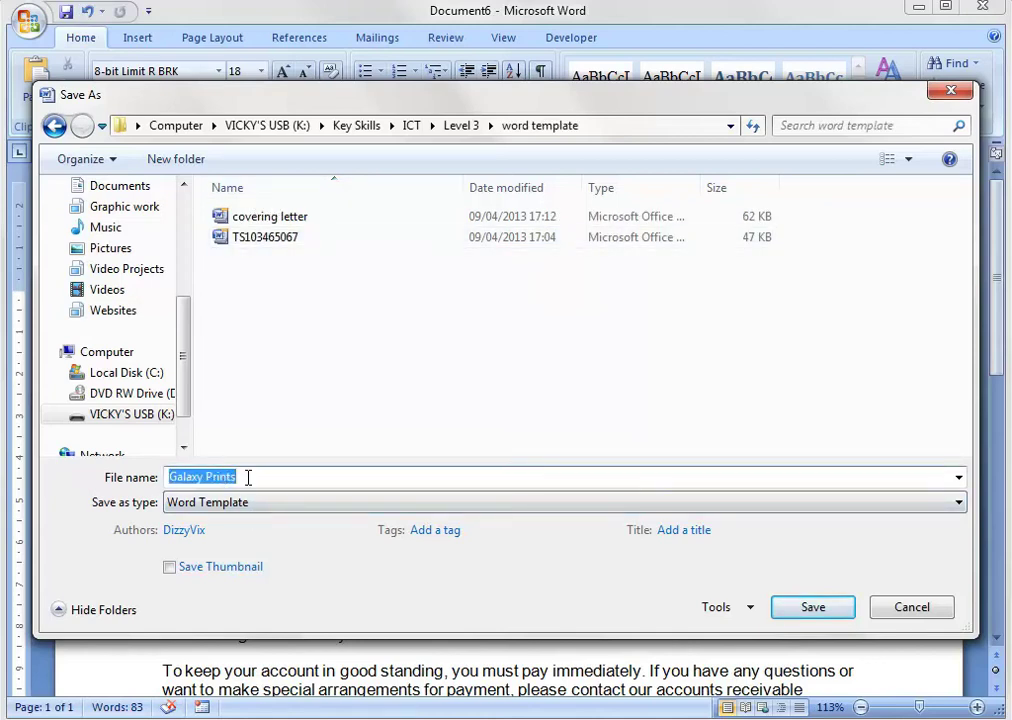
click(836, 618)
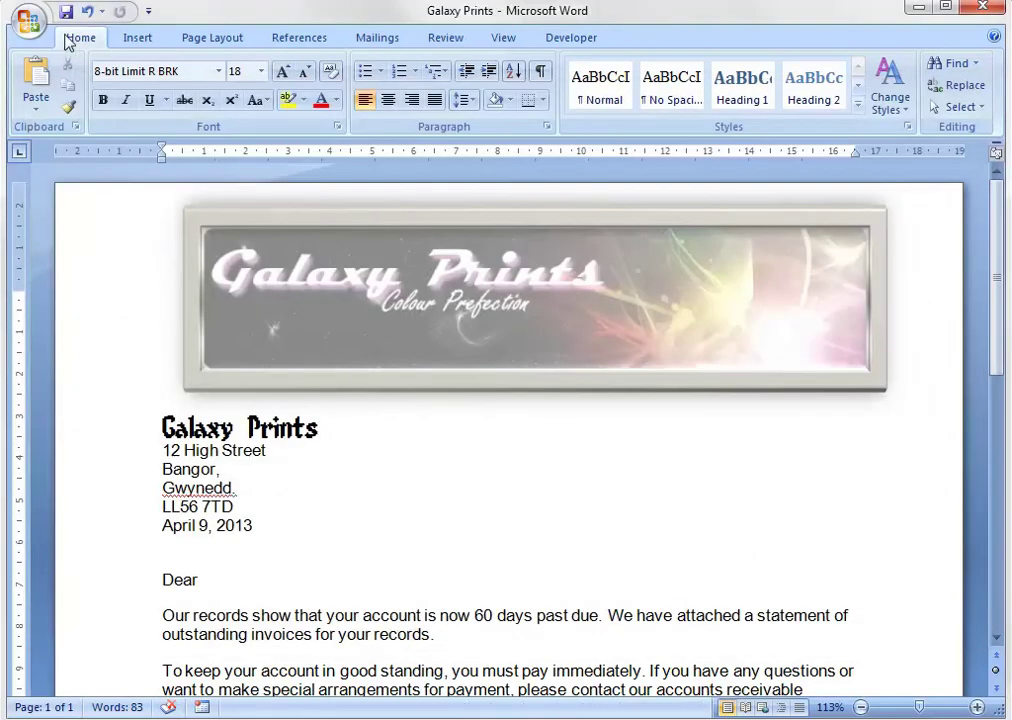
Step: Create Document7 with New from existing, choosing the Galaxy Prints template file
click(30, 22)
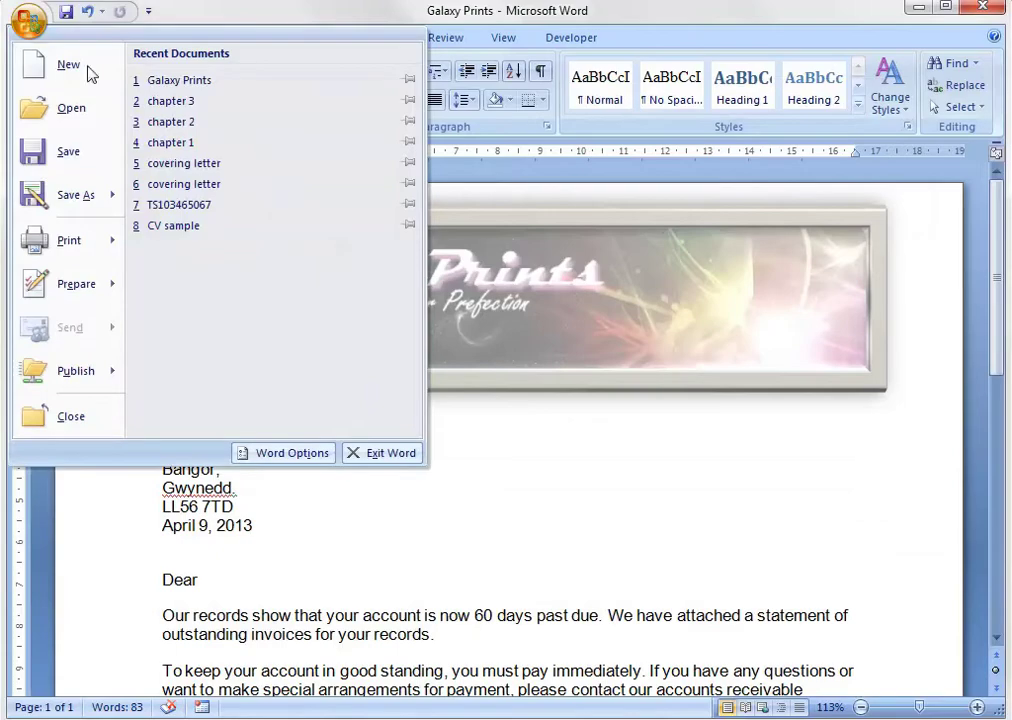
key(Escape)
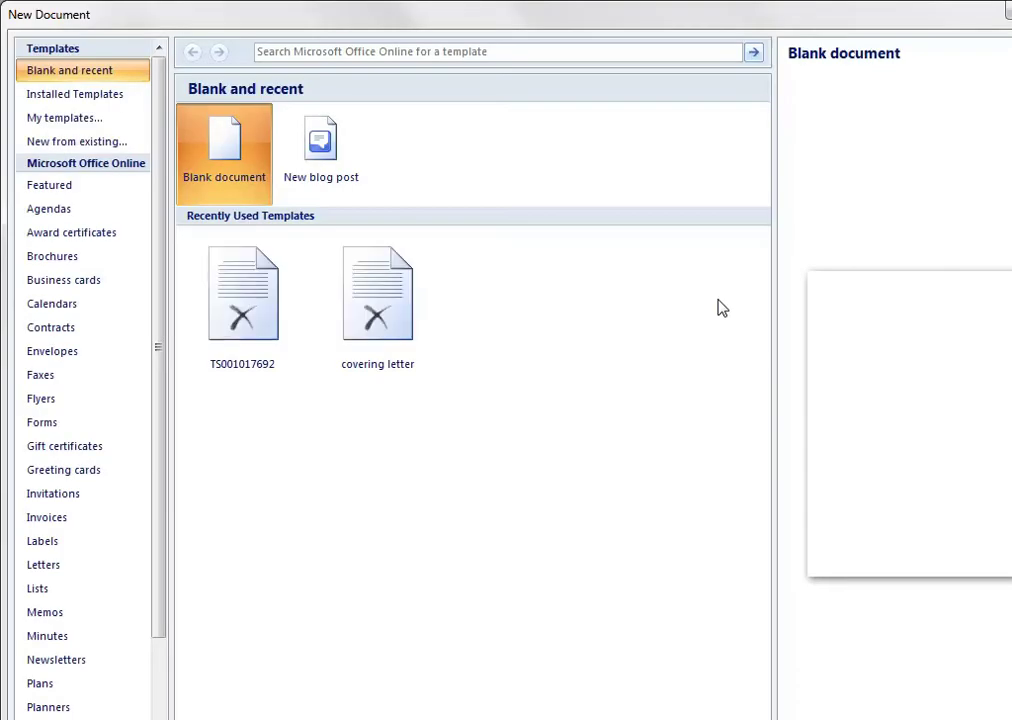
click(85, 143)
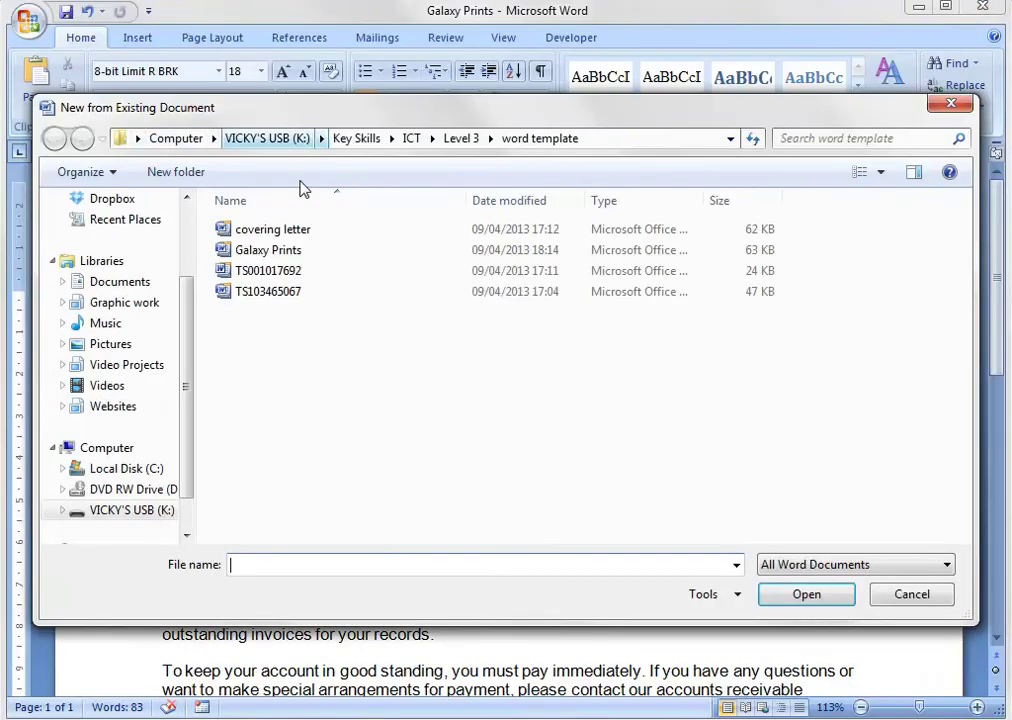
click(268, 251)
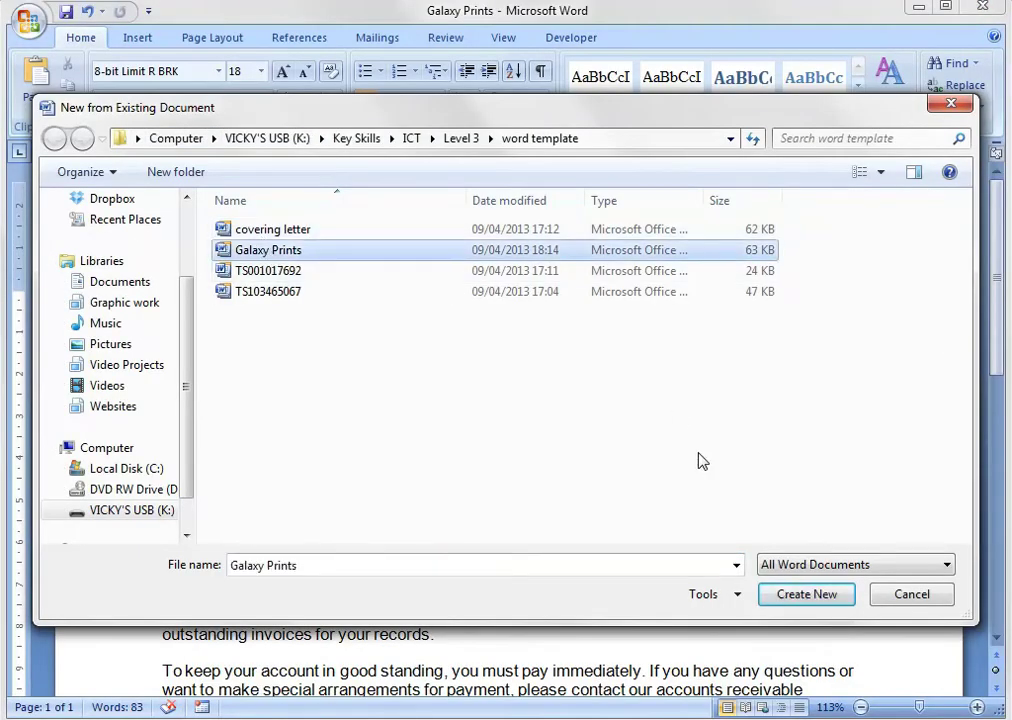
click(797, 567)
click(735, 566)
click(736, 566)
click(736, 566)
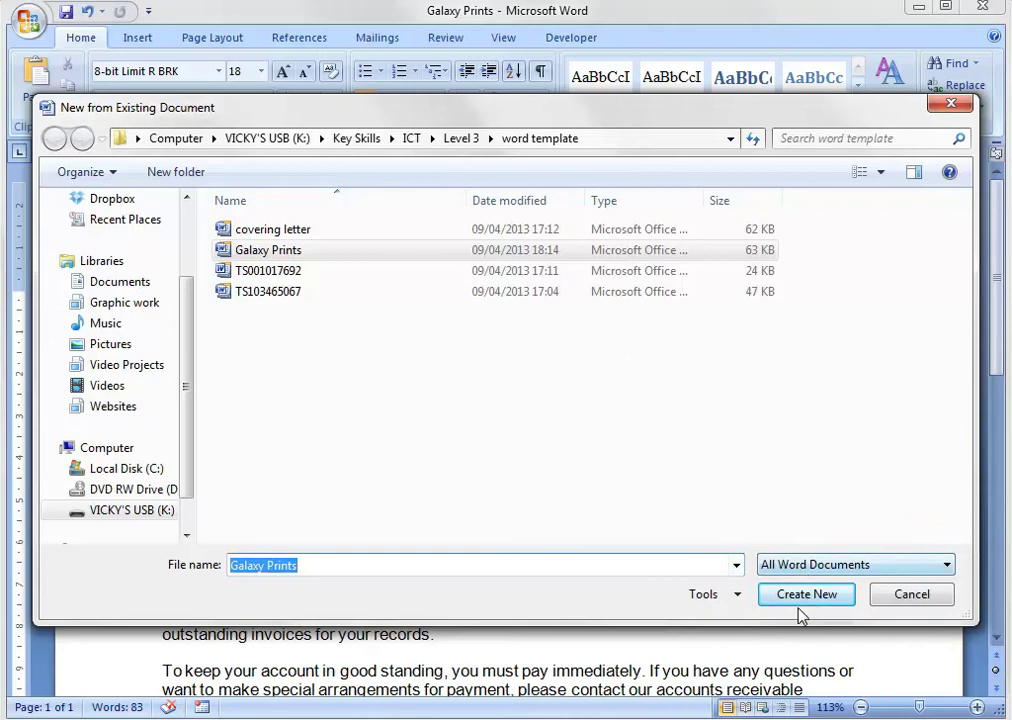
click(796, 606)
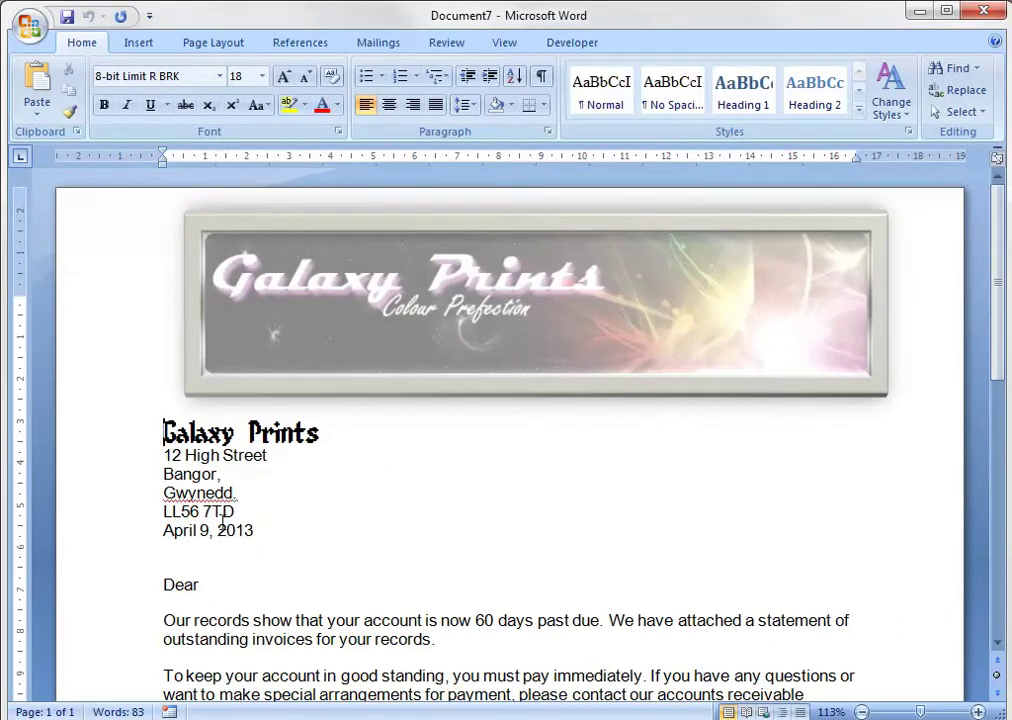
Step: Select and deselect the letterhead lines while scrolling to review Document7
drag(136, 436, 338, 494)
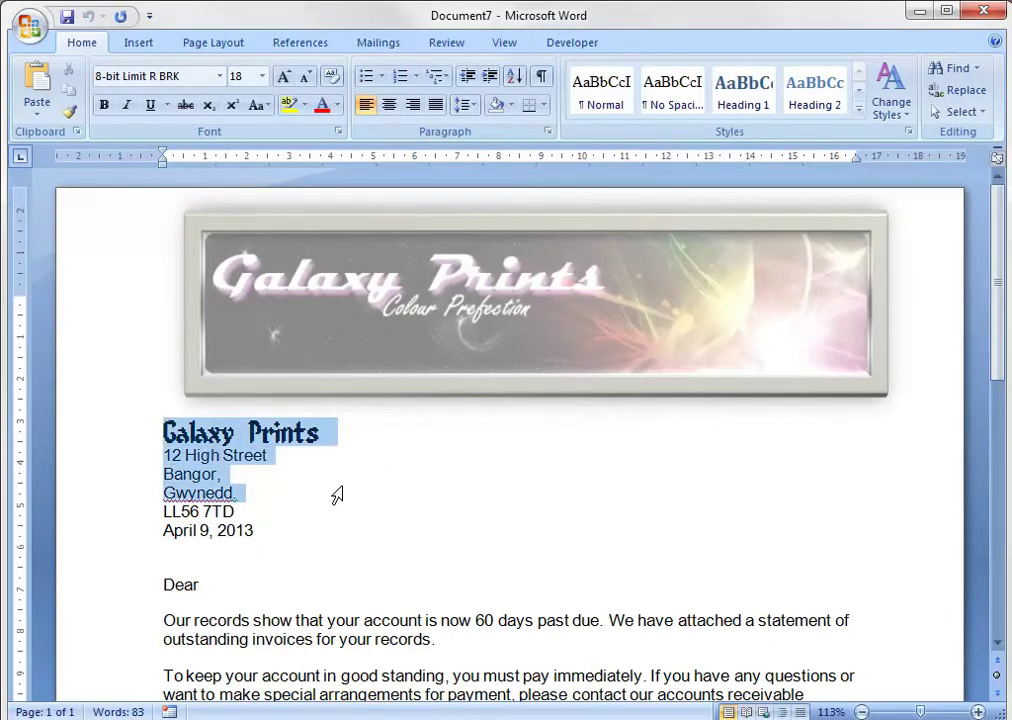
click(352, 530)
click(236, 511)
scroll(298, 560, down, 3)
scroll(298, 560, up, 3)
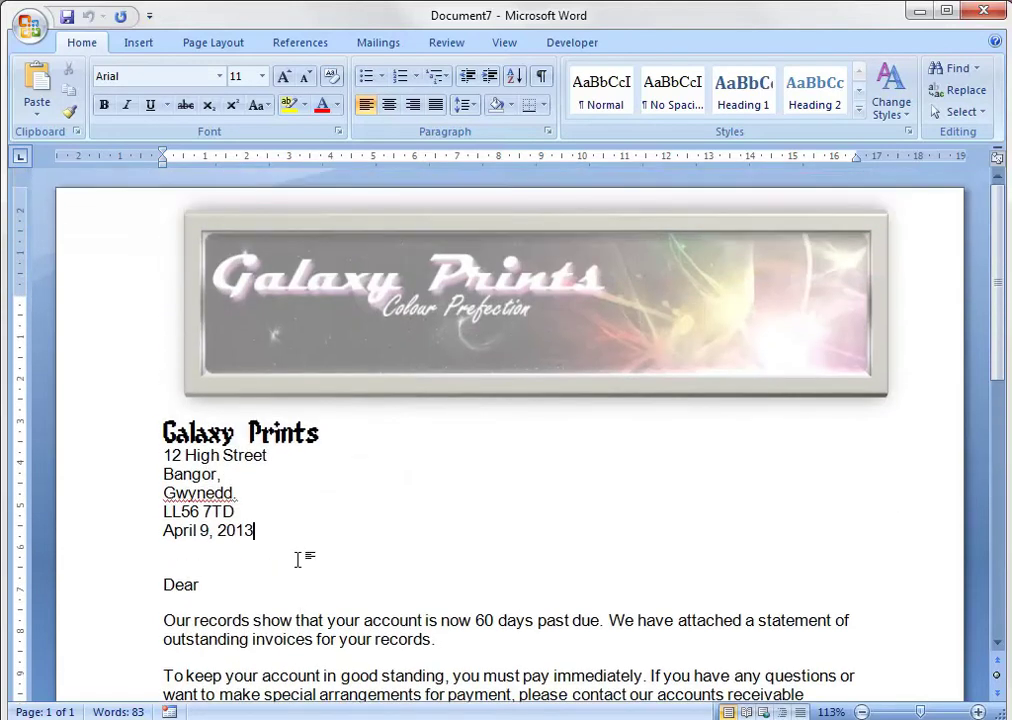
scroll(407, 538, down, 3)
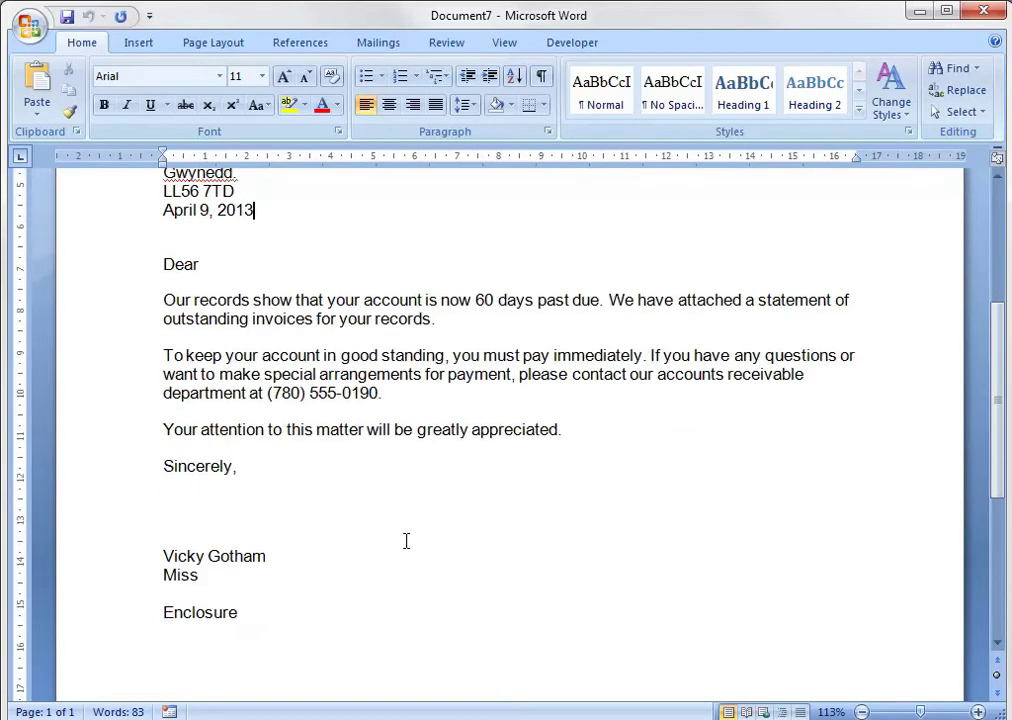
scroll(407, 538, up, 3)
scroll(407, 538, down, 3)
scroll(306, 607, up, 3)
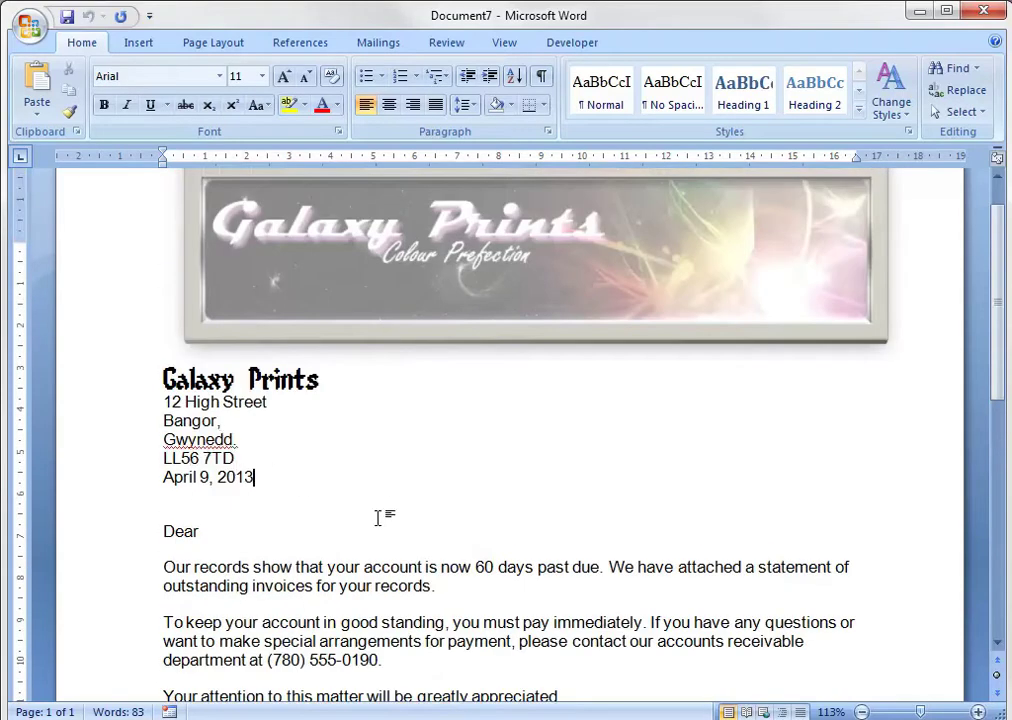
scroll(372, 521, down, 5)
scroll(373, 524, up, 6)
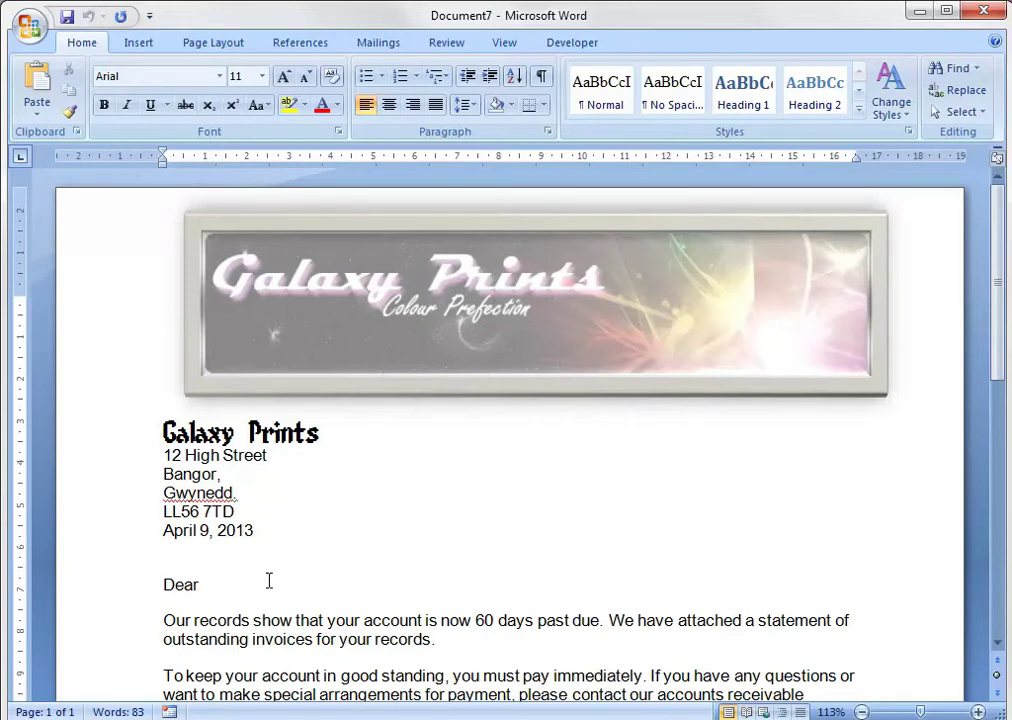
scroll(269, 581, down, 3)
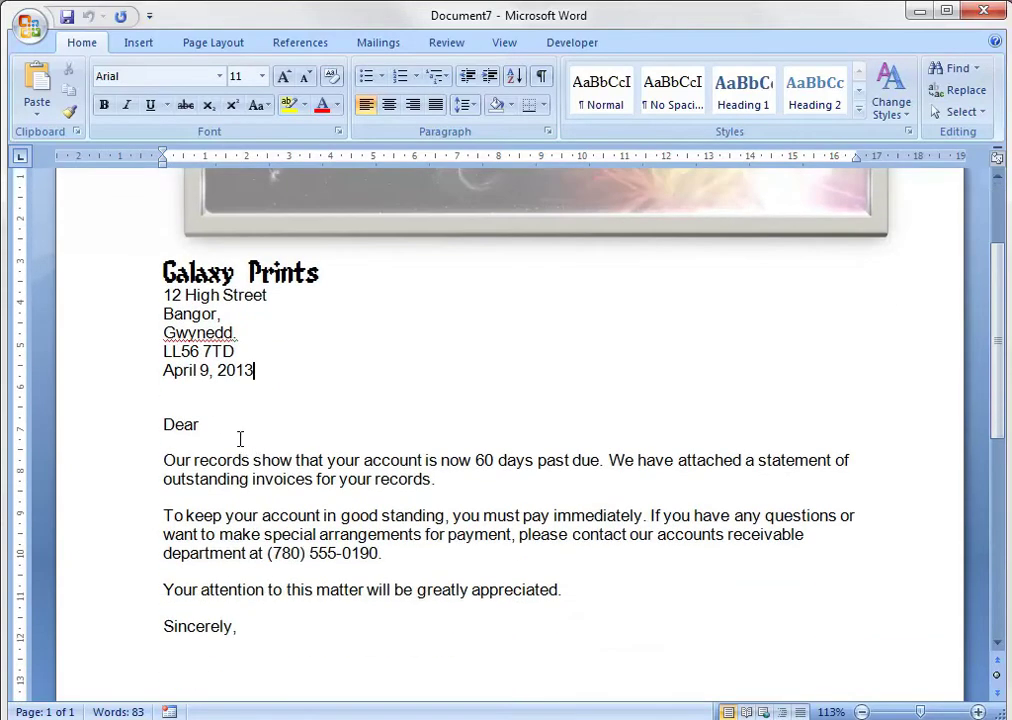
Step: Delete the word Dear and add a blank line above the letter body
click(215, 422)
drag(219, 422, 144, 425)
key(Delete)
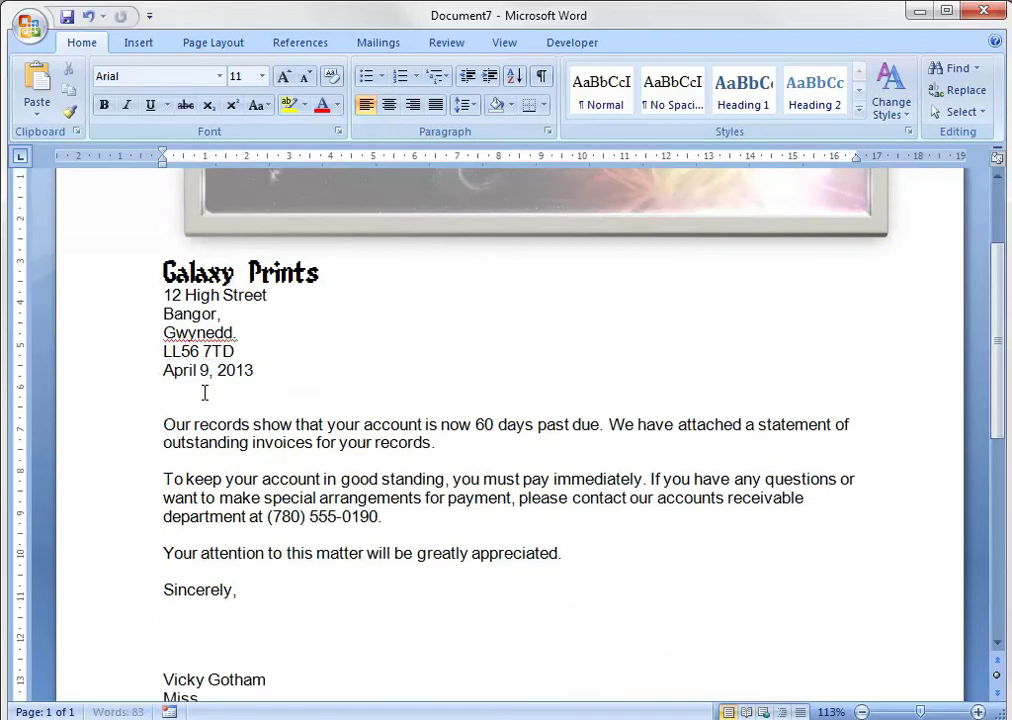
key(Return)
key(Return)
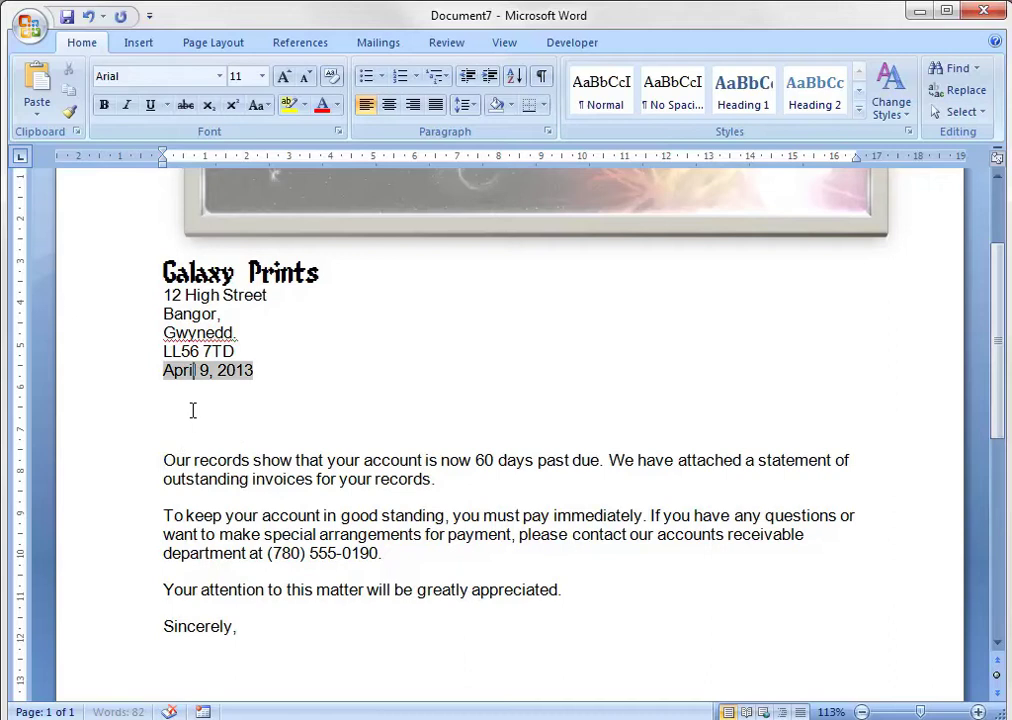
click(189, 422)
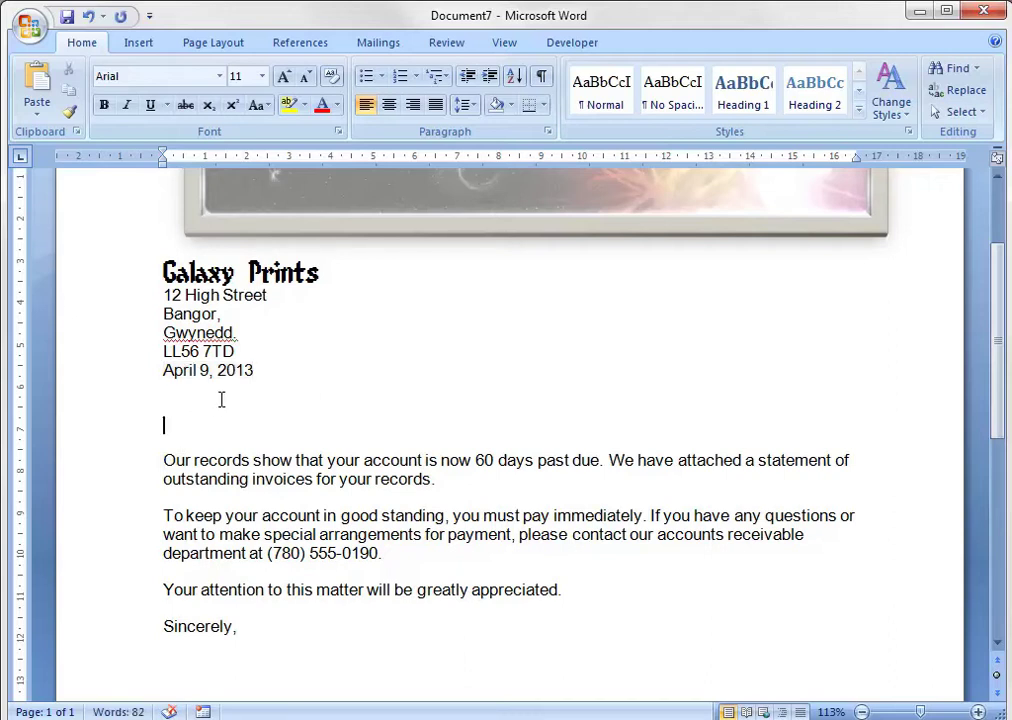
Step: Browse the ribbon tabs to Mailings' Select Recipients, then bring up the emails workbook in Excel
click(139, 43)
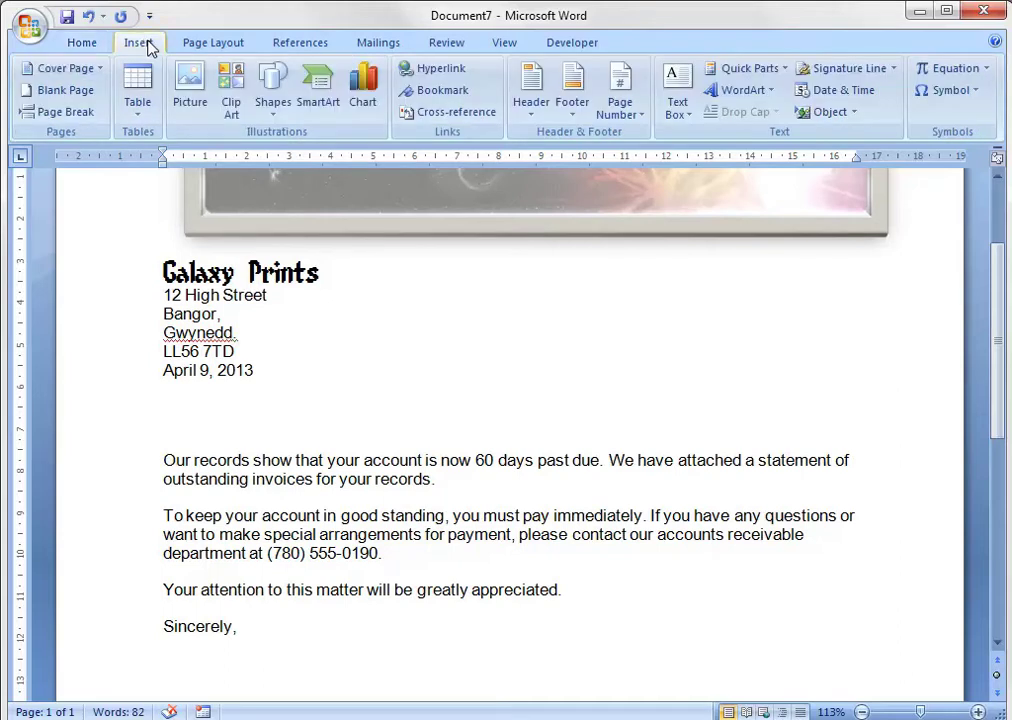
click(210, 43)
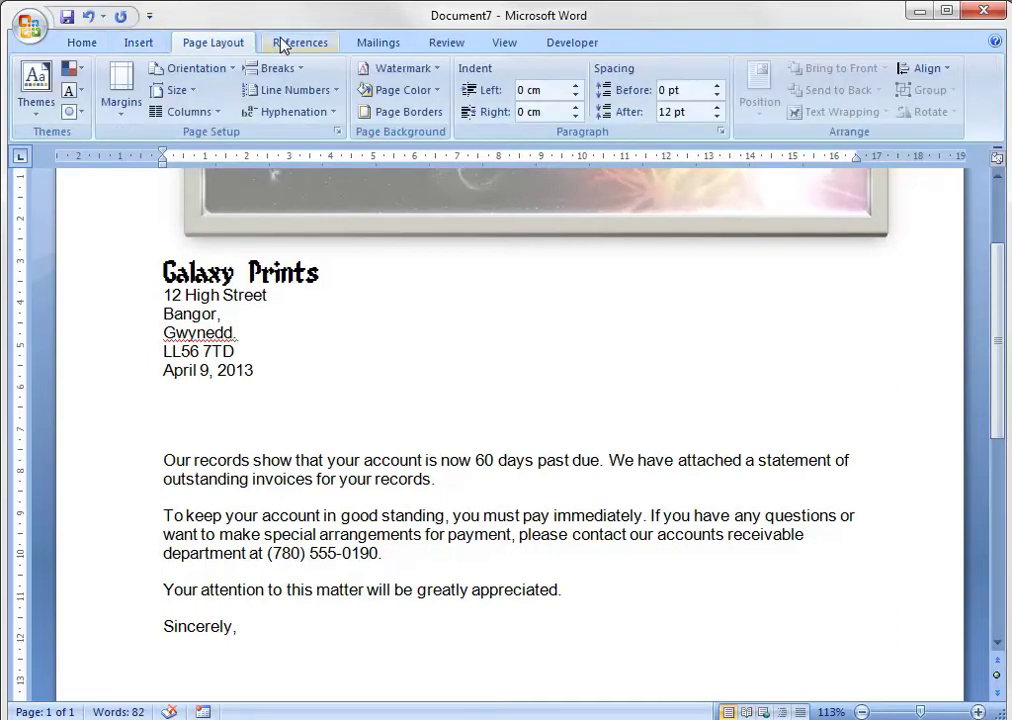
click(285, 43)
click(378, 43)
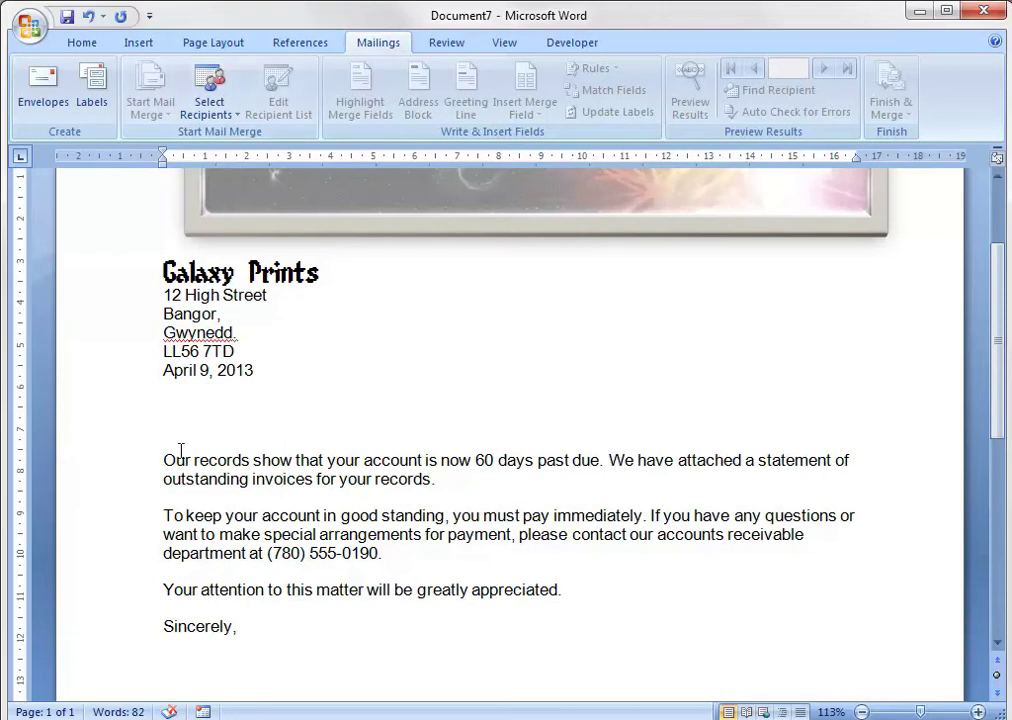
click(228, 120)
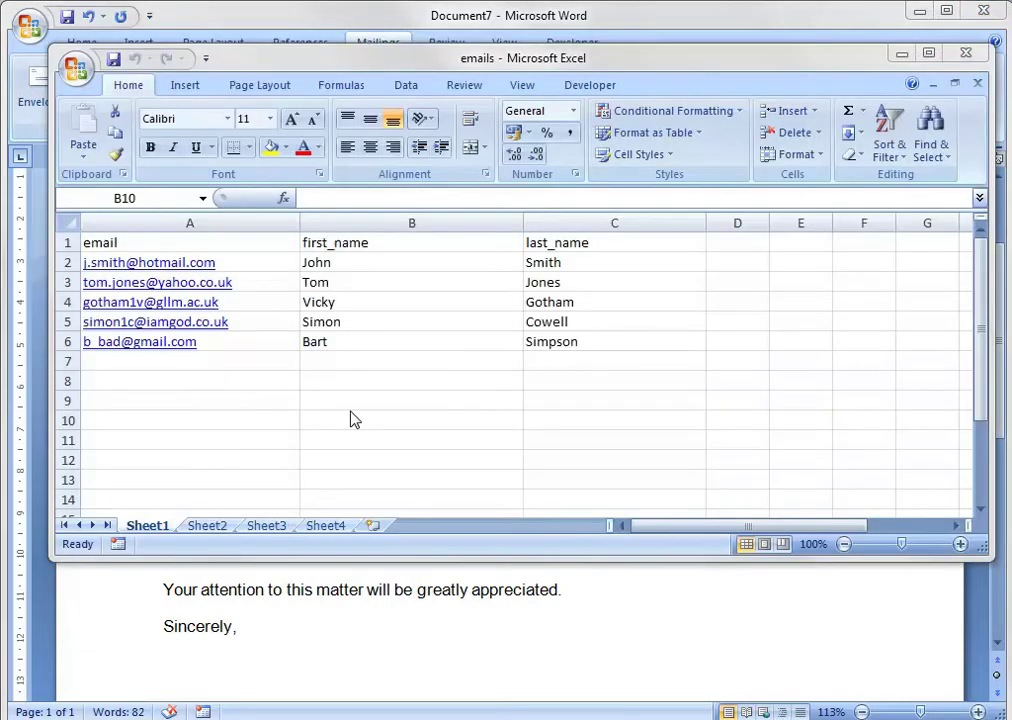
click(350, 418)
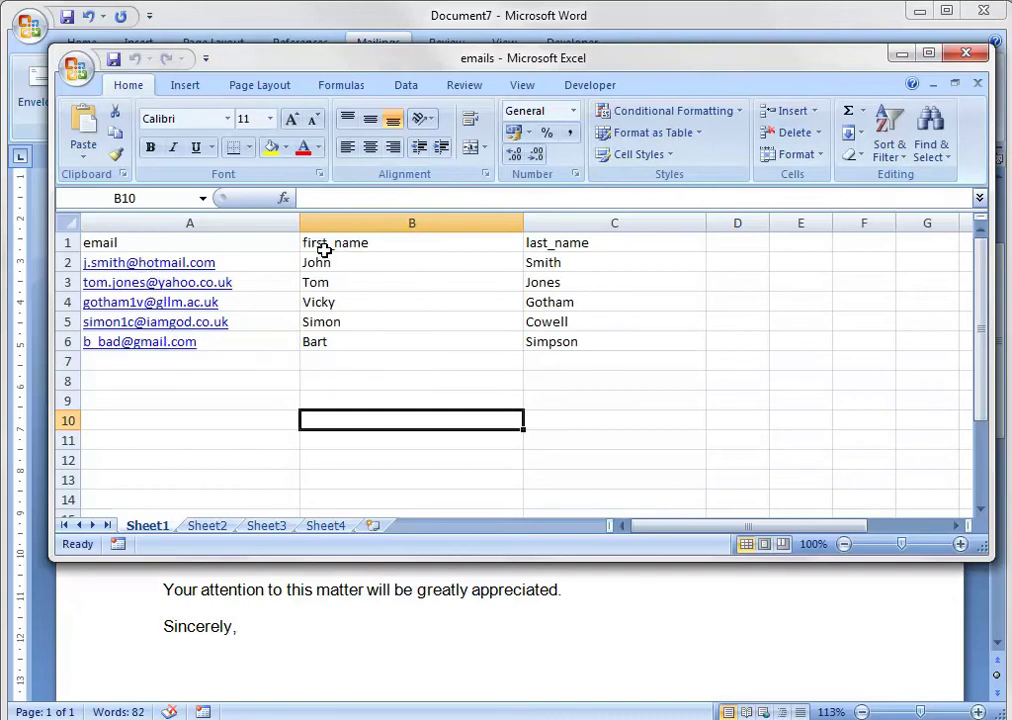
Step: Select the first names, the last names, then both name columns B2:C6, and switch back to Word
drag(339, 260, 343, 343)
drag(580, 265, 568, 342)
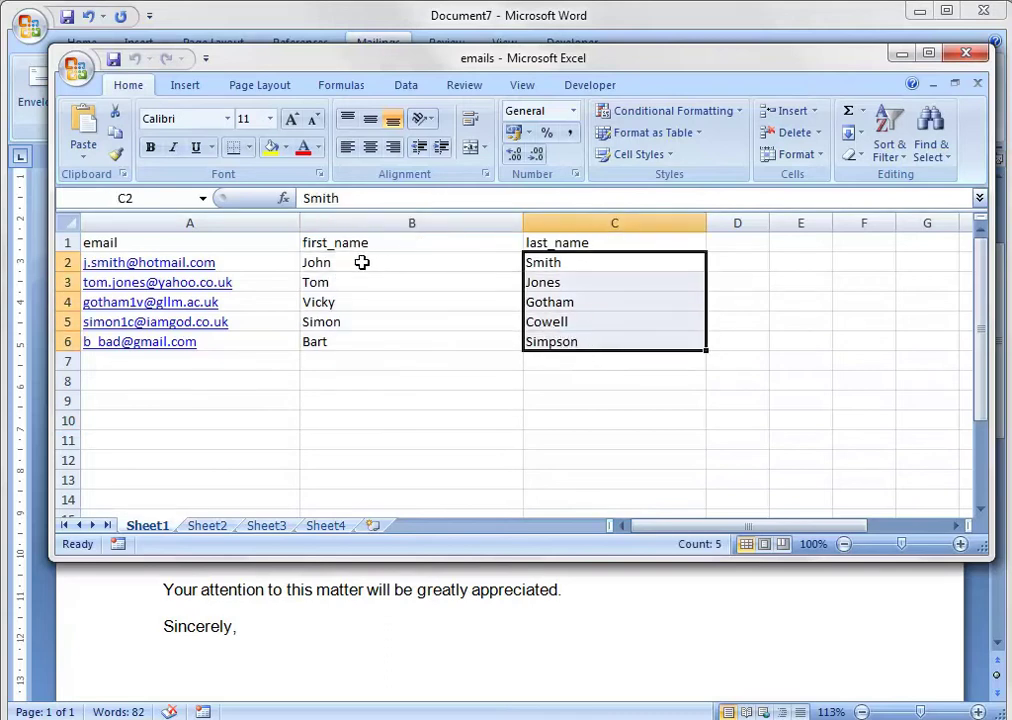
drag(359, 262, 400, 342)
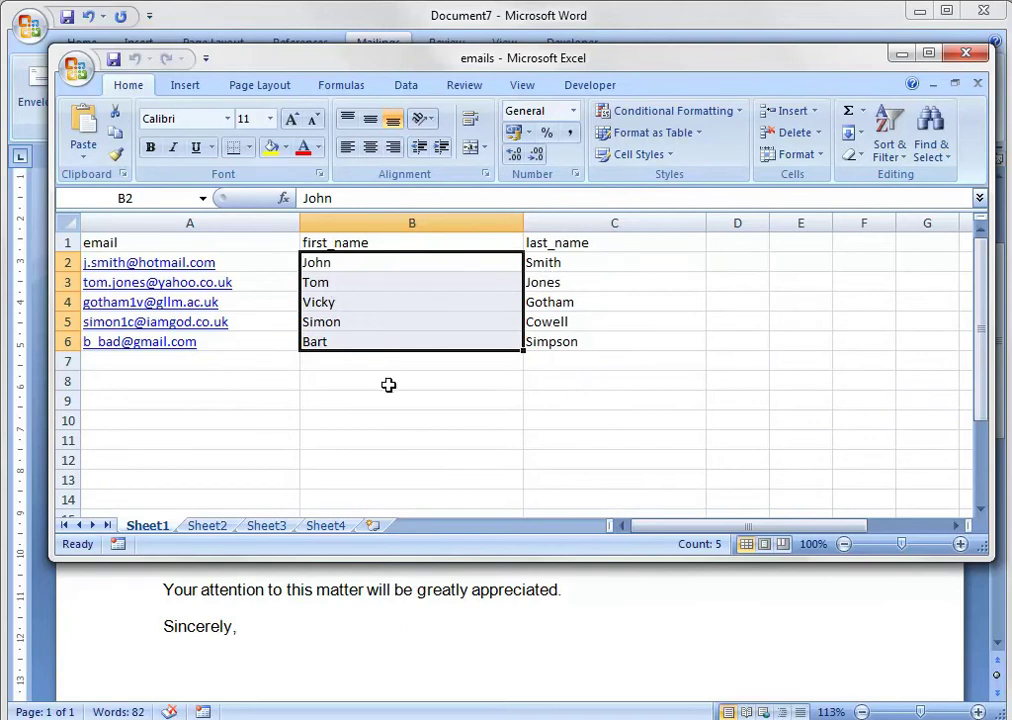
drag(603, 259, 352, 345)
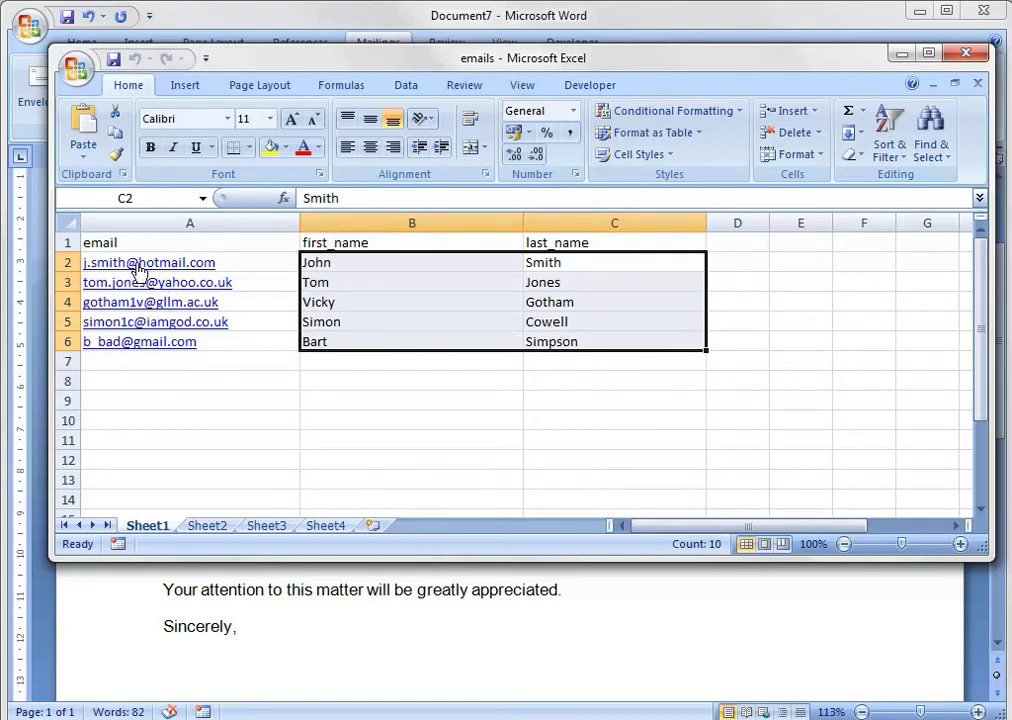
click(855, 38)
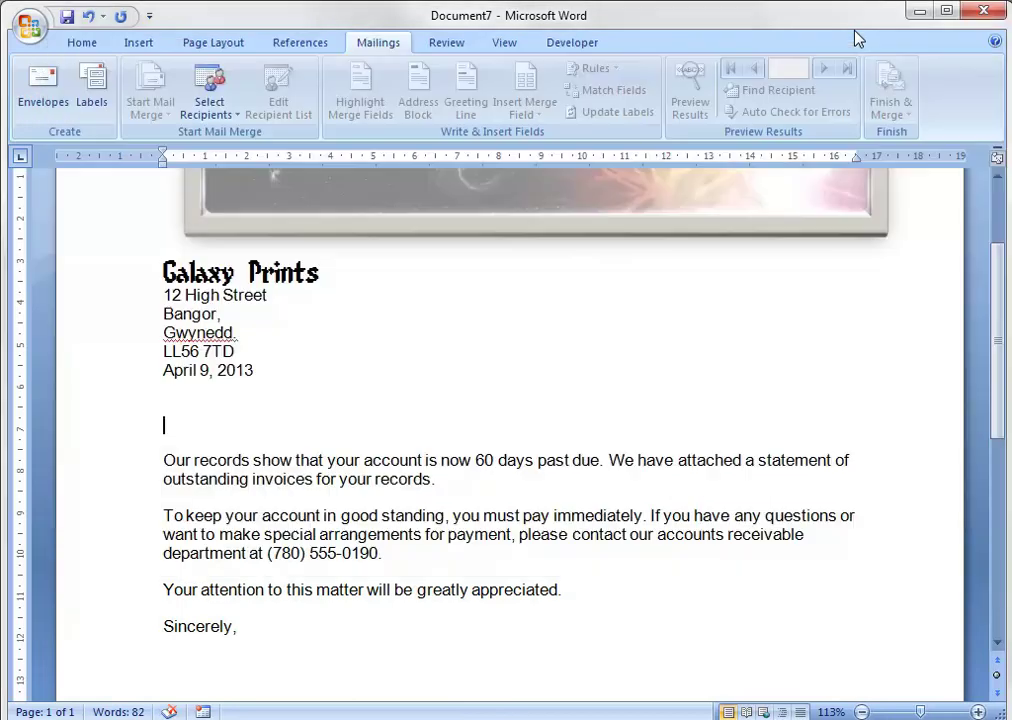
Step: Use Sheet1$ of emails from the USB drive's Key Skills > ICT > Level 3 folder as the recipient list
click(233, 118)
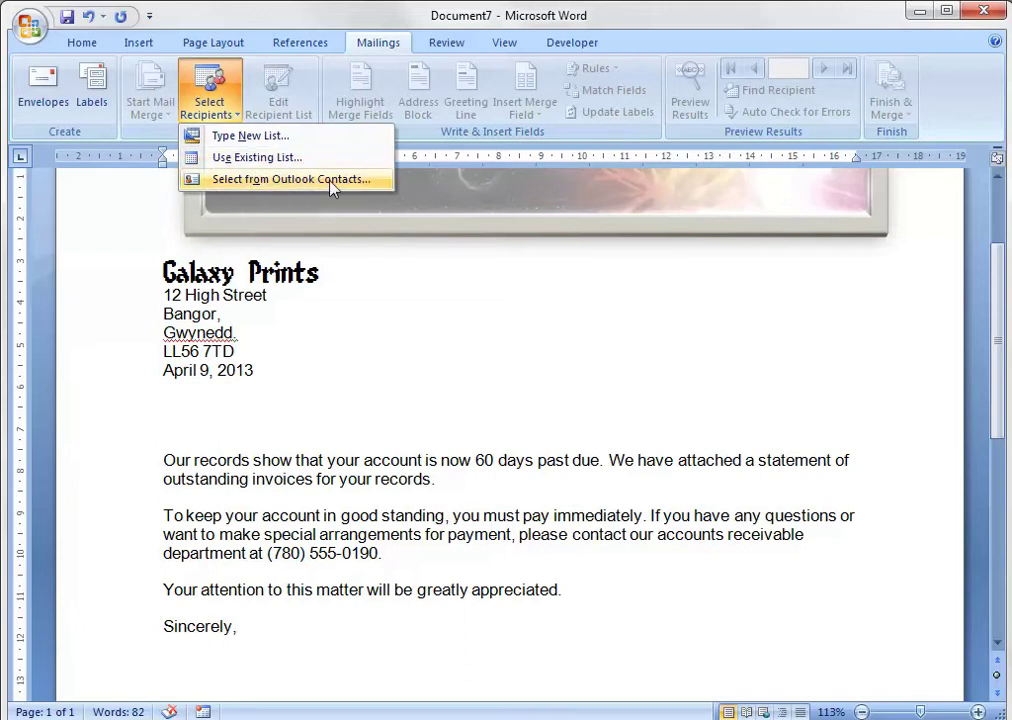
click(253, 163)
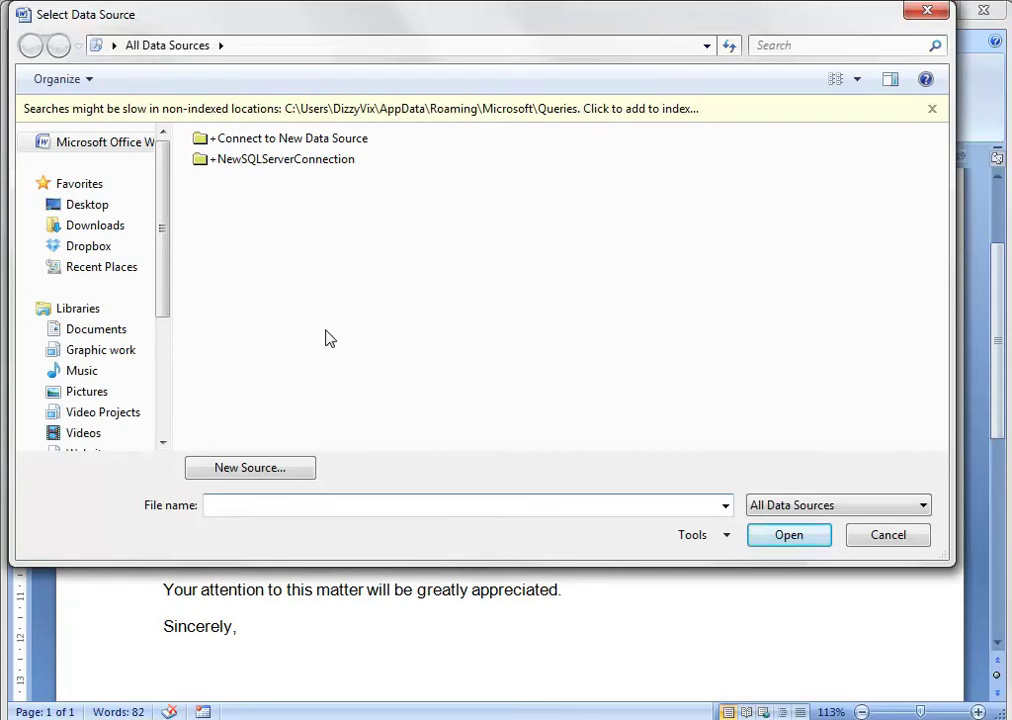
drag(166, 272, 165, 422)
click(122, 374)
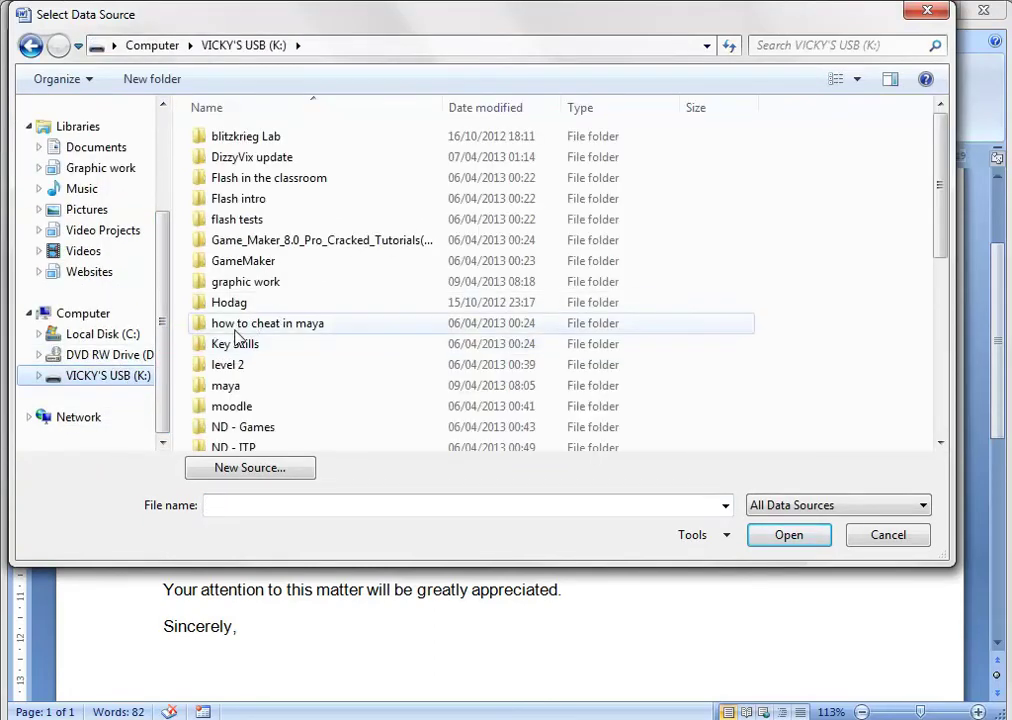
double_click(235, 345)
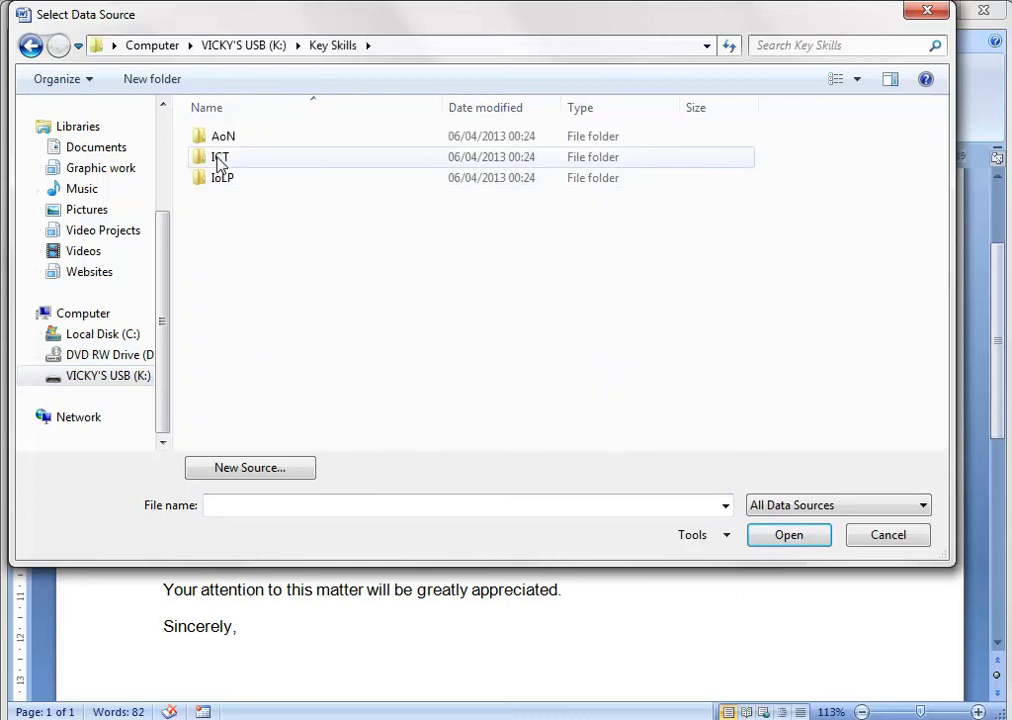
double_click(220, 160)
double_click(240, 180)
click(226, 240)
click(785, 536)
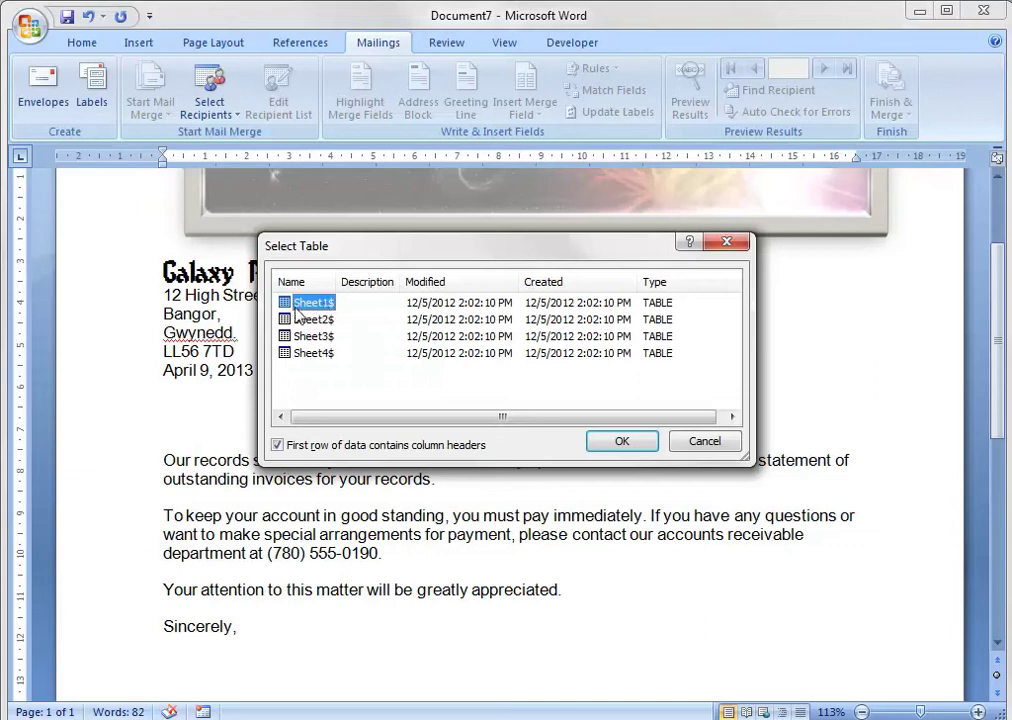
click(622, 441)
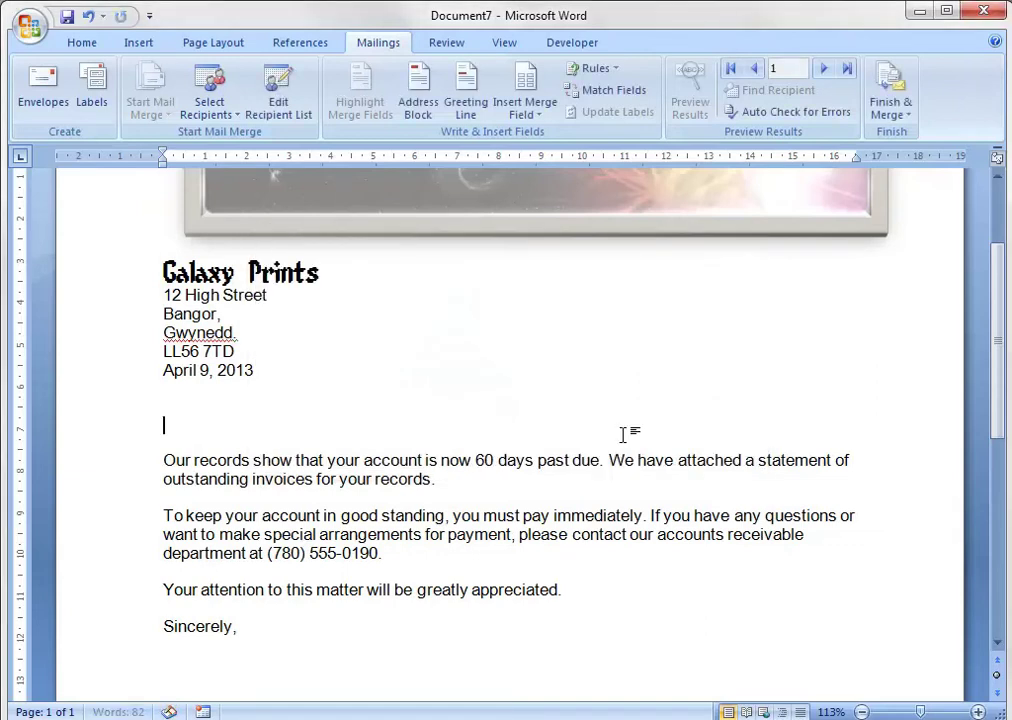
Step: In the recipient list, untick the first and third recipients, leaving three of five
click(589, 421)
click(282, 108)
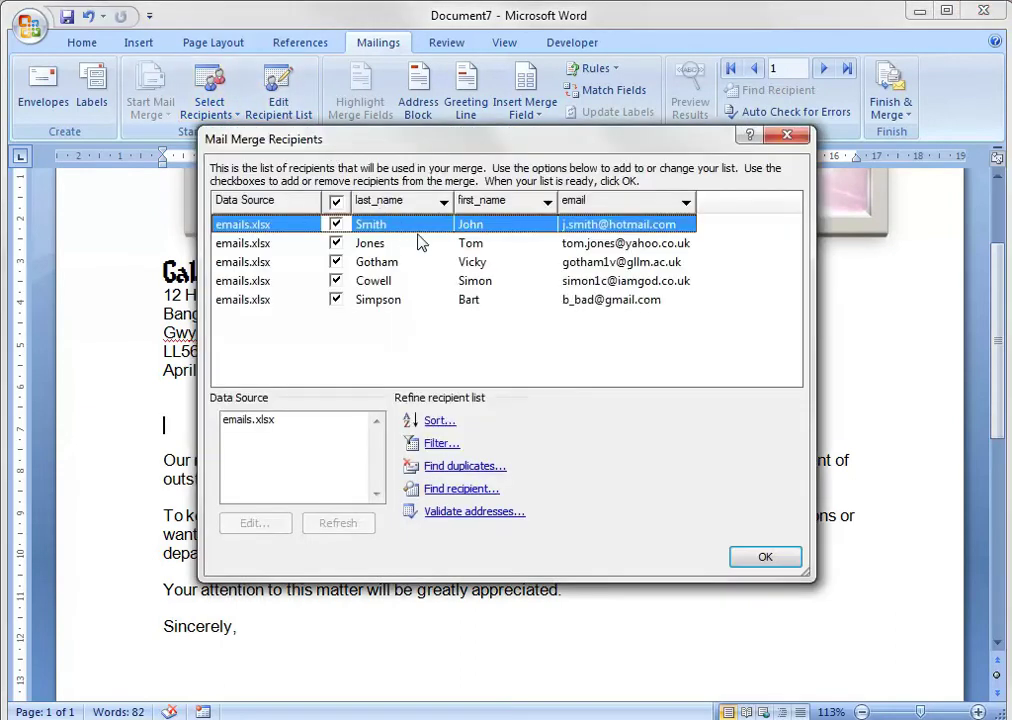
click(336, 224)
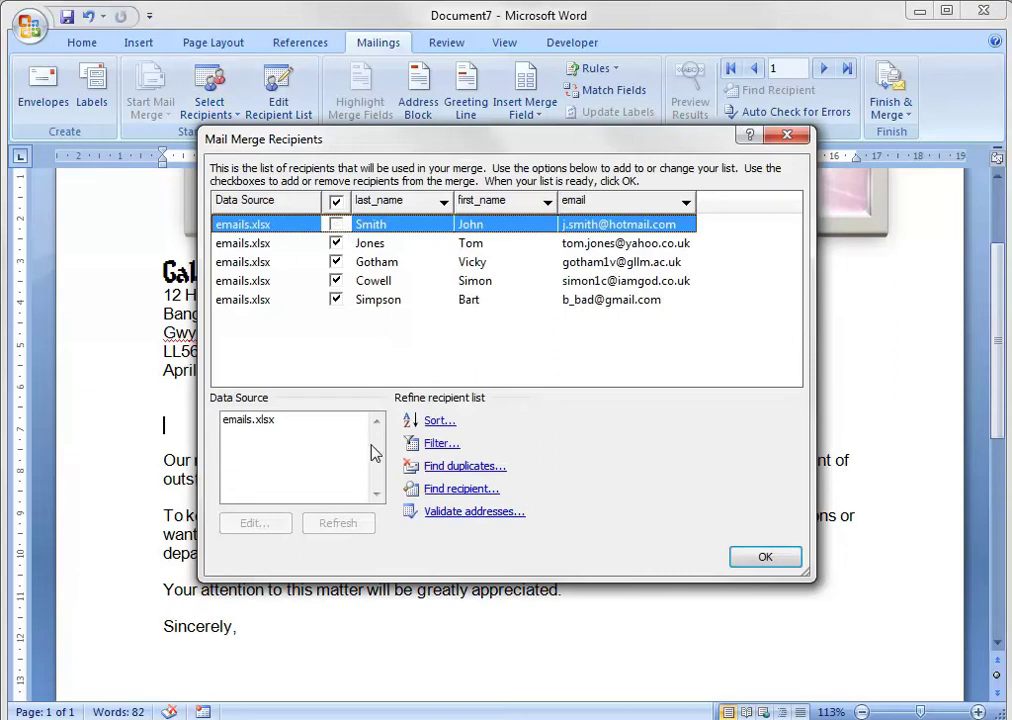
click(336, 262)
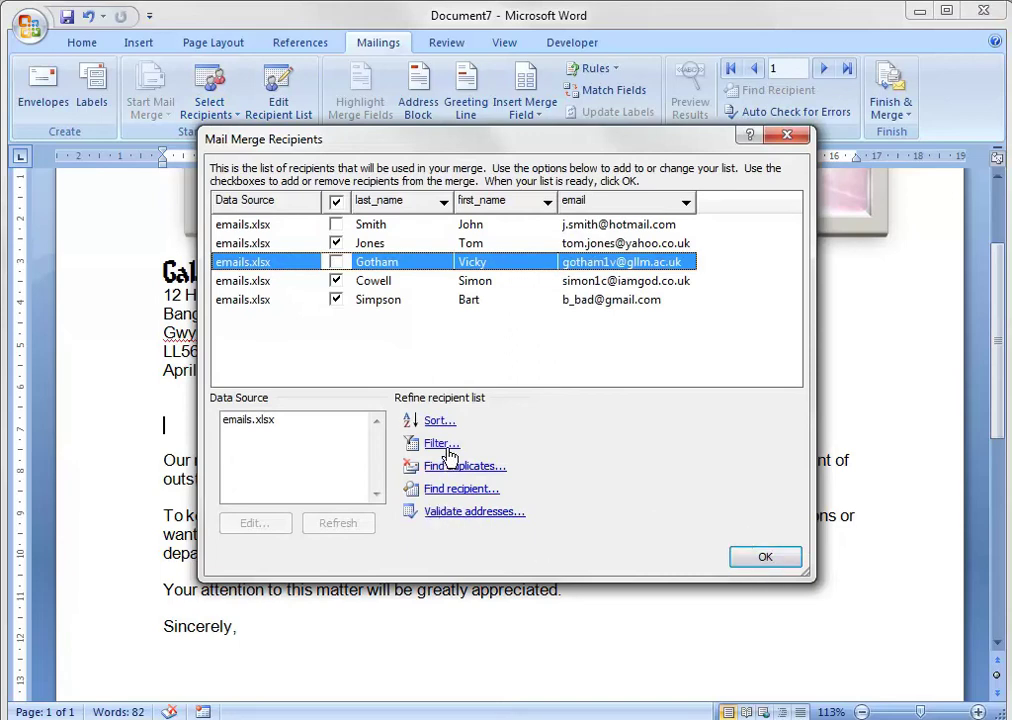
click(758, 561)
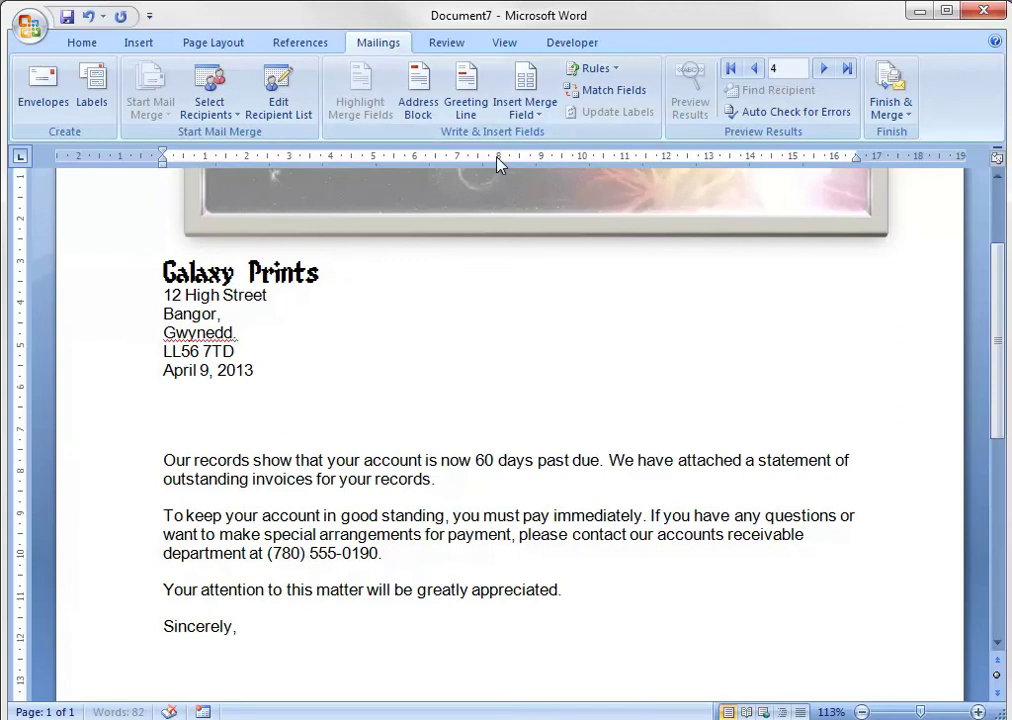
Step: Insert a greeting line with Dear, full name and comma, previewing it across several recipients first
click(462, 110)
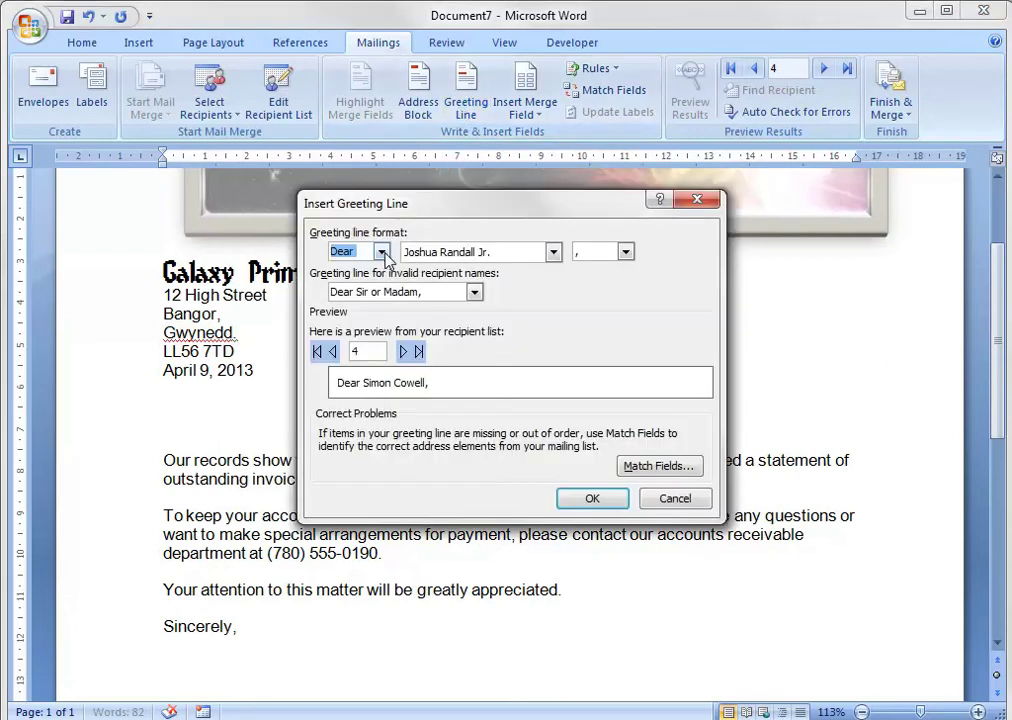
click(382, 253)
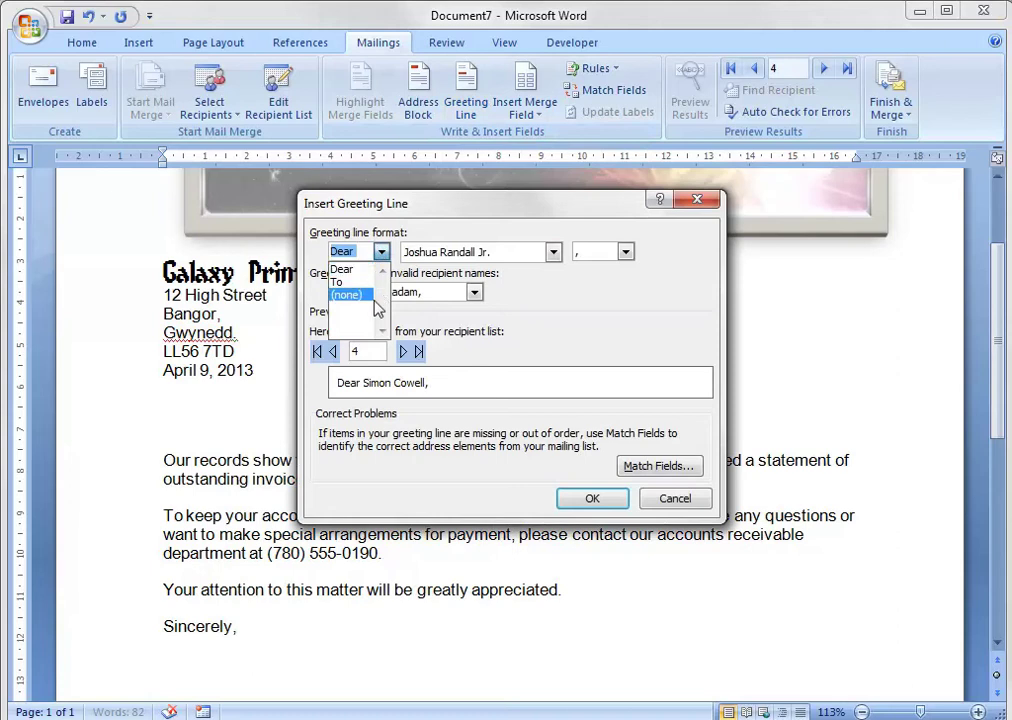
click(362, 269)
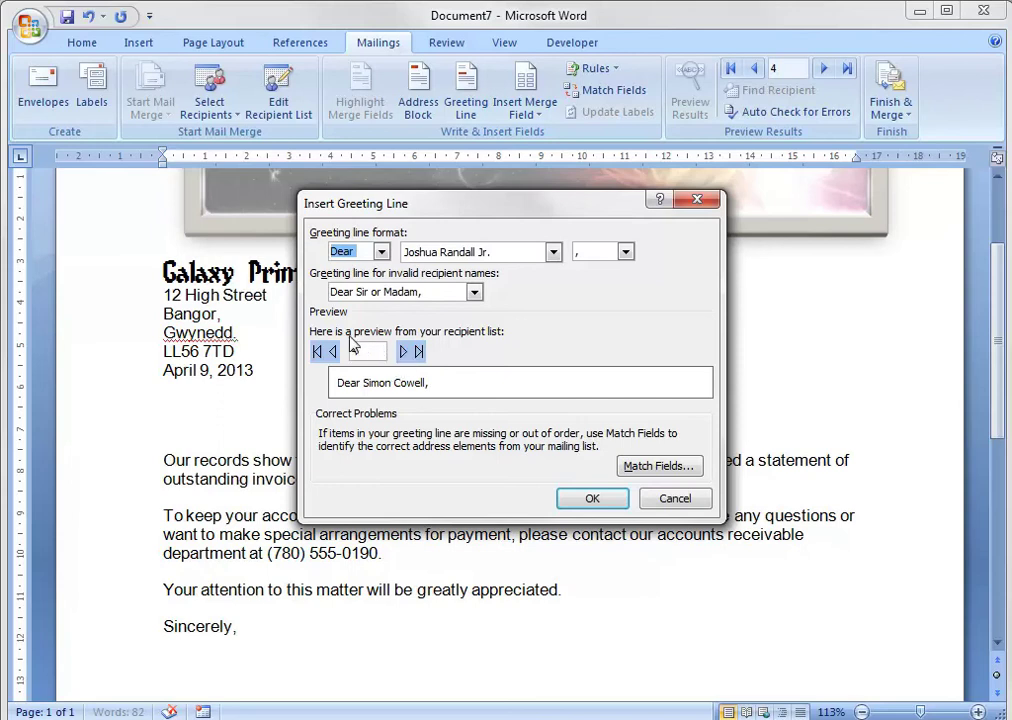
click(405, 352)
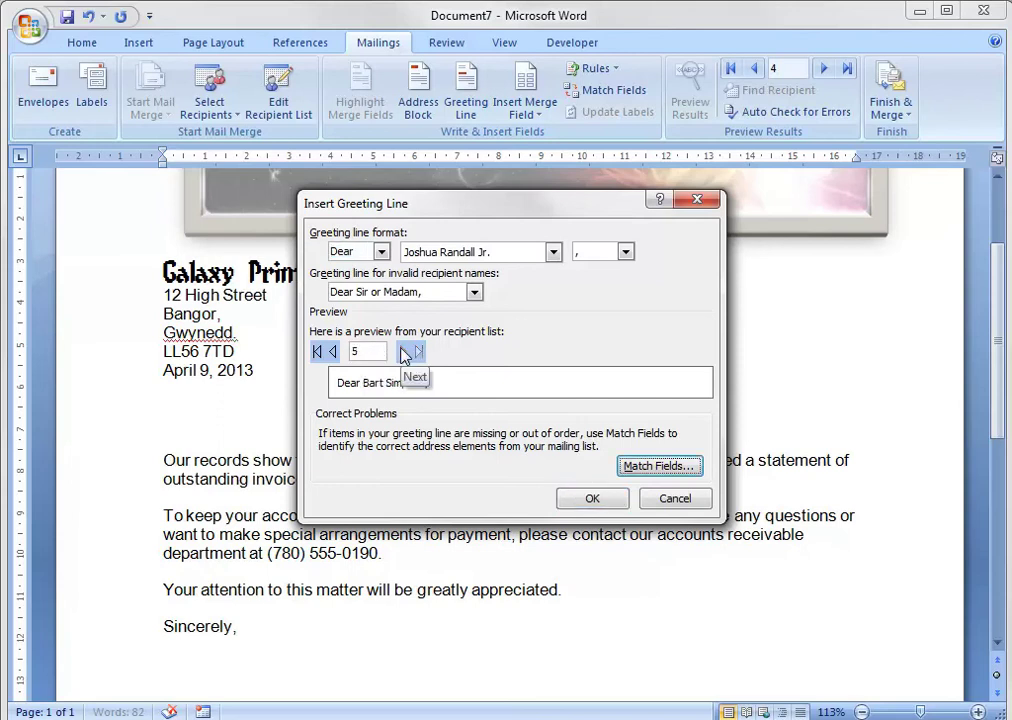
click(334, 353)
click(334, 352)
click(334, 352)
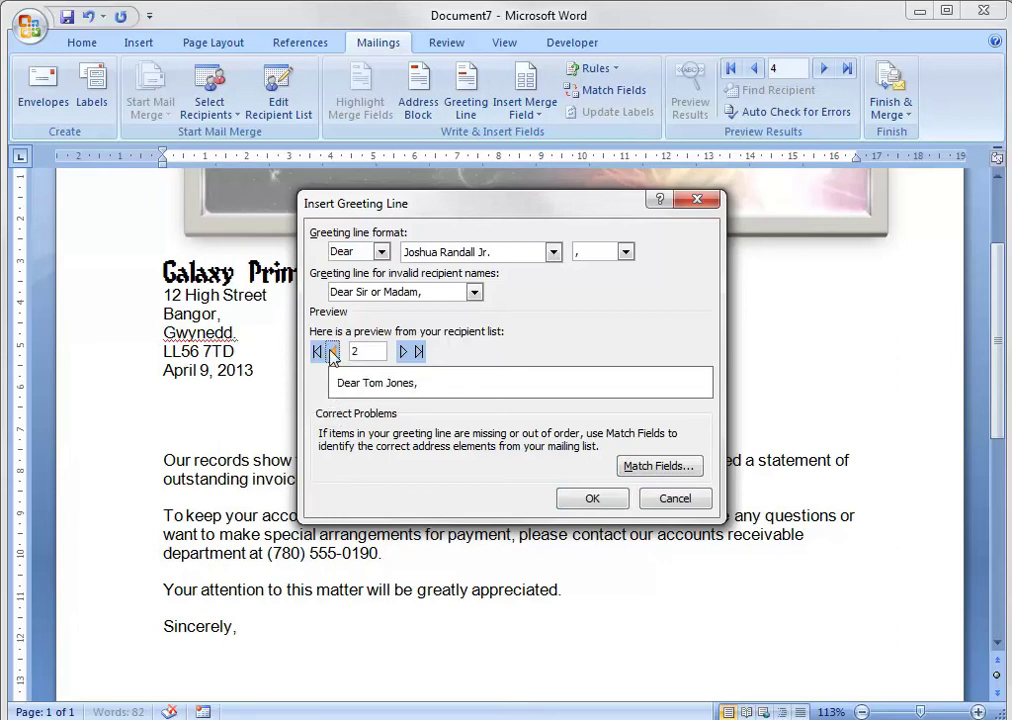
click(404, 351)
click(404, 351)
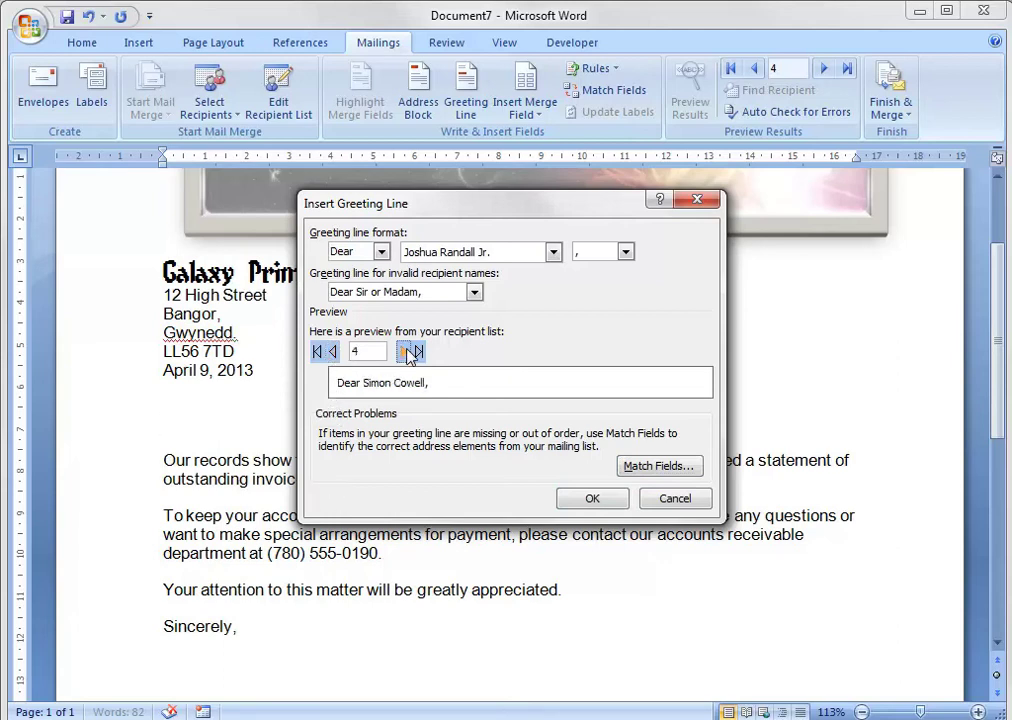
click(334, 352)
click(334, 352)
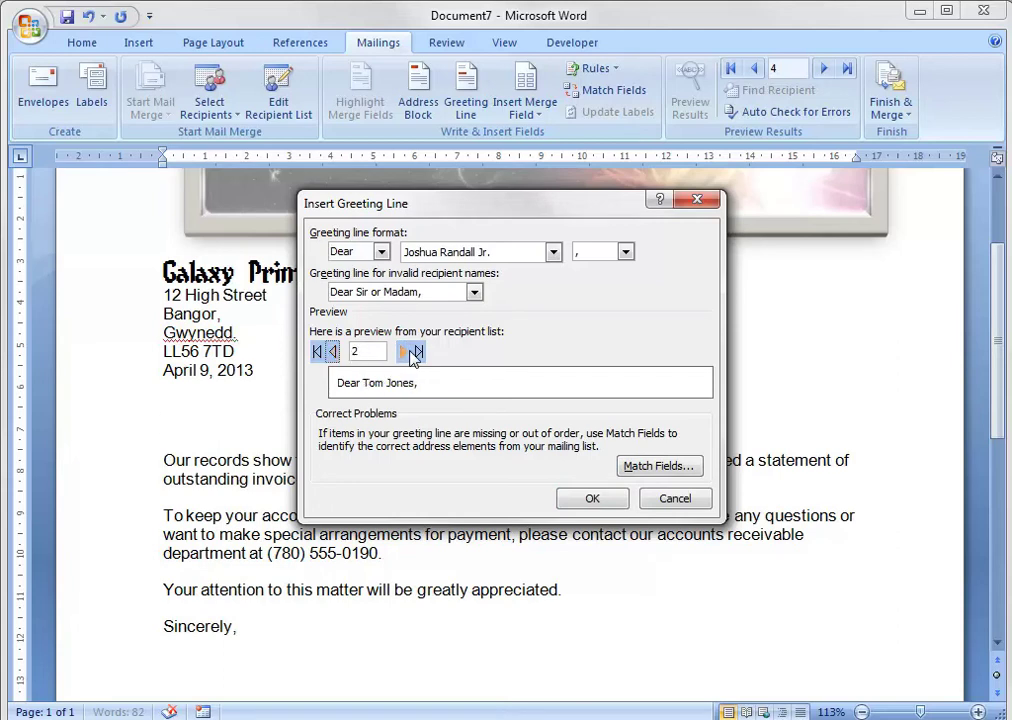
click(408, 353)
click(408, 353)
click(404, 351)
click(589, 500)
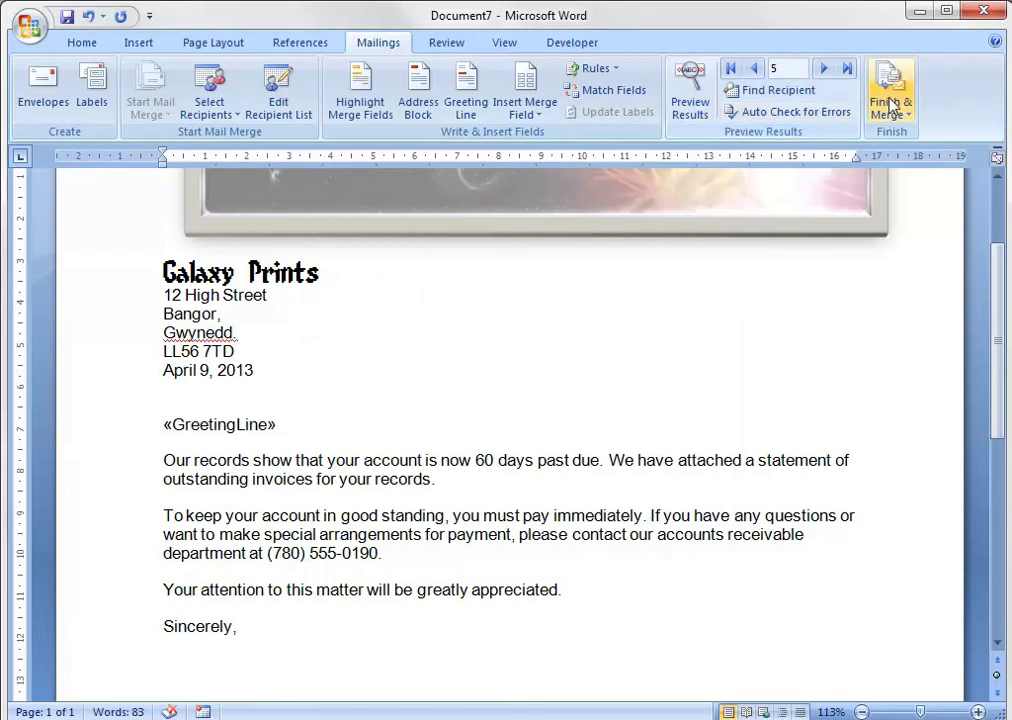
Step: Turn on Preview Results and step back through the previewed recipients
click(690, 103)
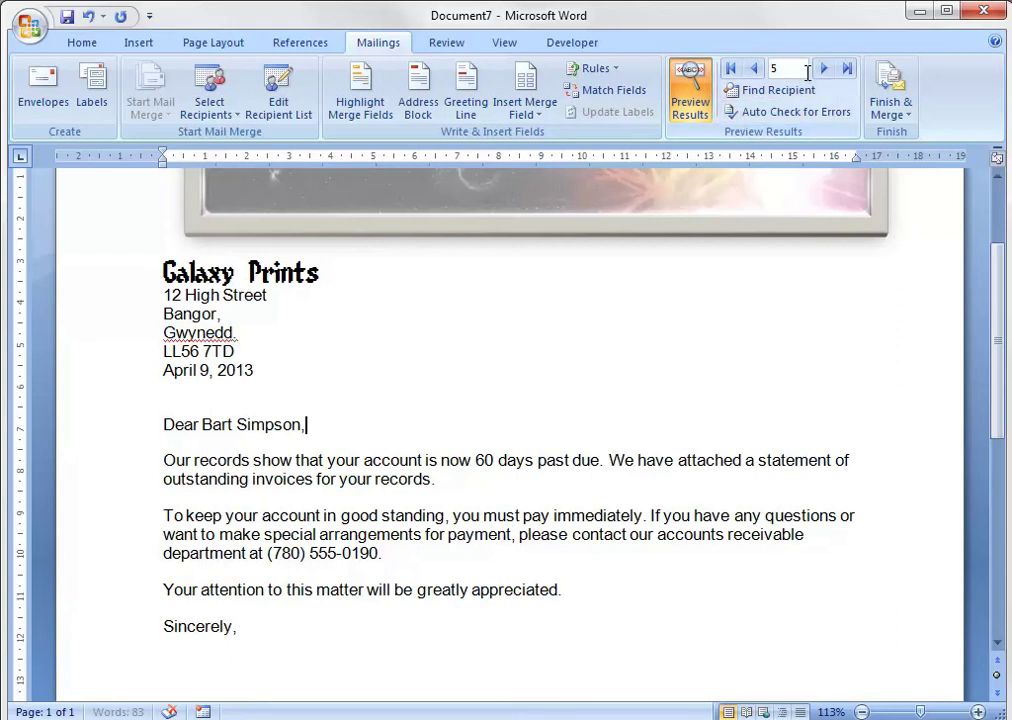
click(752, 70)
click(752, 70)
click(752, 70)
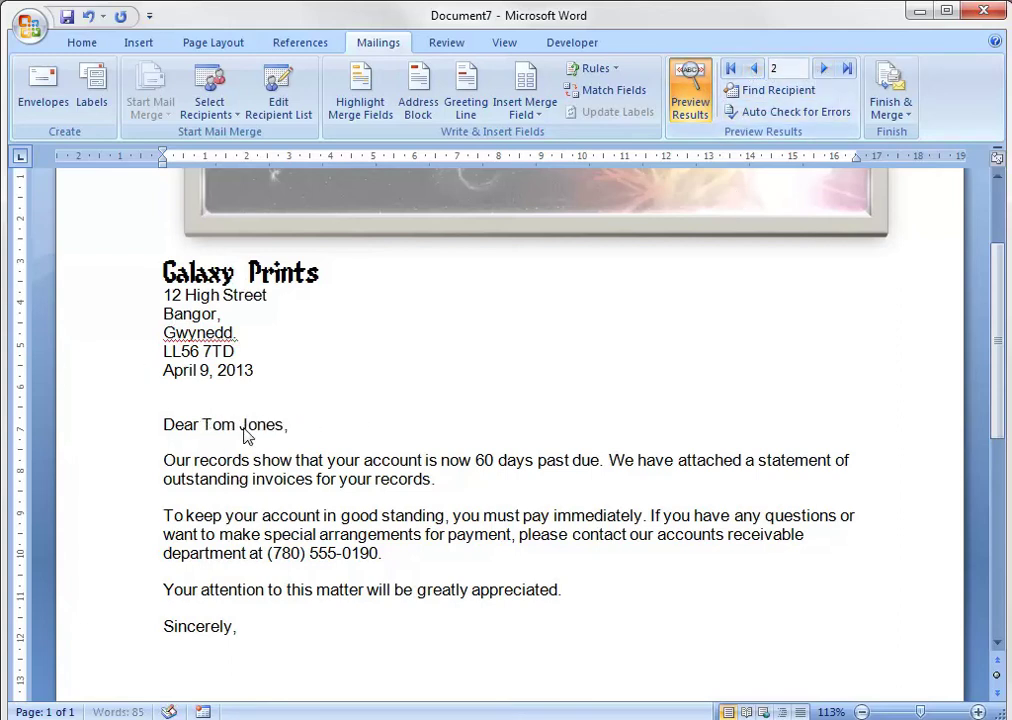
Step: Re-include the first recipient in the mail merge recipient list
click(289, 114)
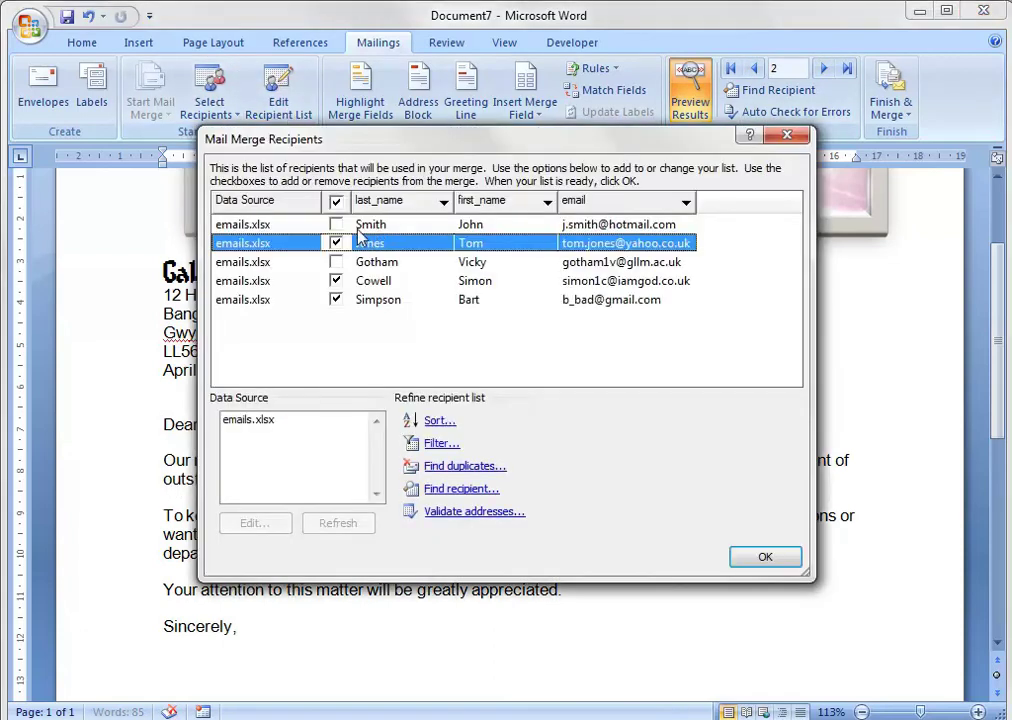
click(336, 224)
click(740, 559)
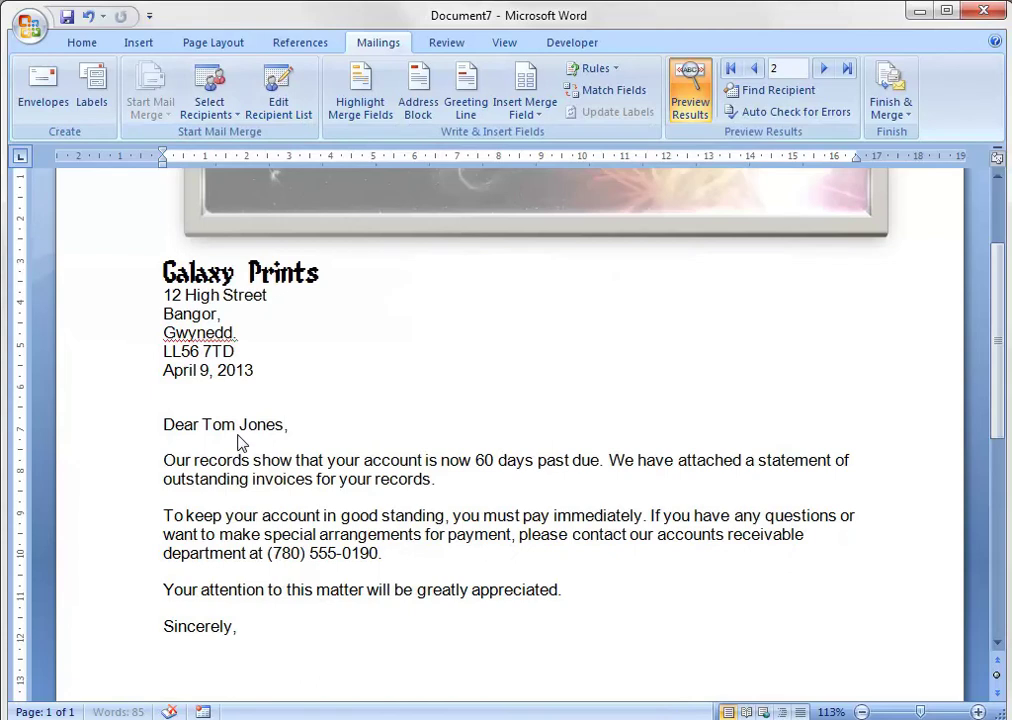
Step: Advance the preview to record 5 so the greeting shows the last recipient's name
click(823, 68)
click(823, 68)
click(823, 70)
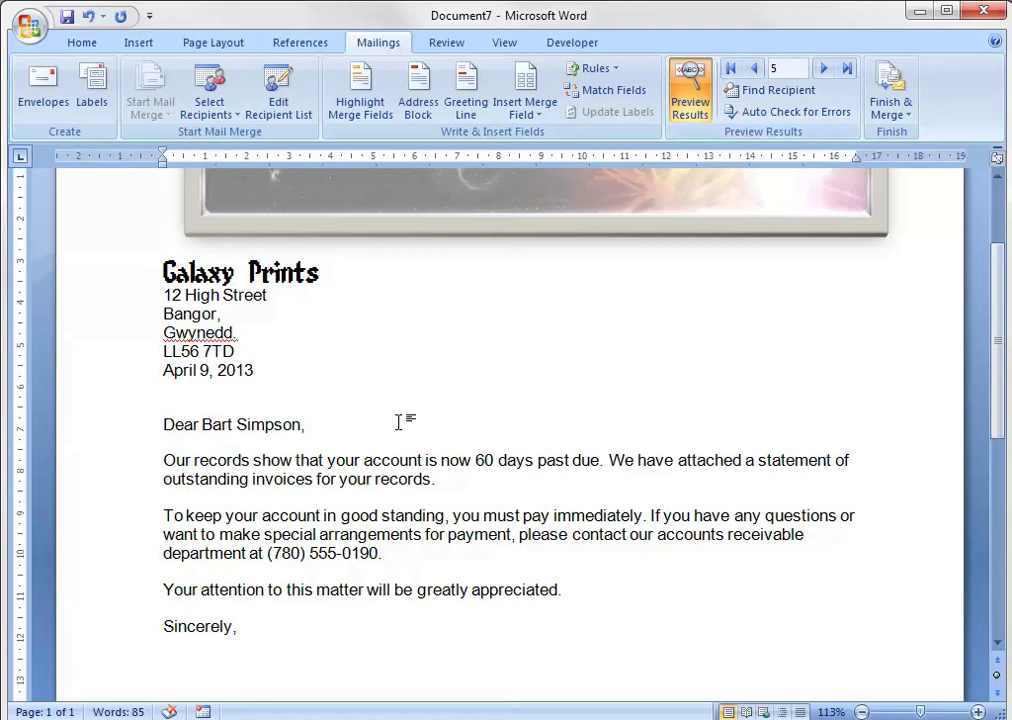
click(429, 117)
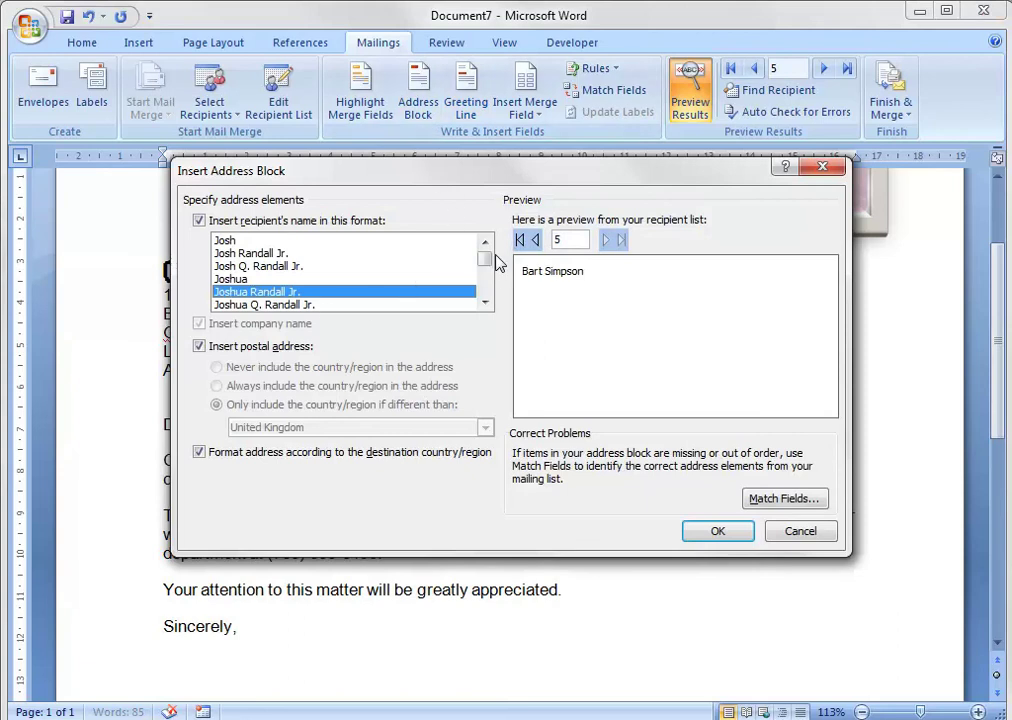
mouse_move(484, 260)
mouse_down()
mouse_move(487, 300)
mouse_move(486, 250)
mouse_up()
click(716, 531)
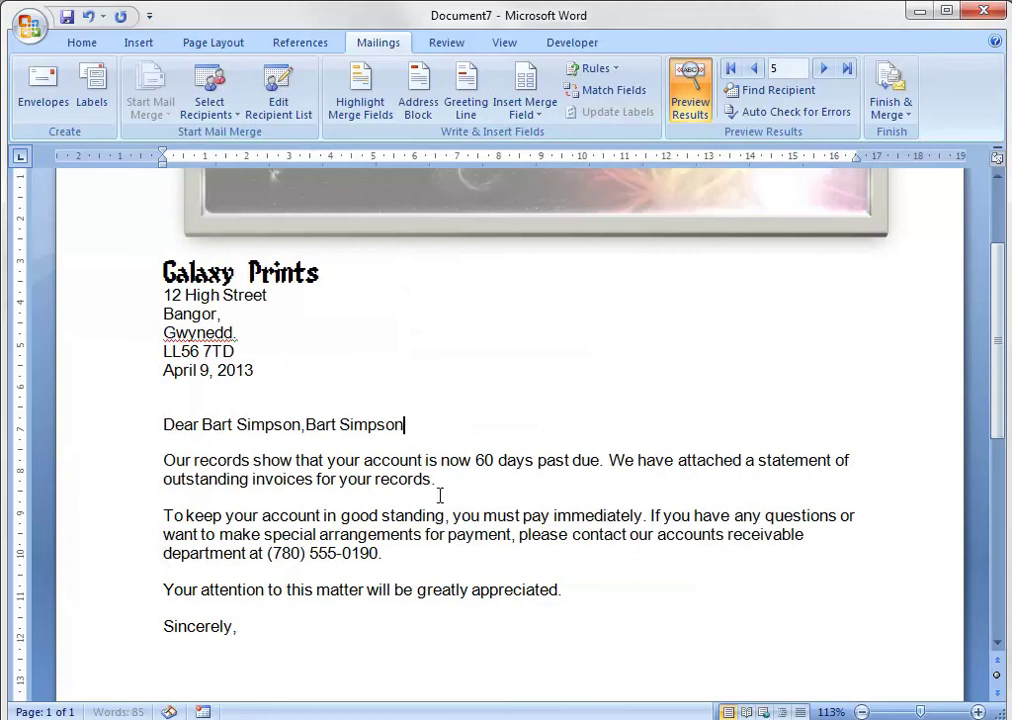
click(756, 68)
click(756, 68)
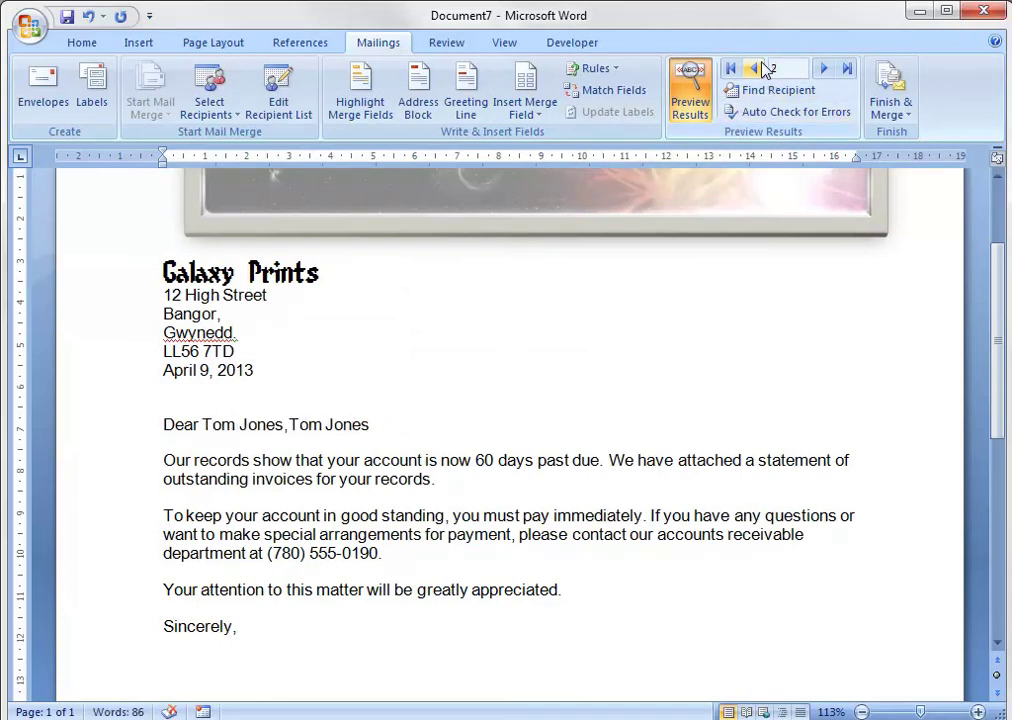
key(ctrl+z)
key(ctrl+z)
key(ctrl+z)
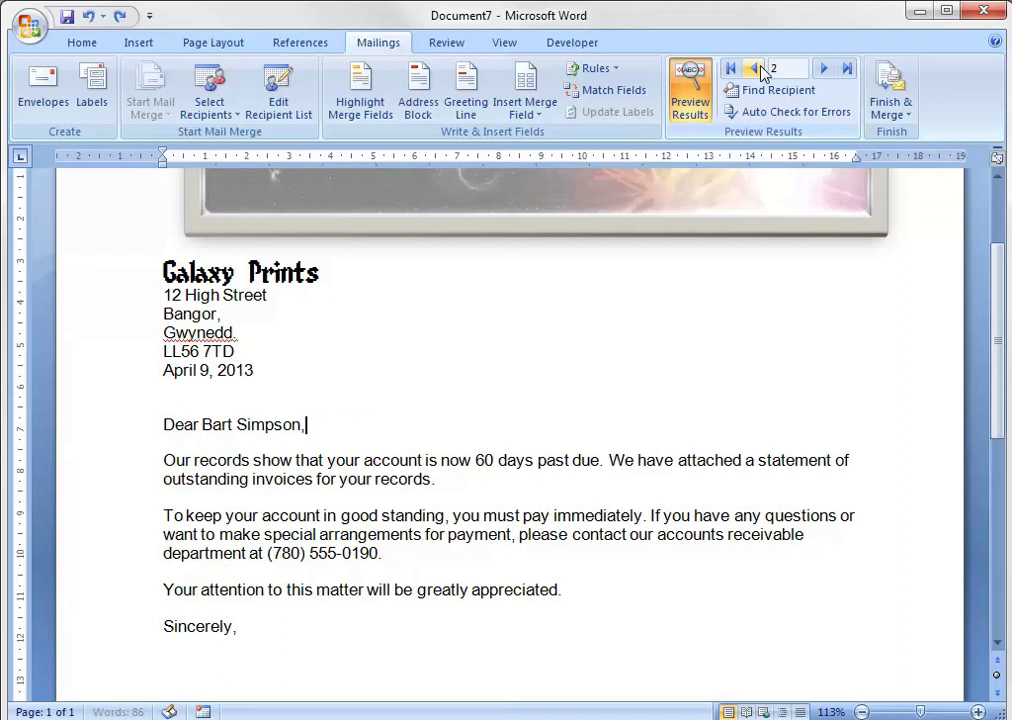
scroll(311, 397, down, 5)
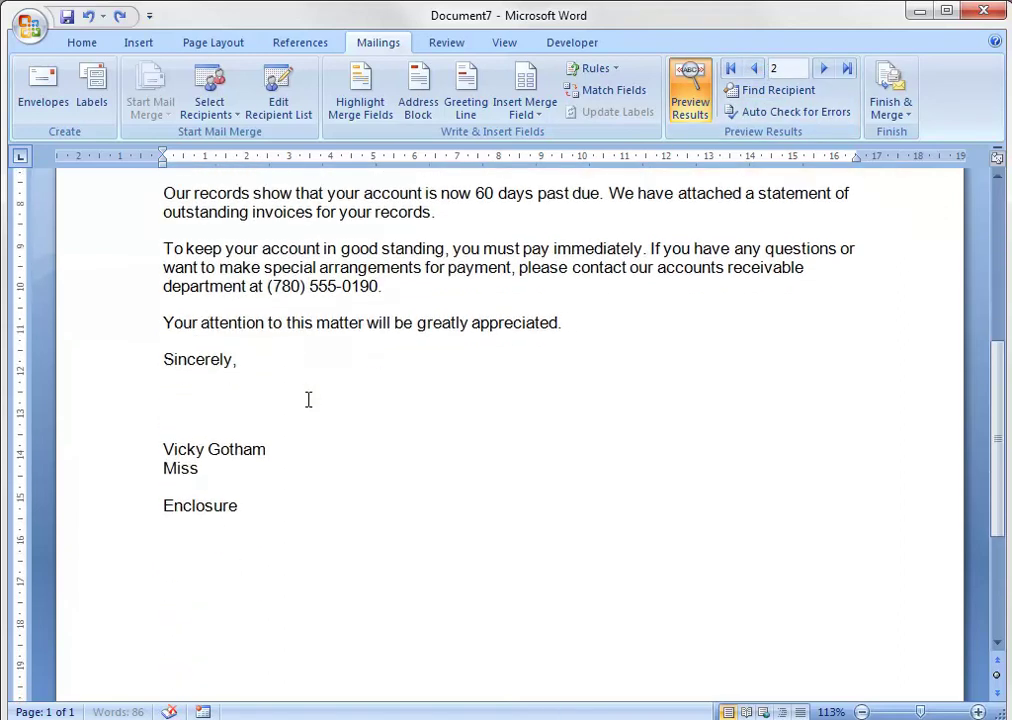
scroll(311, 397, up, 5)
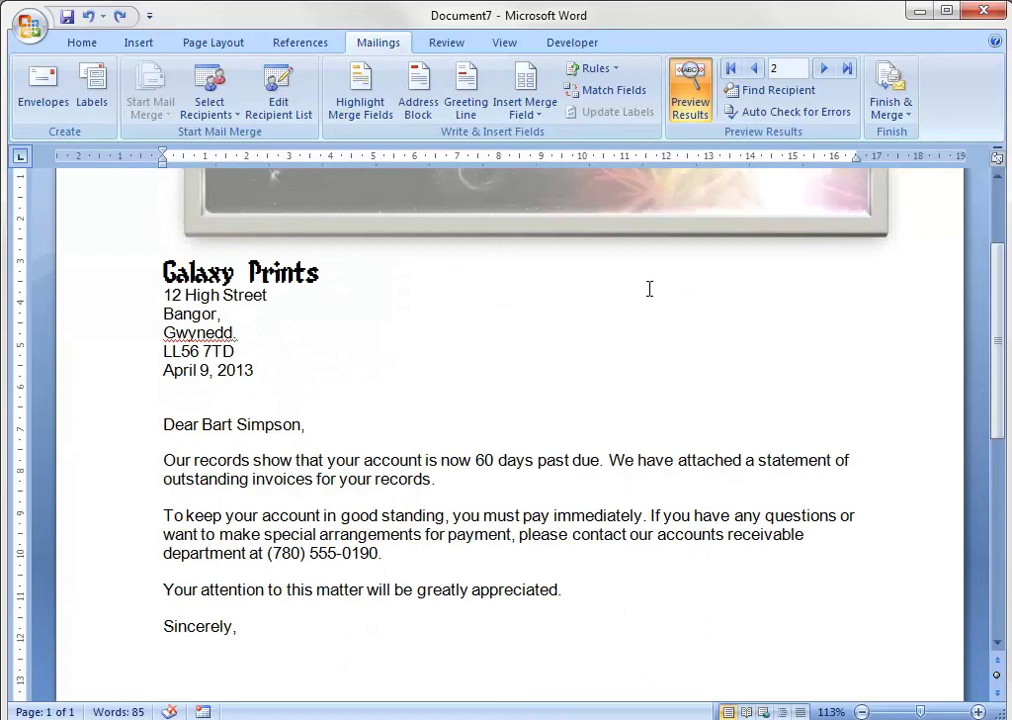
Step: Print the merged documents for all records, dismissing the no-printer errors and Print Setup
click(904, 118)
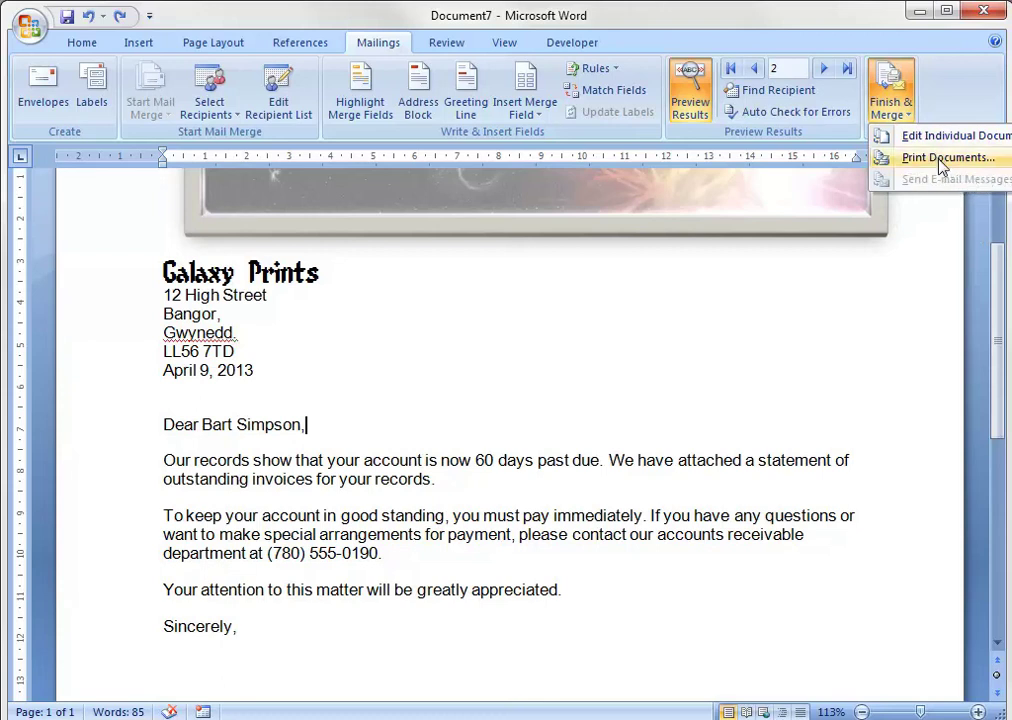
click(940, 160)
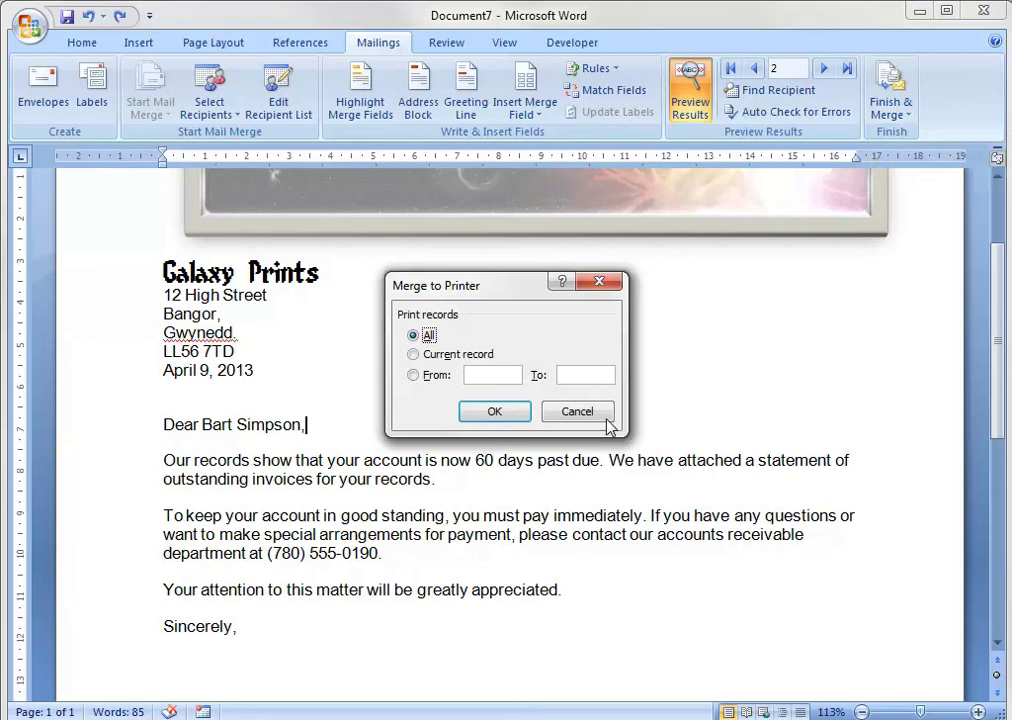
click(495, 412)
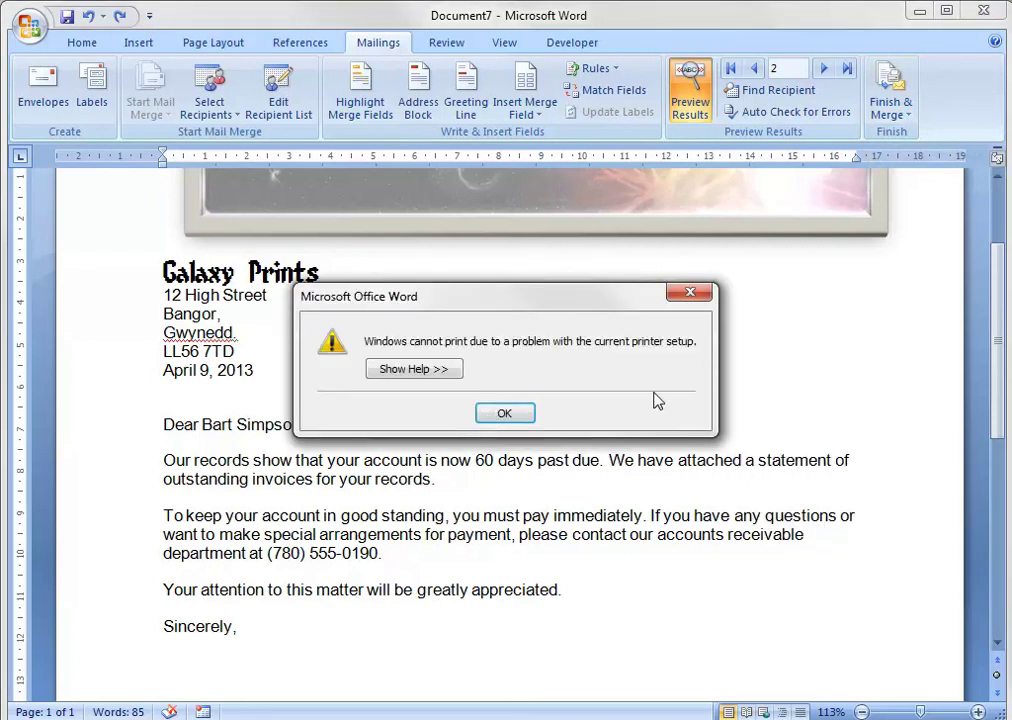
click(505, 415)
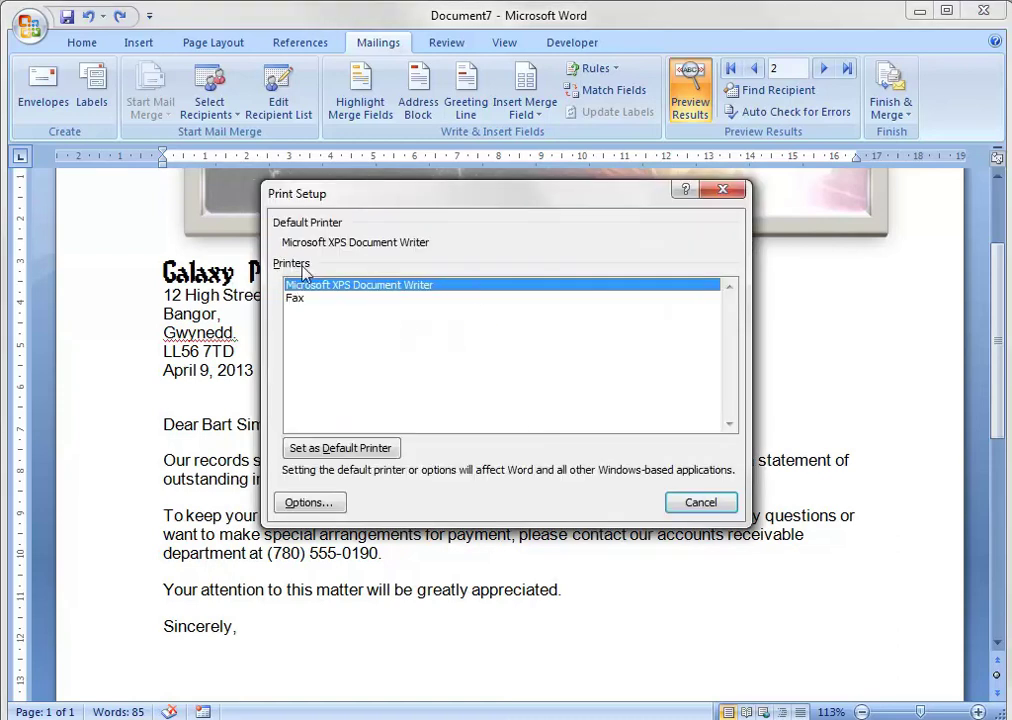
click(699, 503)
click(519, 419)
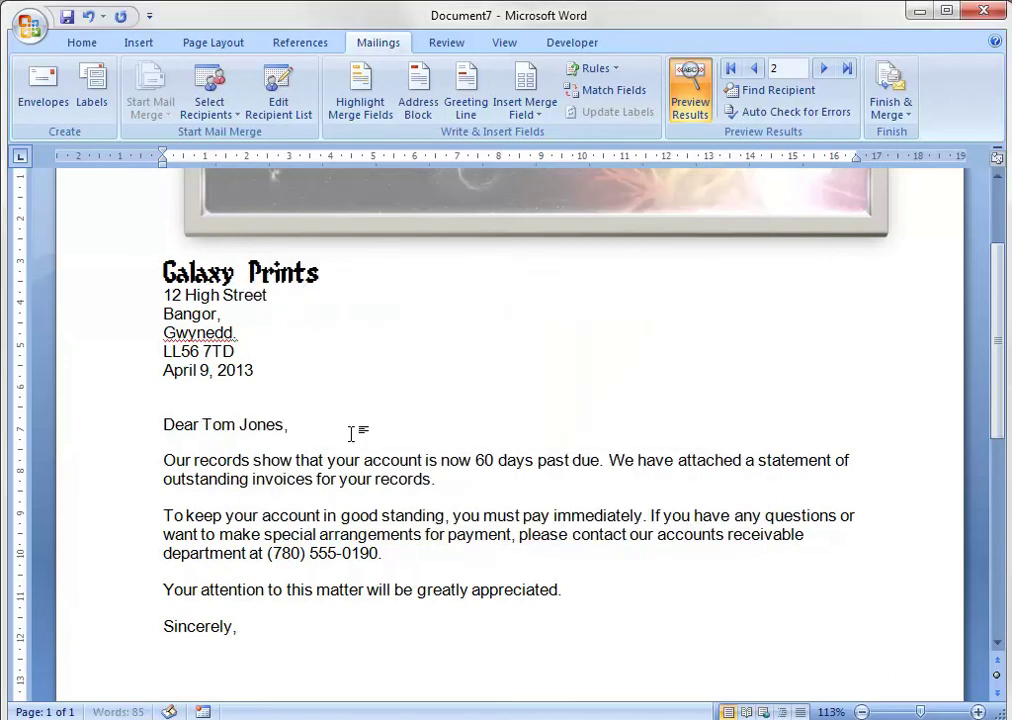
Step: Select and deselect the merged greeting line, then switch to the emails workbook
drag(995, 308, 938, 195)
scroll(906, 388, down, 7)
scroll(908, 253, up, 6)
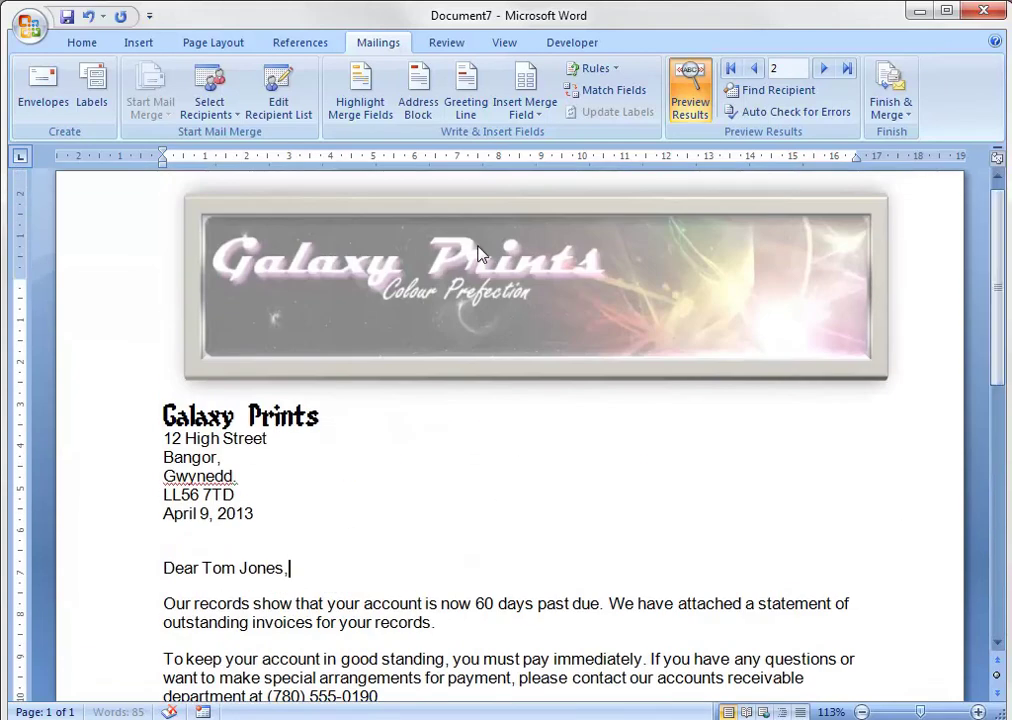
scroll(472, 407, down, 2)
triple_click(289, 463)
click(342, 456)
click(117, 466)
click(400, 474)
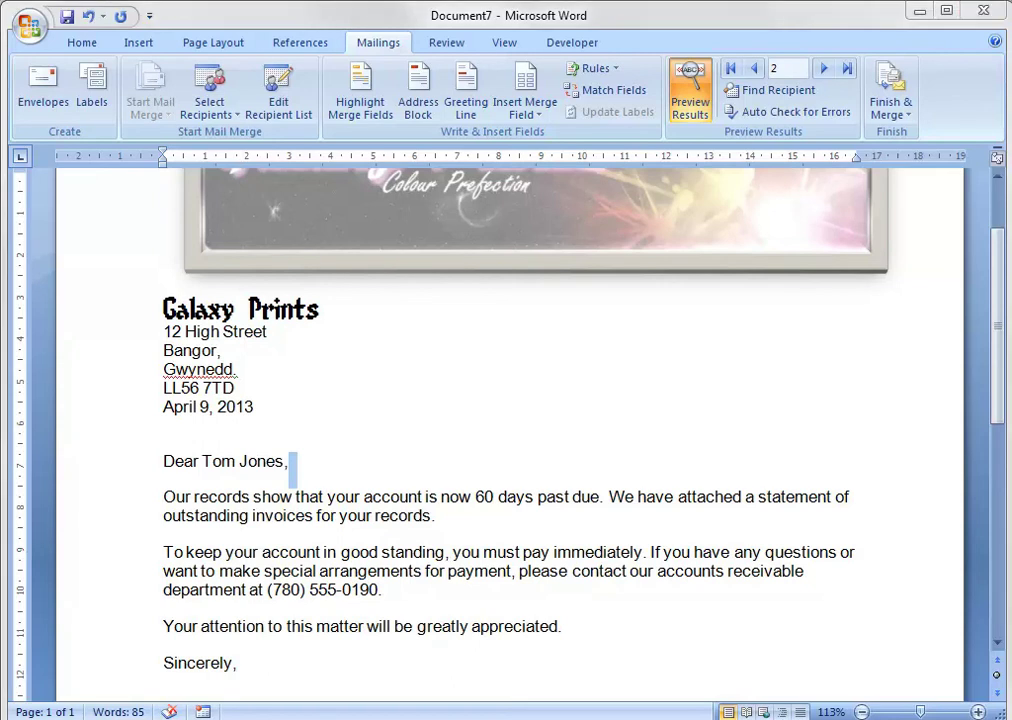
key(alt+Tab)
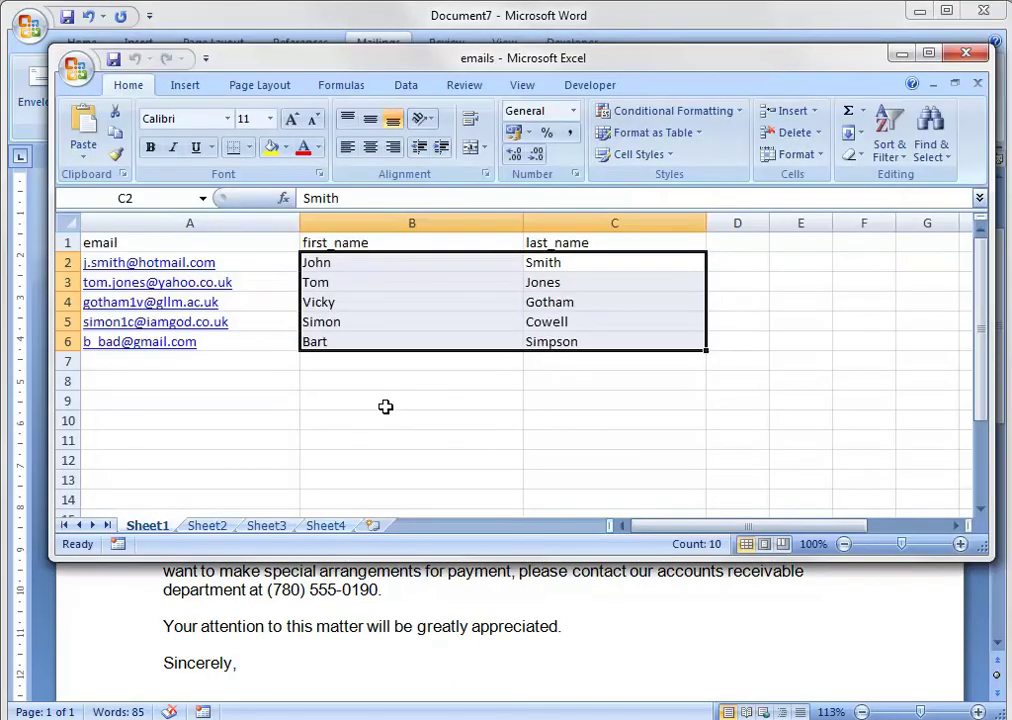
Step: Select the email addresses in A2:A6, then bring the Word letter back to the front
drag(260, 262, 272, 336)
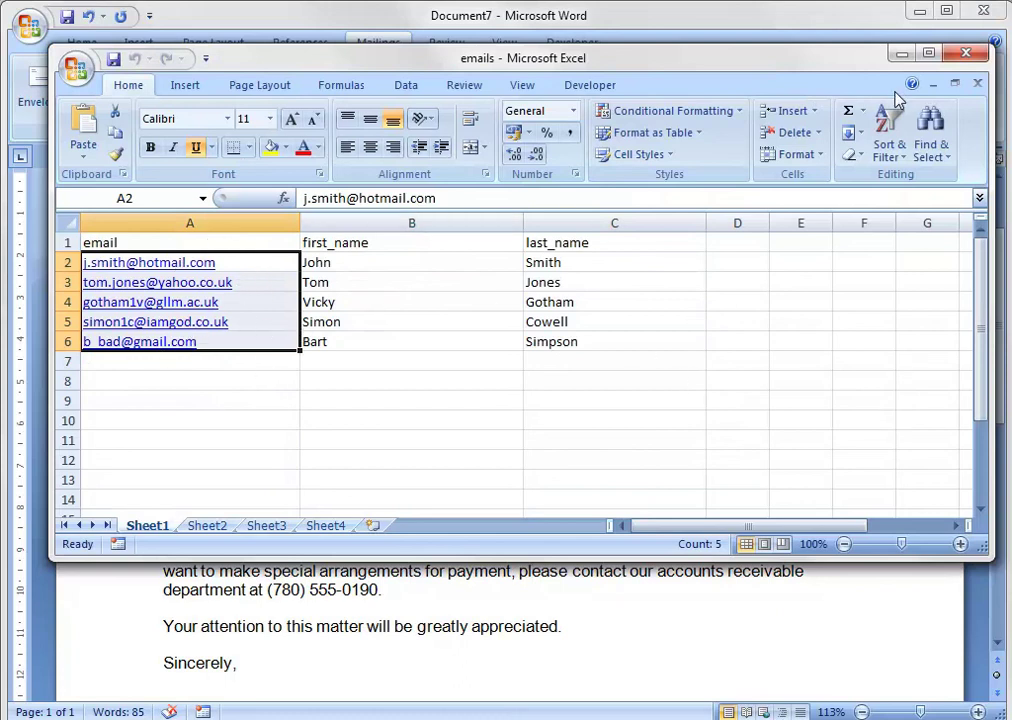
click(815, 30)
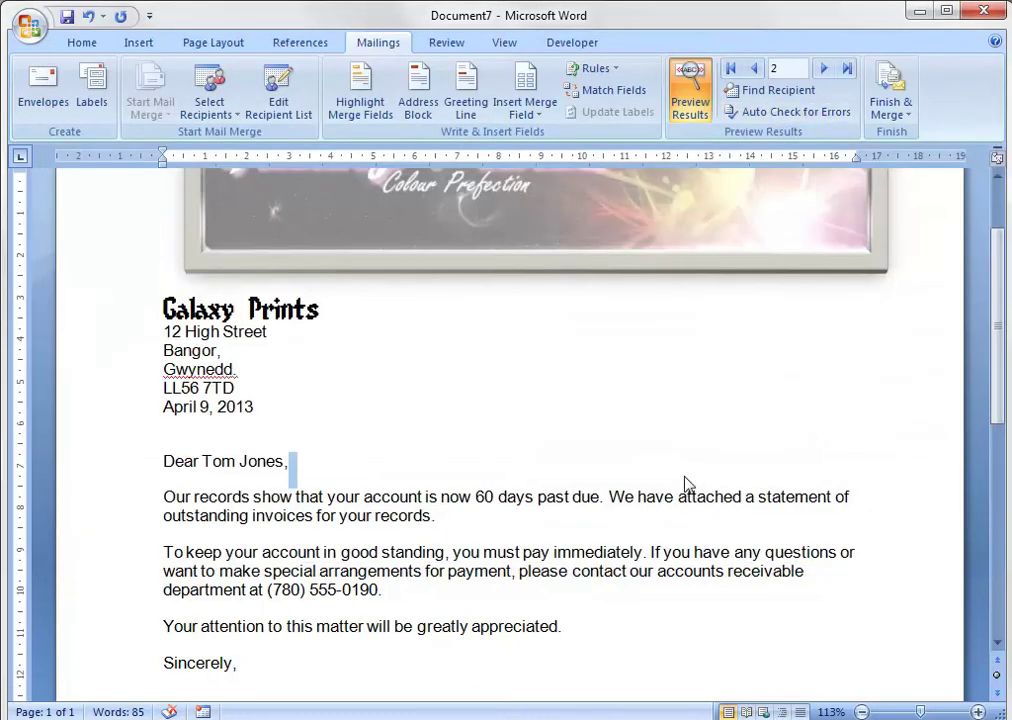